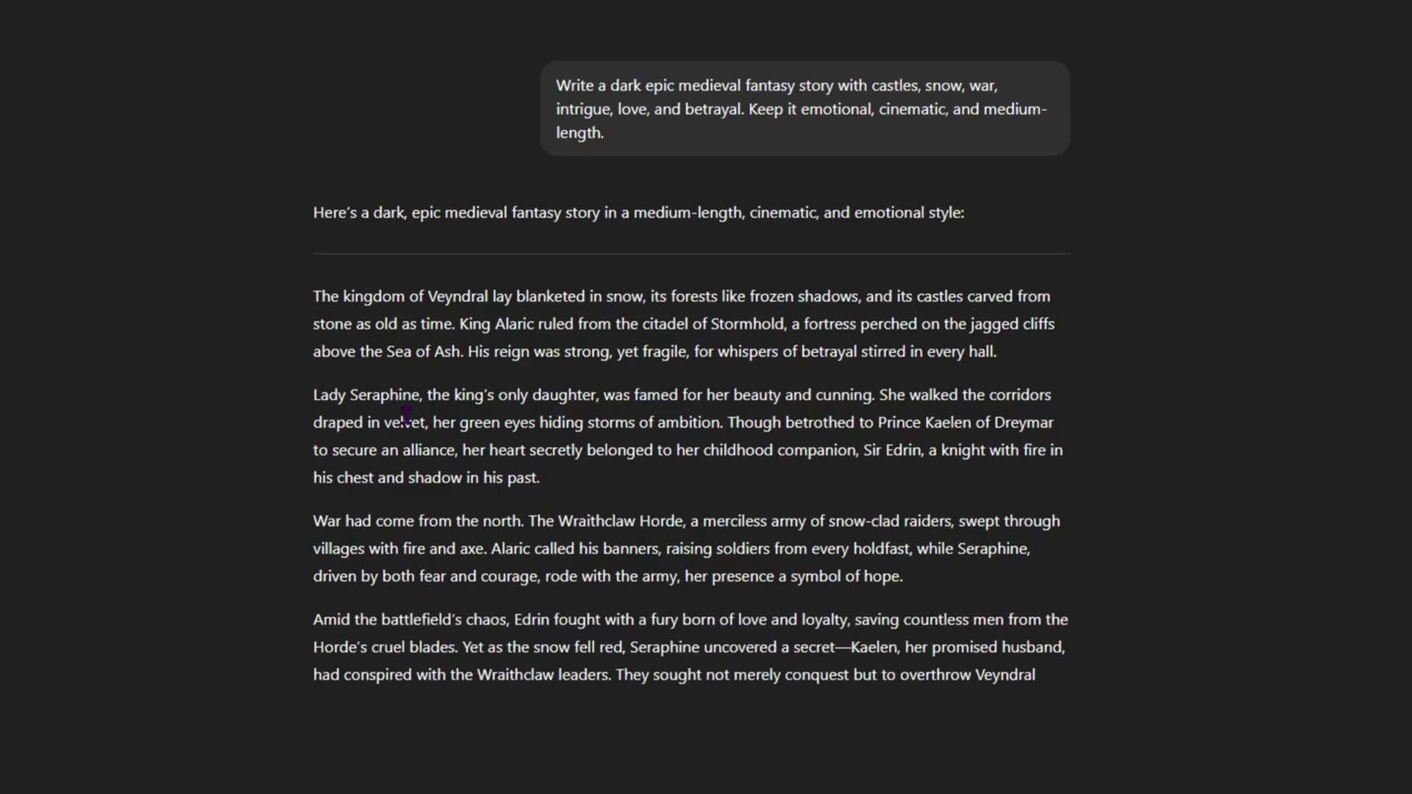
Look through the remaining storyboard shots of the Winter's War project
{"action": "scroll", "coordinate": [618, 665], "scroll_direction": "down", "scroll_amount": 4}
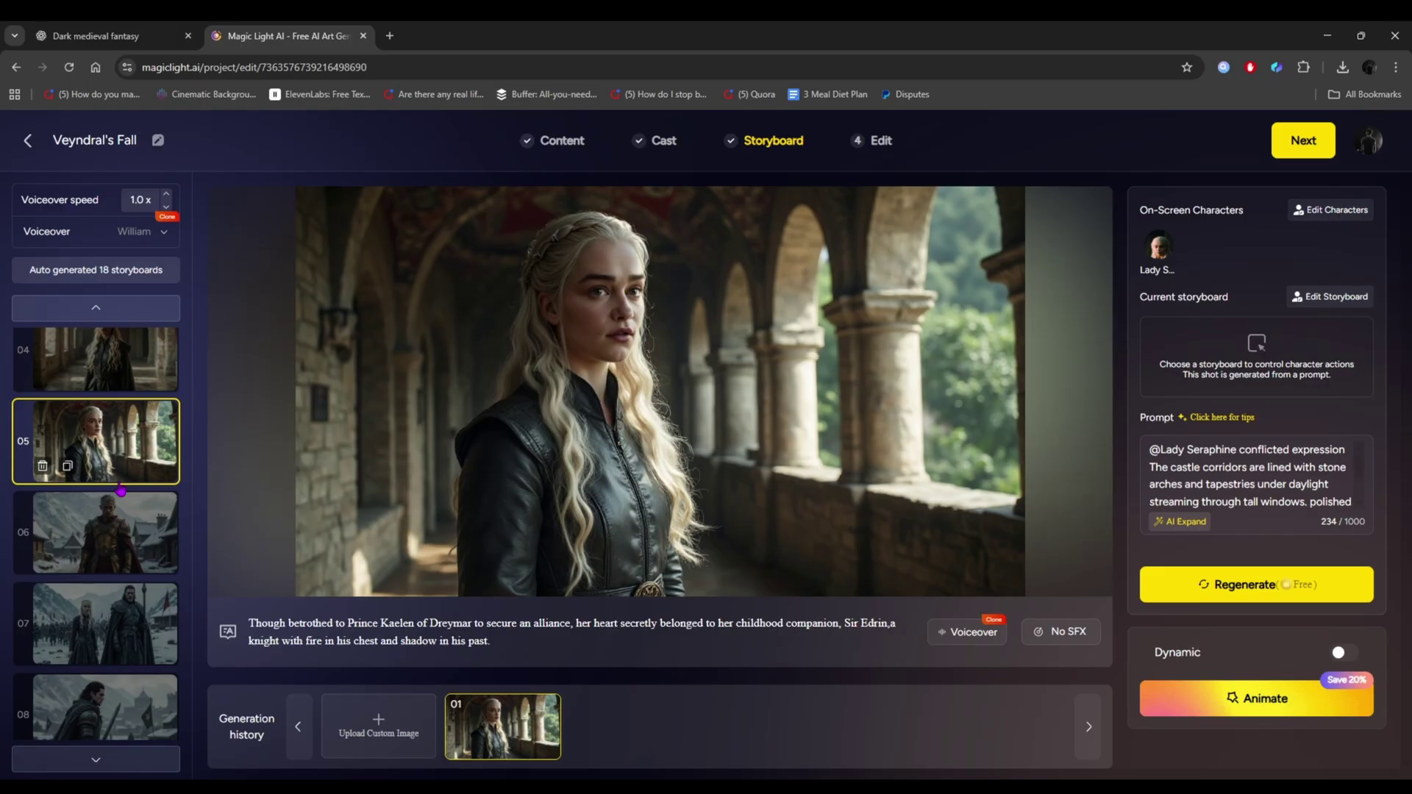
{"action": "left_click", "coordinate": [121, 498]}
{"action": "scroll", "coordinate": [126, 537], "scroll_direction": "down", "scroll_amount": 1}
{"action": "left_click", "coordinate": [129, 548]}
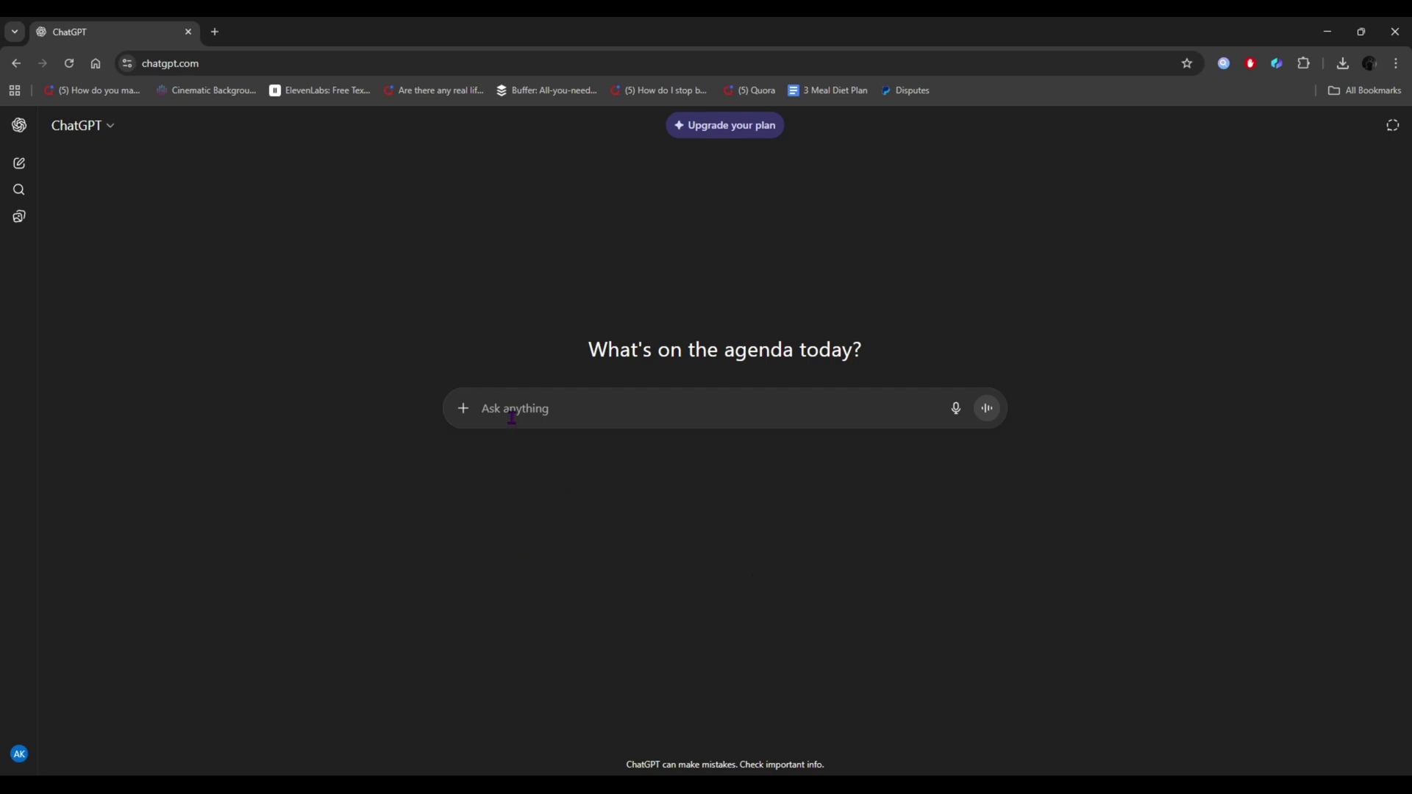
Ask ChatGPT to write a dark epic medieval fantasy story with castles, snow, war, intrigue, love, and betrayal, kept emotional, cinematic, and medium-length
{"action": "type", "text": "Write a dark epic medieval fantasy story with castles, snow, war, int"}
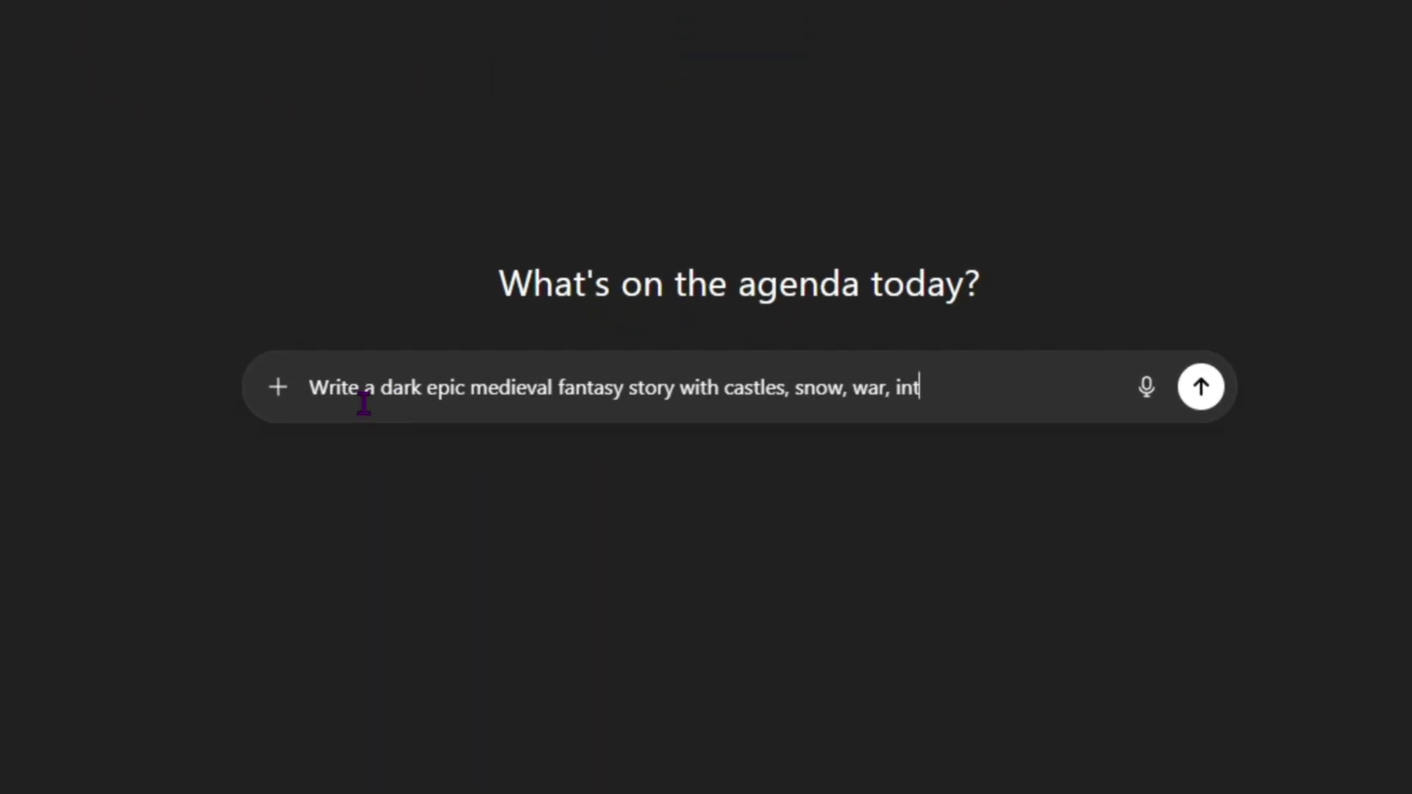
{"action": "type", "text": " betrayal. Keep it emotional, cinematic, and medium-l"}
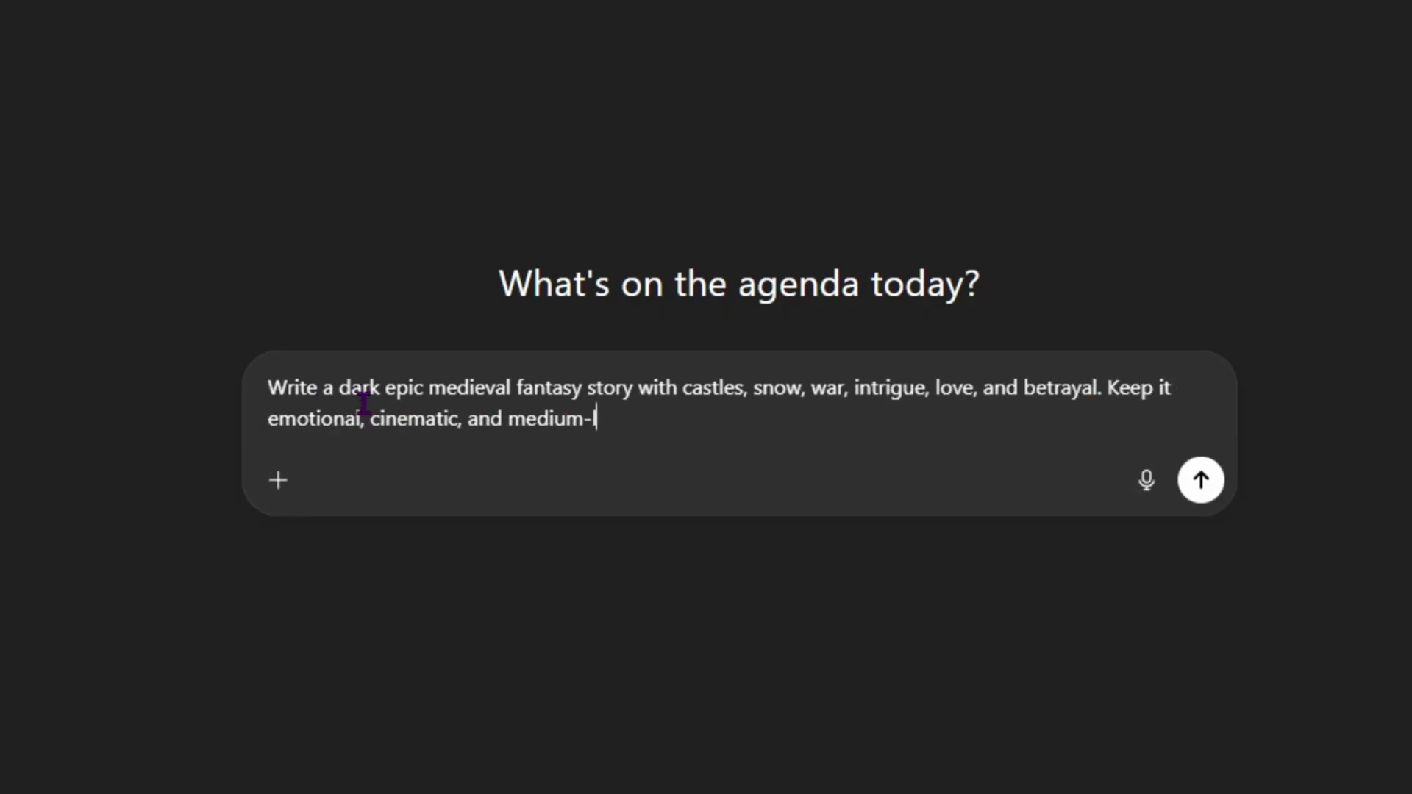
{"action": "type", "text": "."}
{"action": "key", "text": "Return"}
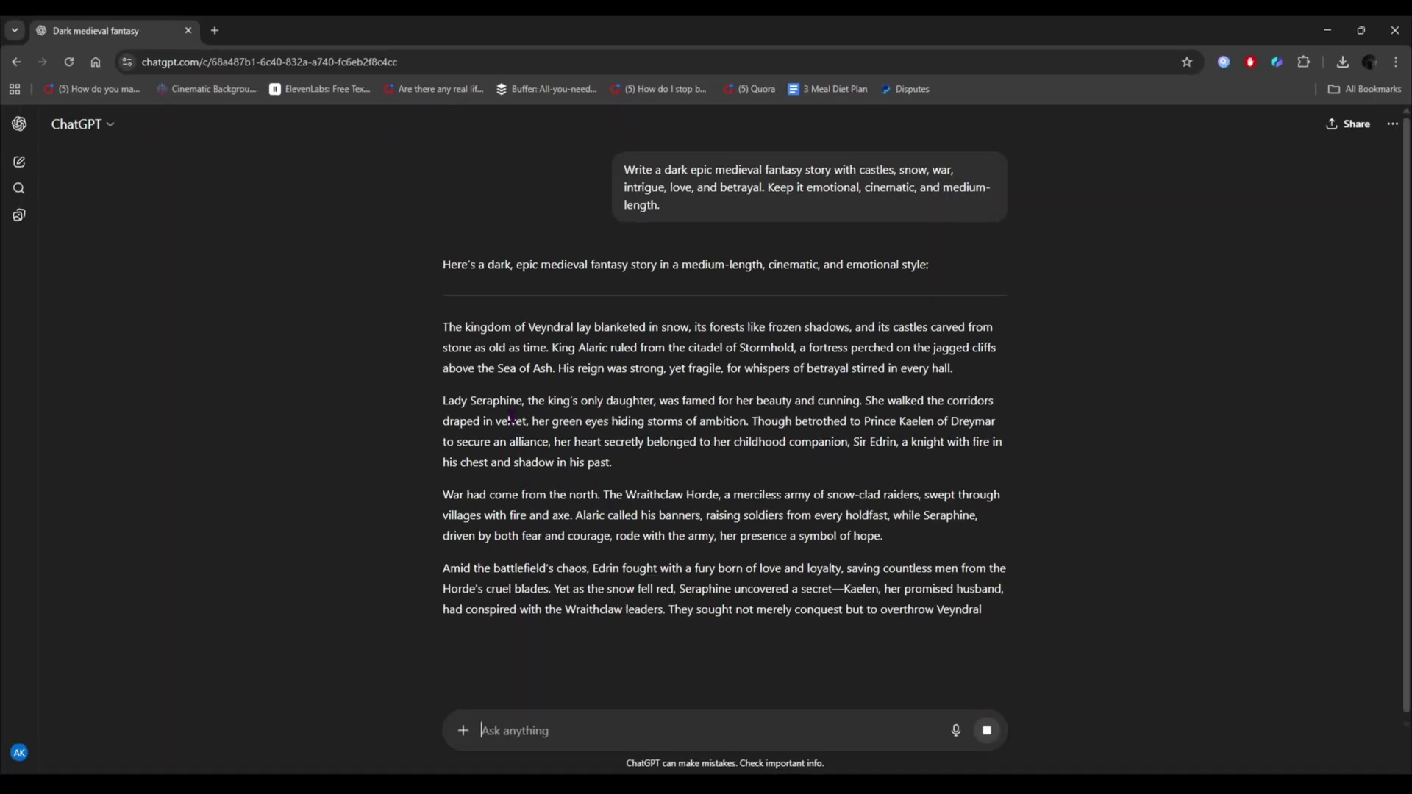
Copy the full text of the generated fantasy story, from the kingdom of Veyndral opening to the closing paragraph
{"action": "scroll", "coordinate": [513, 443], "scroll_direction": "down", "scroll_amount": 5}
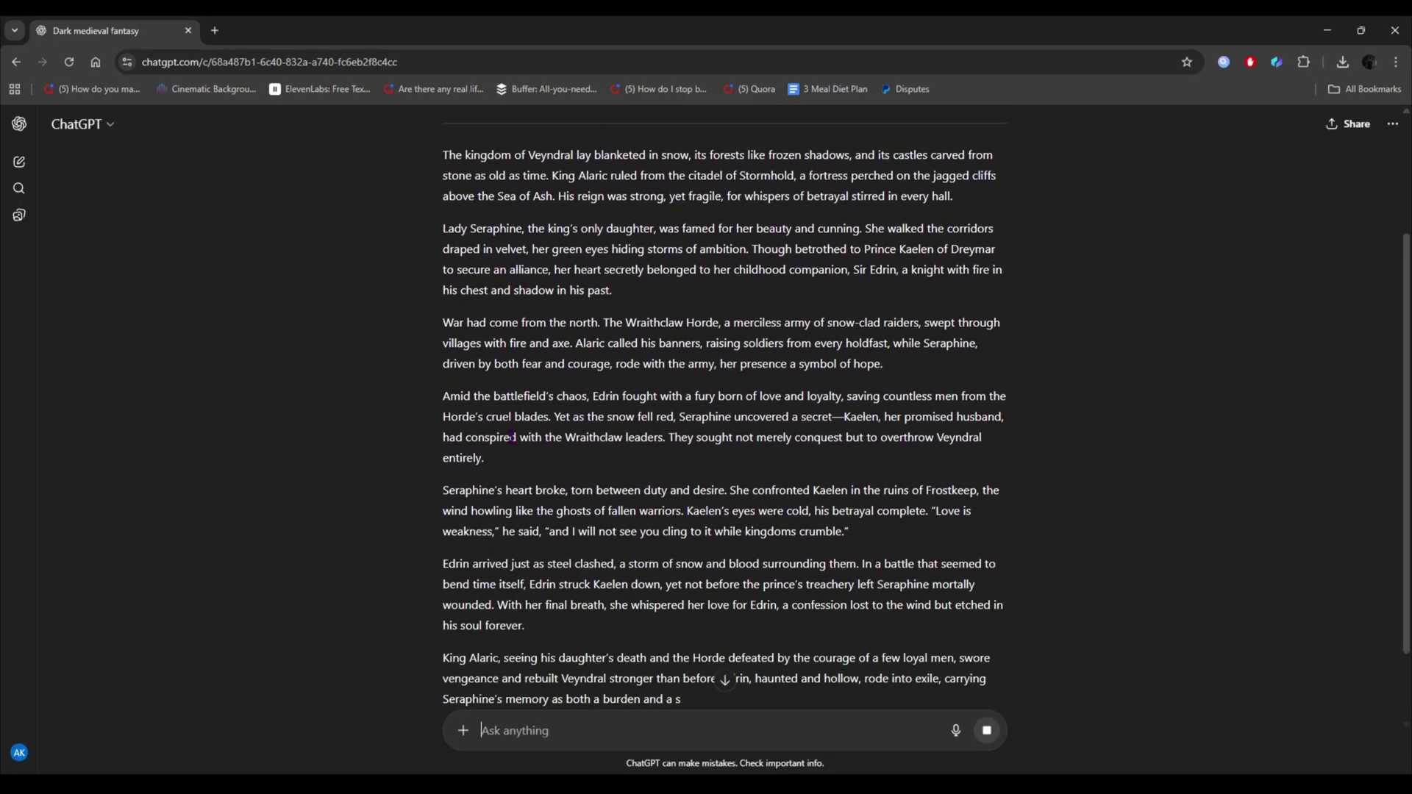
{"action": "scroll", "coordinate": [512, 438], "scroll_direction": "up", "scroll_amount": 5}
{"action": "left_click_drag", "start_coordinate": [404, 270], "coordinate": [889, 491]}
{"action": "scroll", "coordinate": [692, 603], "scroll_direction": "down", "scroll_amount": 5}
{"action": "right_click", "coordinate": [641, 223]}
{"action": "left_click", "coordinate": [685, 239]}
{"action": "scroll", "coordinate": [648, 462], "scroll_direction": "up", "scroll_amount": 5}
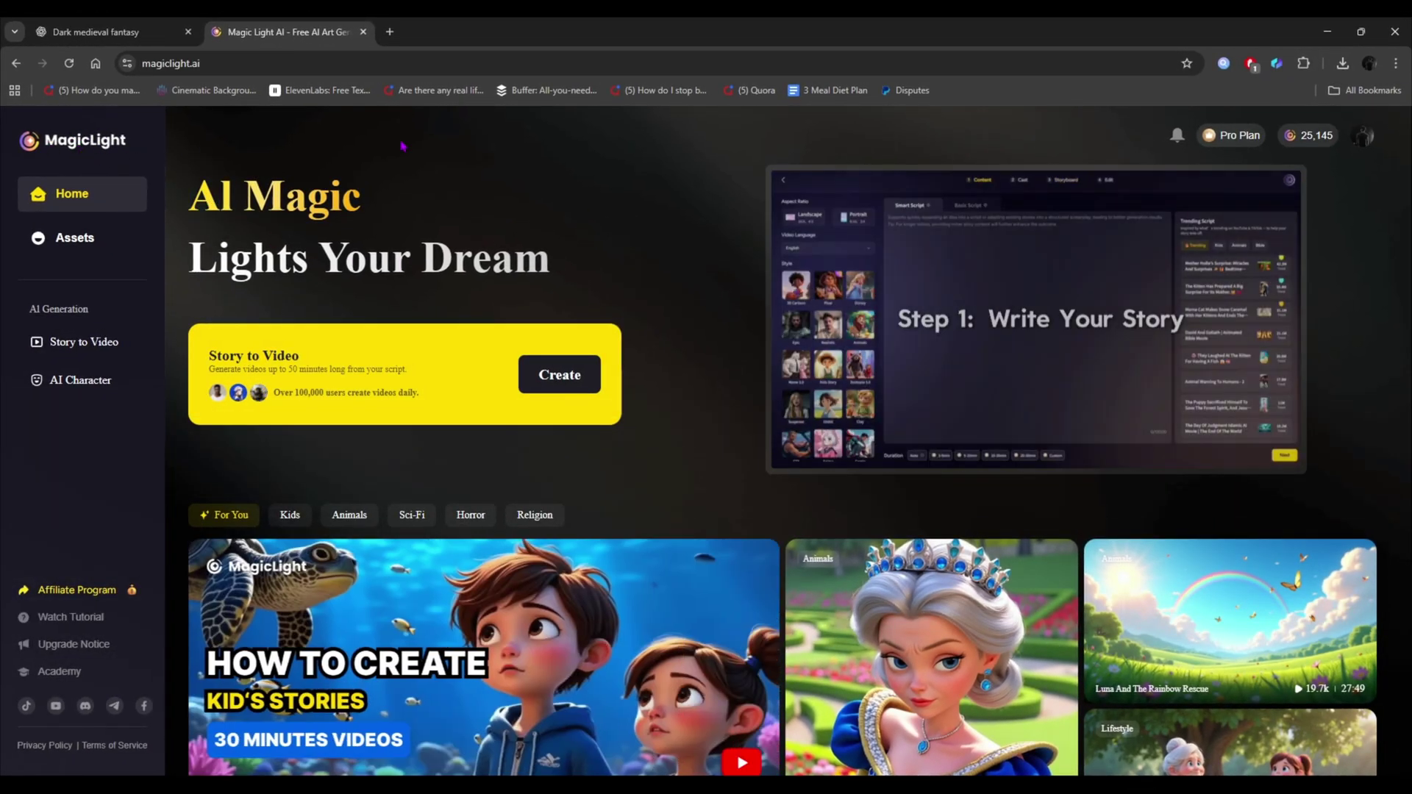
Switch to MagicLight, look through the sample videos on its home page, and pause the introductory video
{"action": "scroll", "coordinate": [818, 318], "scroll_direction": "down", "scroll_amount": 3}
{"action": "scroll", "coordinate": [819, 318], "scroll_direction": "down", "scroll_amount": 10}
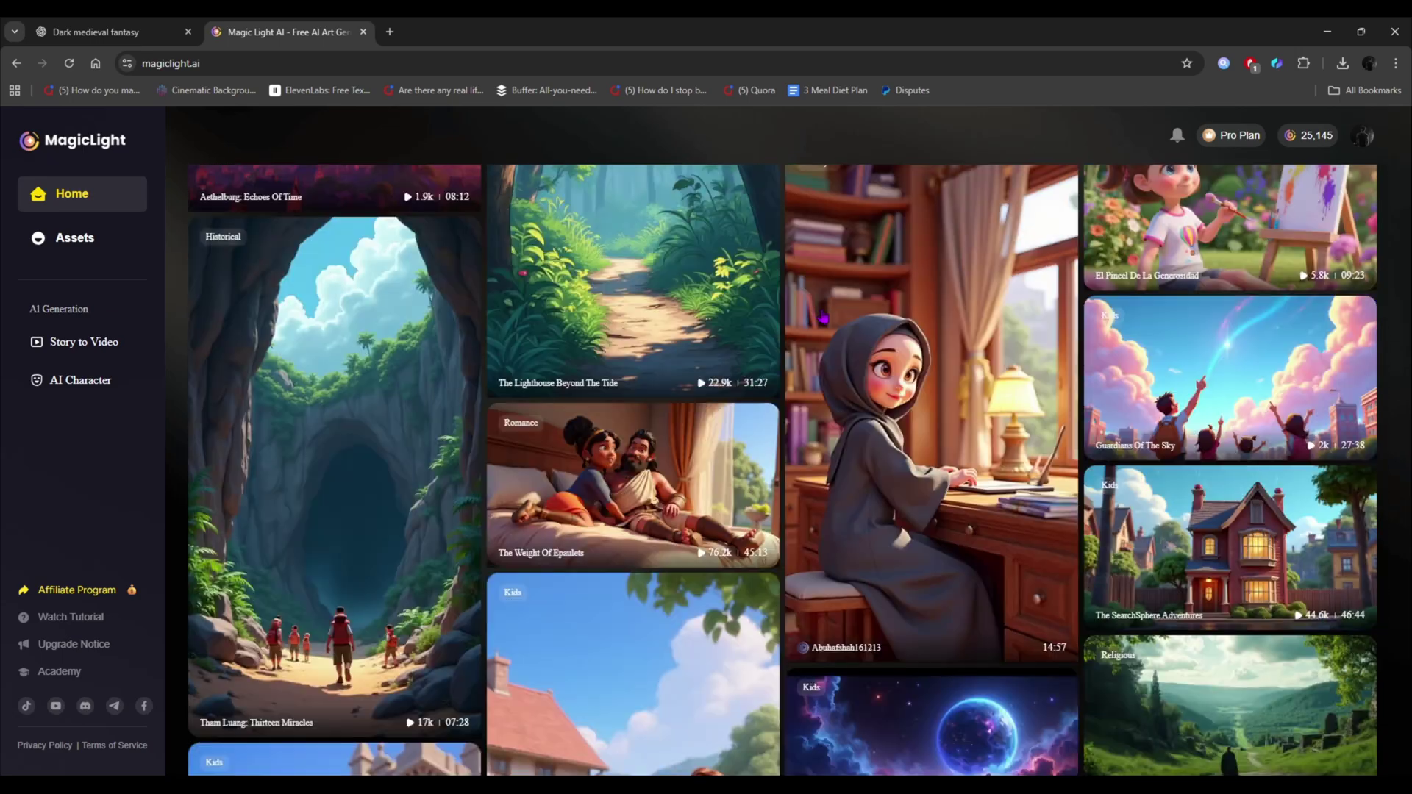
{"action": "scroll", "coordinate": [829, 319], "scroll_direction": "up", "scroll_amount": 5}
{"action": "scroll", "coordinate": [830, 320], "scroll_direction": "up", "scroll_amount": 9}
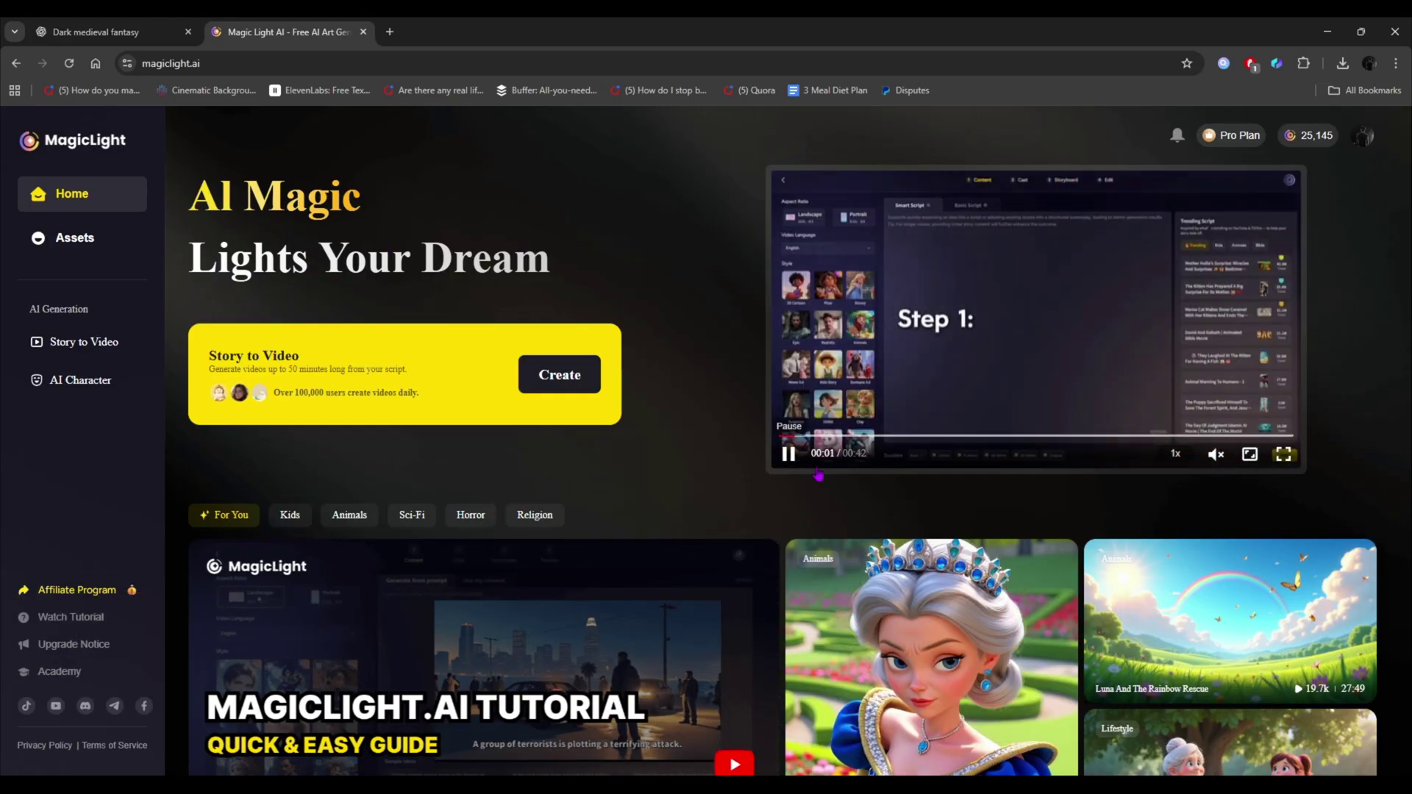
{"action": "left_click", "coordinate": [789, 454]}
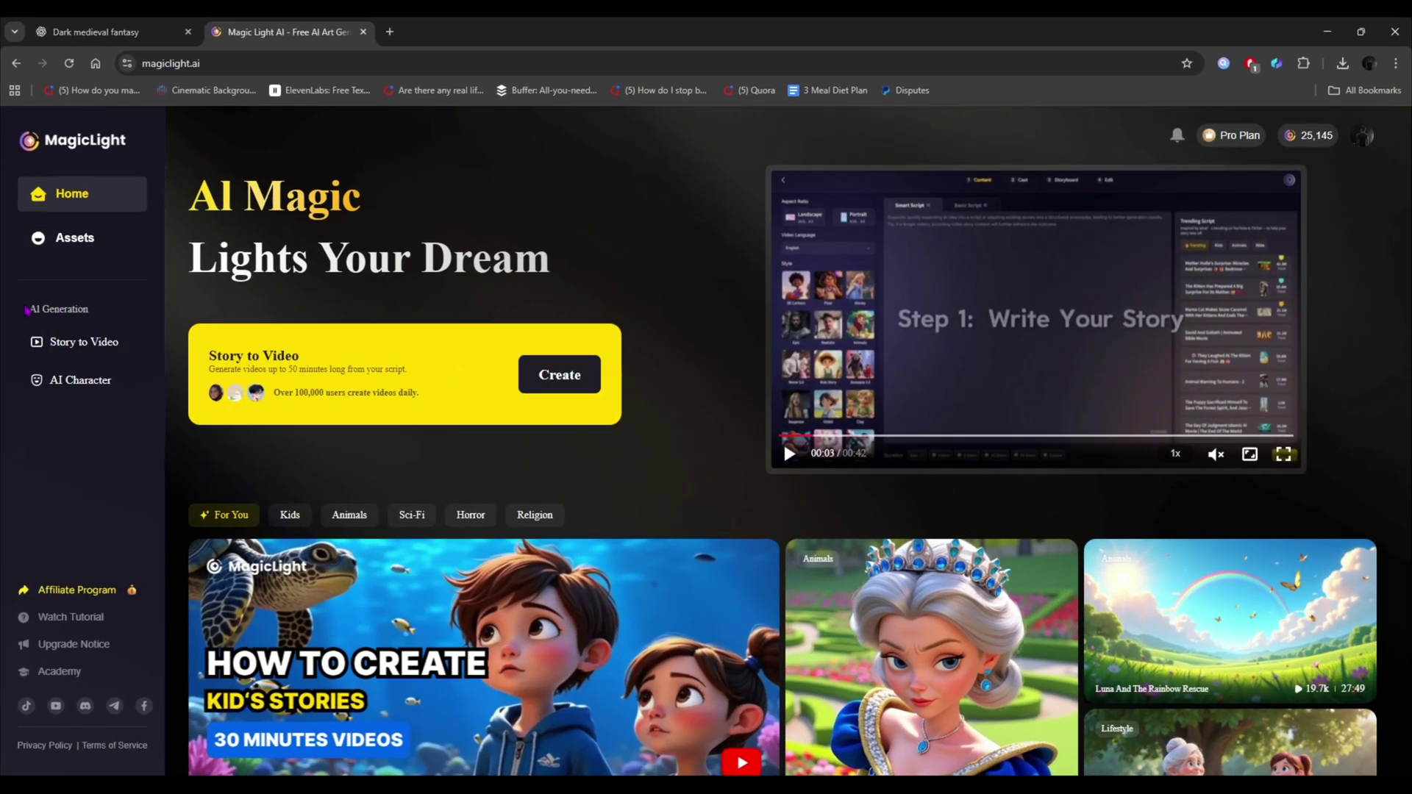
Start a new Story to Video project and compare its Basic Script and Smart Script modes
{"action": "left_click_drag", "start_coordinate": [139, 326], "coordinate": [203, 328]}
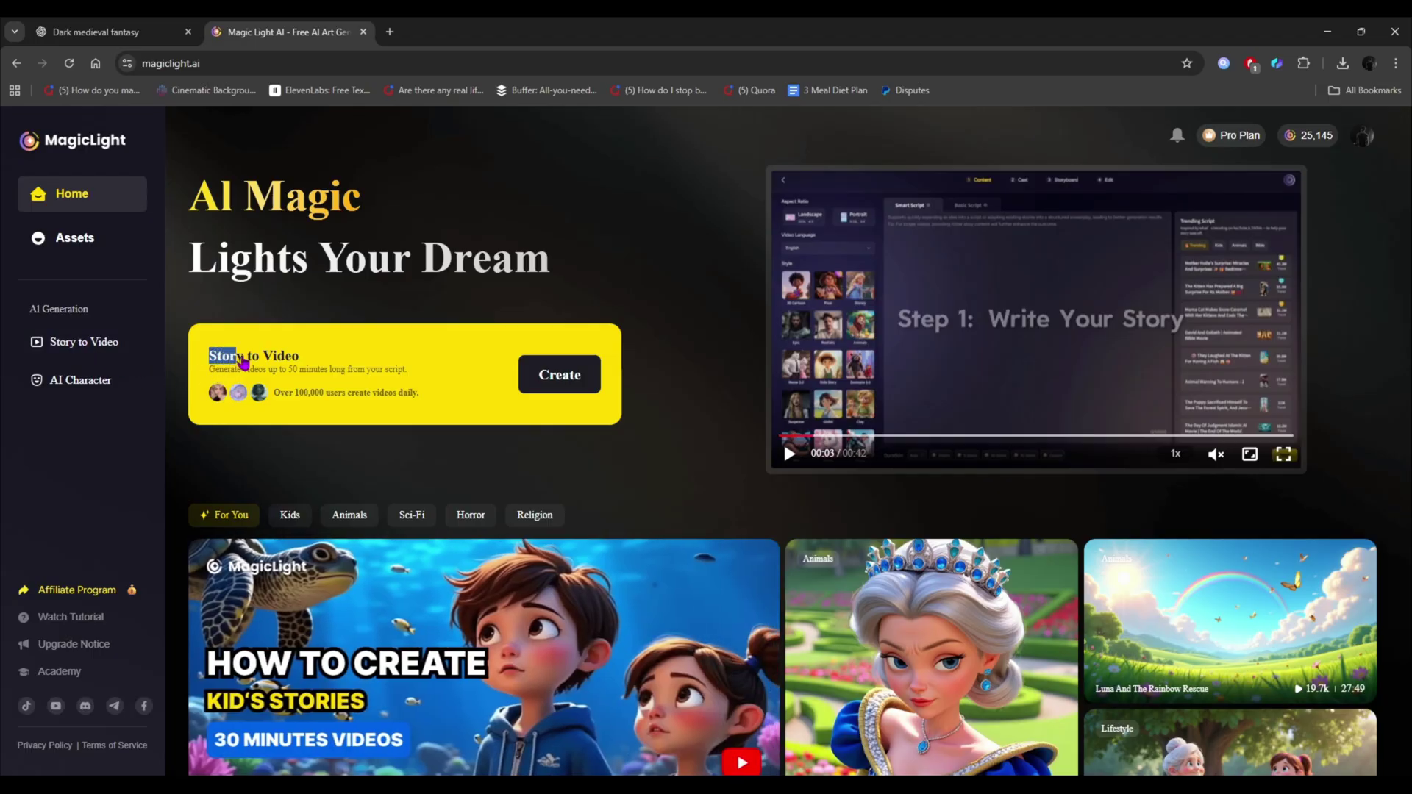
{"action": "left_click", "coordinate": [540, 388]}
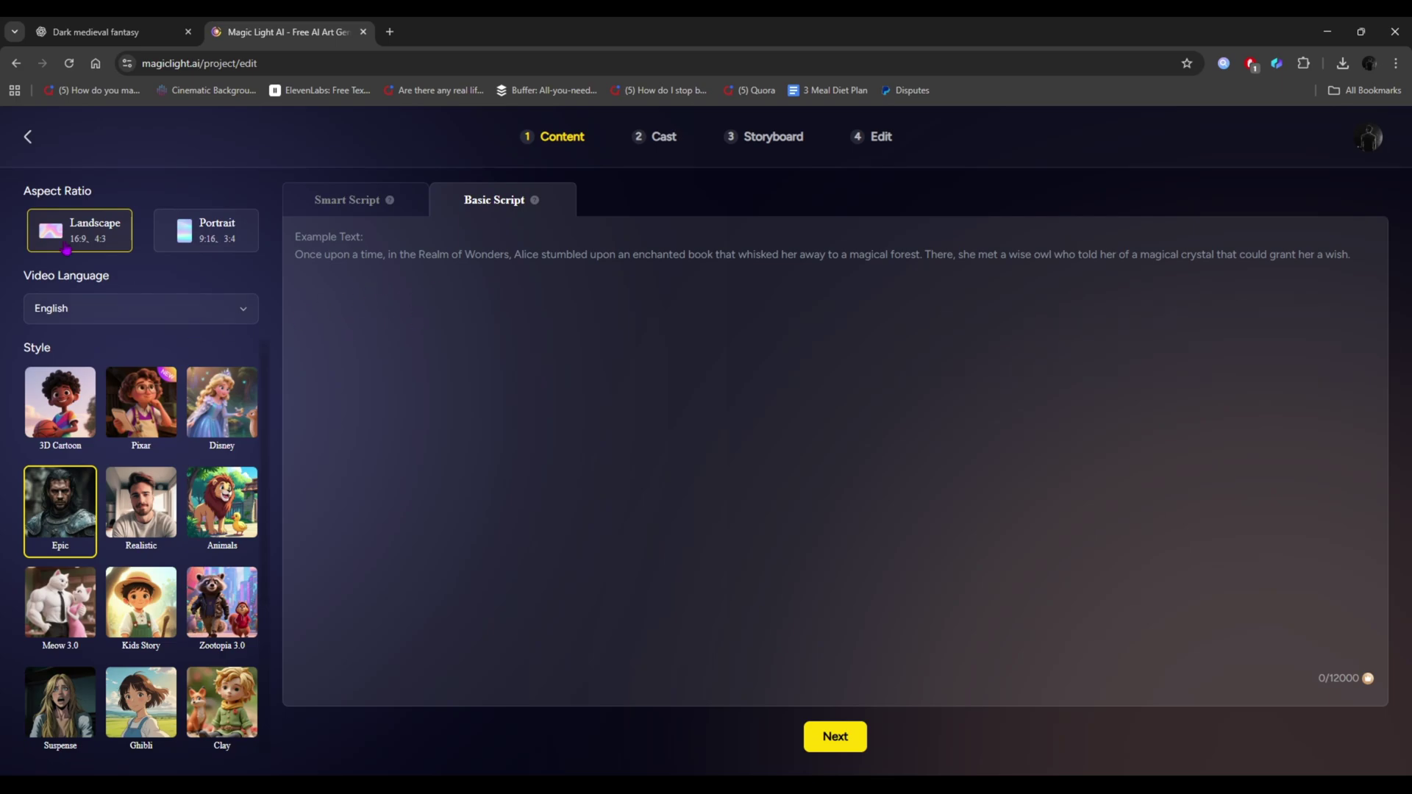
{"action": "left_click", "coordinate": [346, 206]}
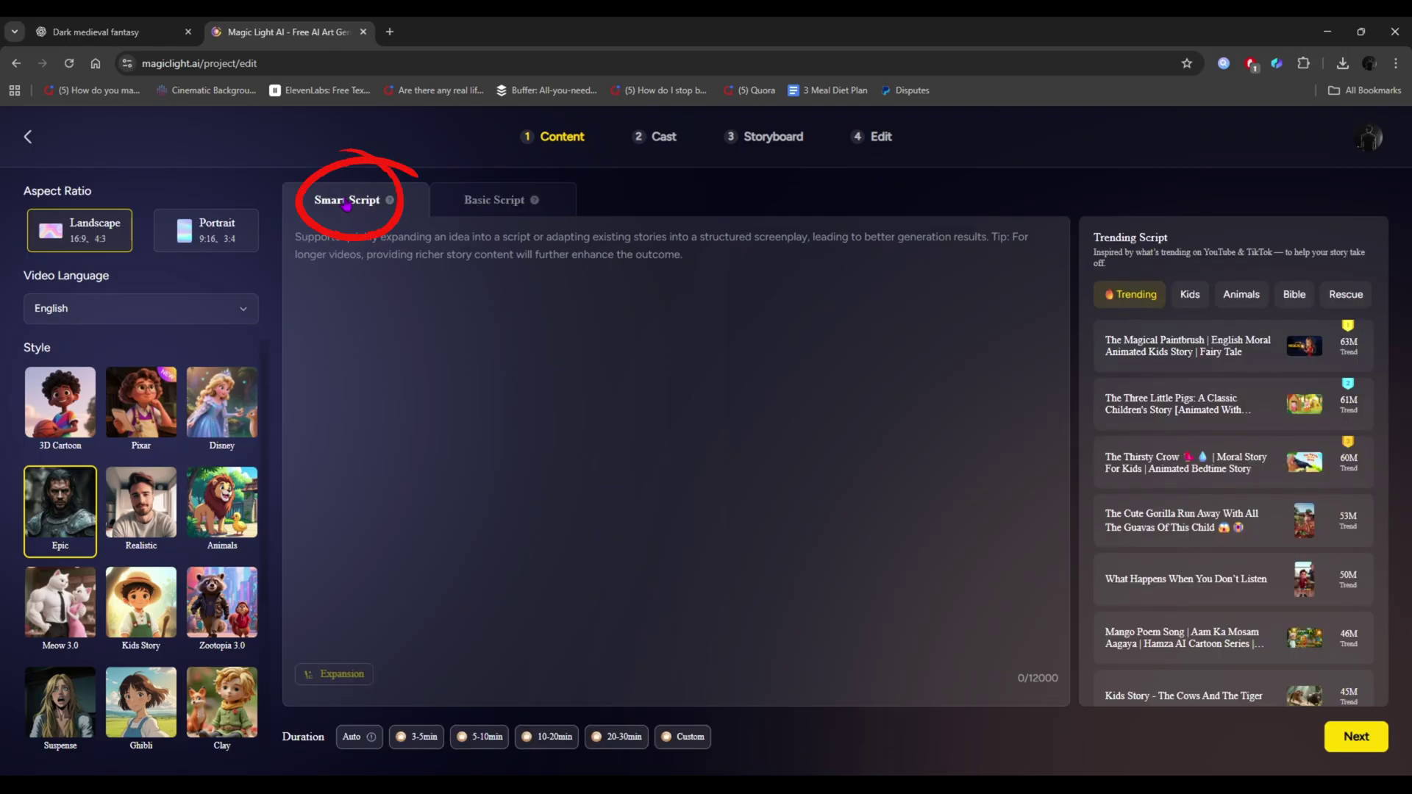
{"action": "left_click", "coordinate": [484, 206]}
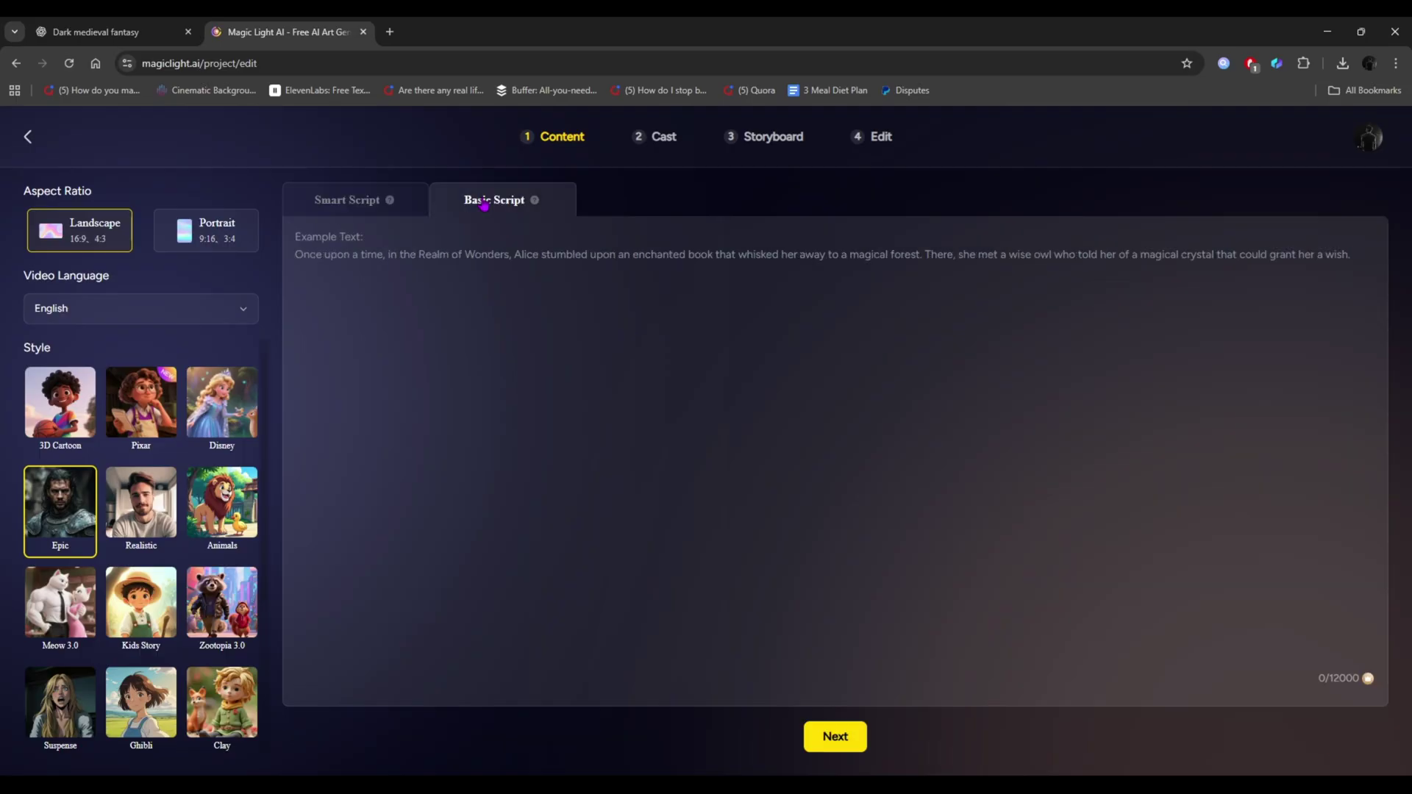
{"action": "left_click", "coordinate": [381, 205]}
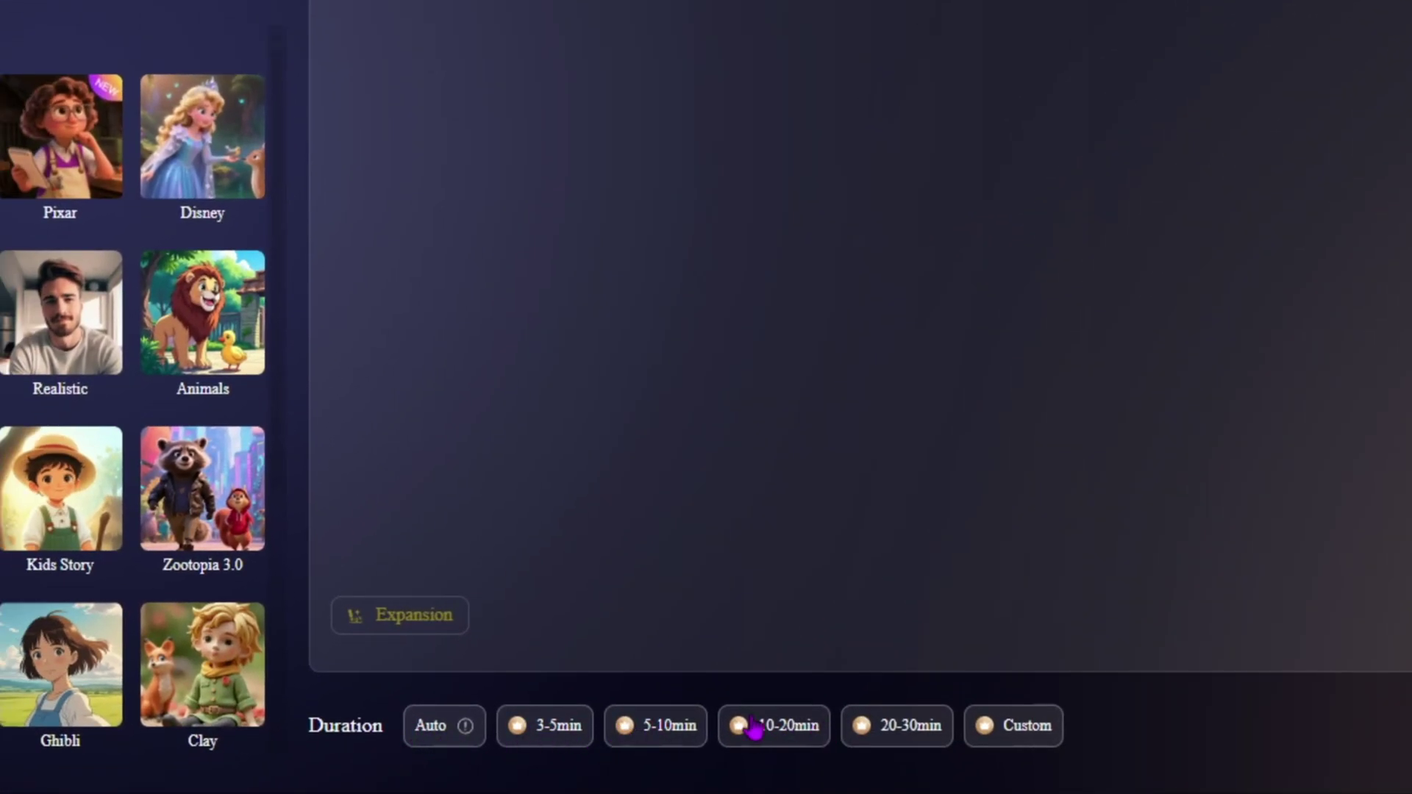
Inspect the custom duration options for Smart Script and close them without setting a value
{"action": "left_click", "coordinate": [1009, 732]}
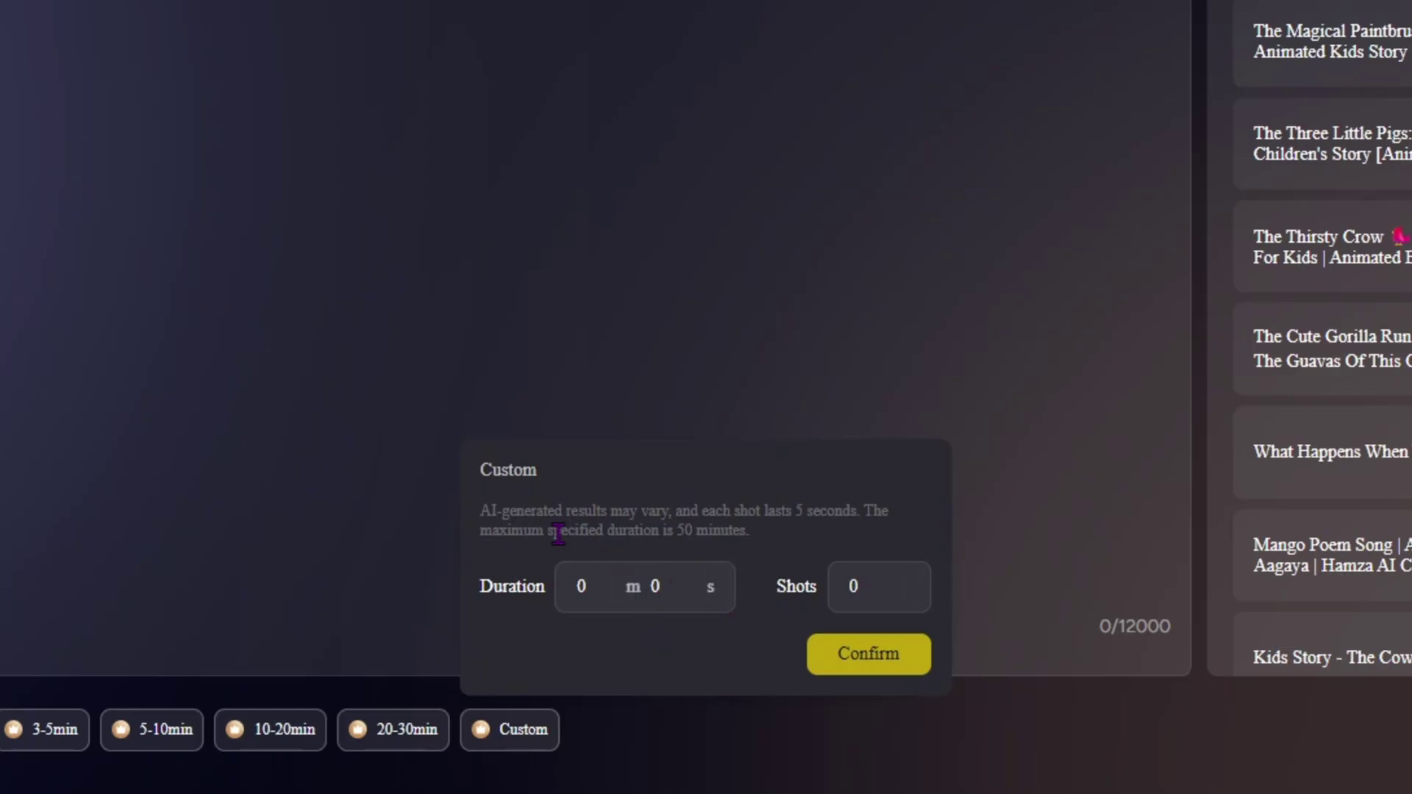
{"action": "mouse_move", "coordinate": [485, 533]}
{"action": "left_mouse_down"}
{"action": "mouse_move", "coordinate": [678, 533]}
{"action": "mouse_move", "coordinate": [779, 552]}
{"action": "mouse_move", "coordinate": [494, 532]}
{"action": "left_mouse_up"}
{"action": "left_click", "coordinate": [646, 390]}
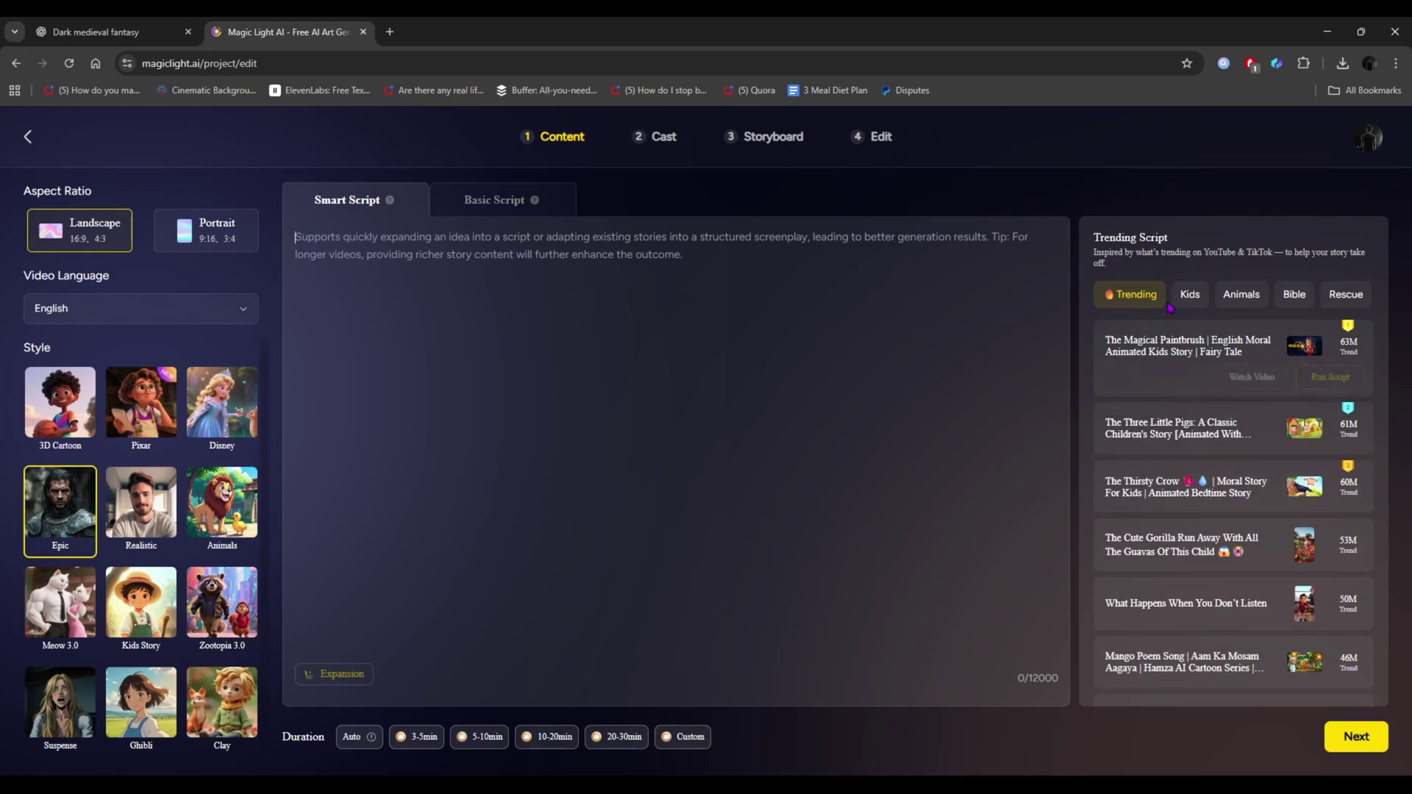
Browse the trending scripts, including the Animals, Bible and Rescue categories, and return to the Trending list
{"action": "mouse_move", "coordinate": [1304, 358]}
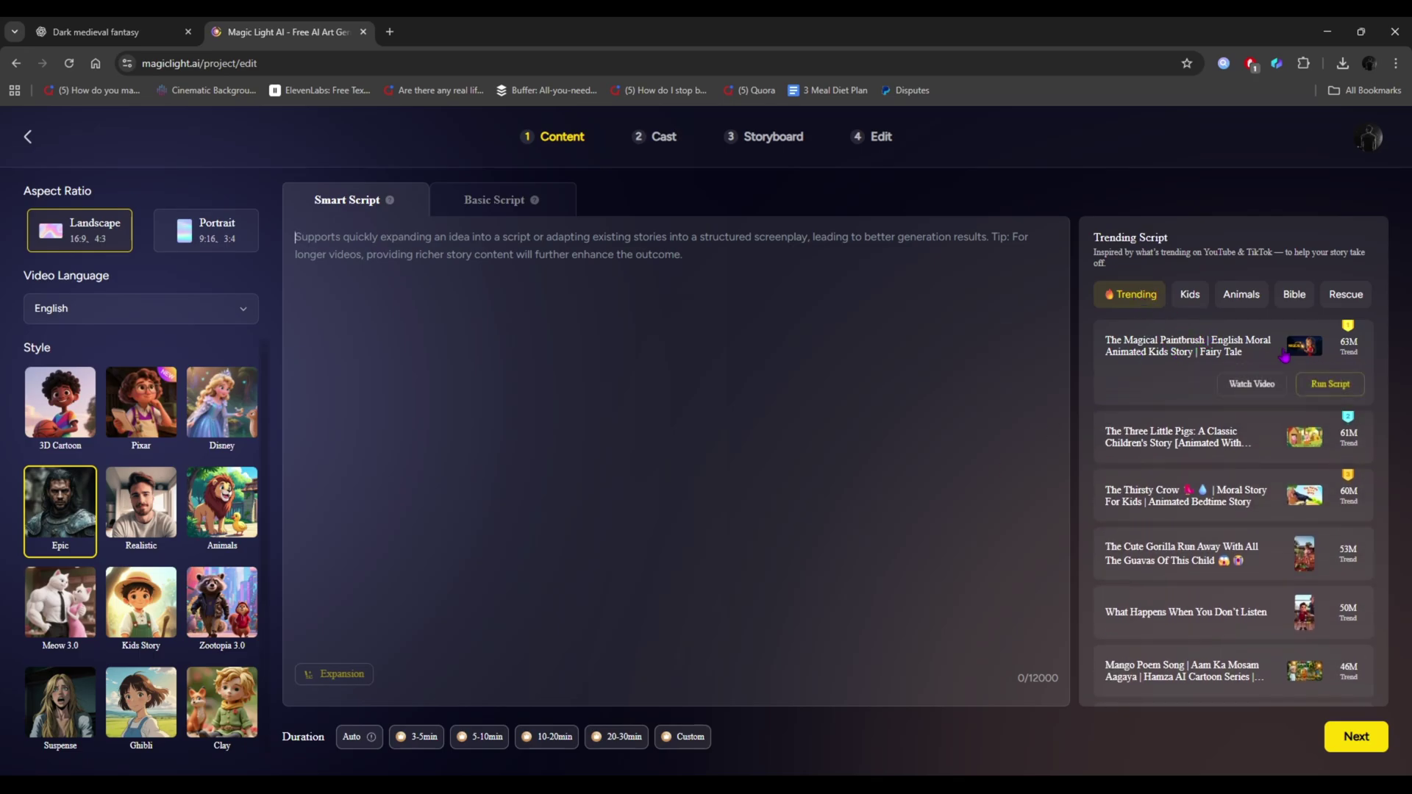
{"action": "scroll", "coordinate": [1343, 352], "scroll_direction": "down", "scroll_amount": 6}
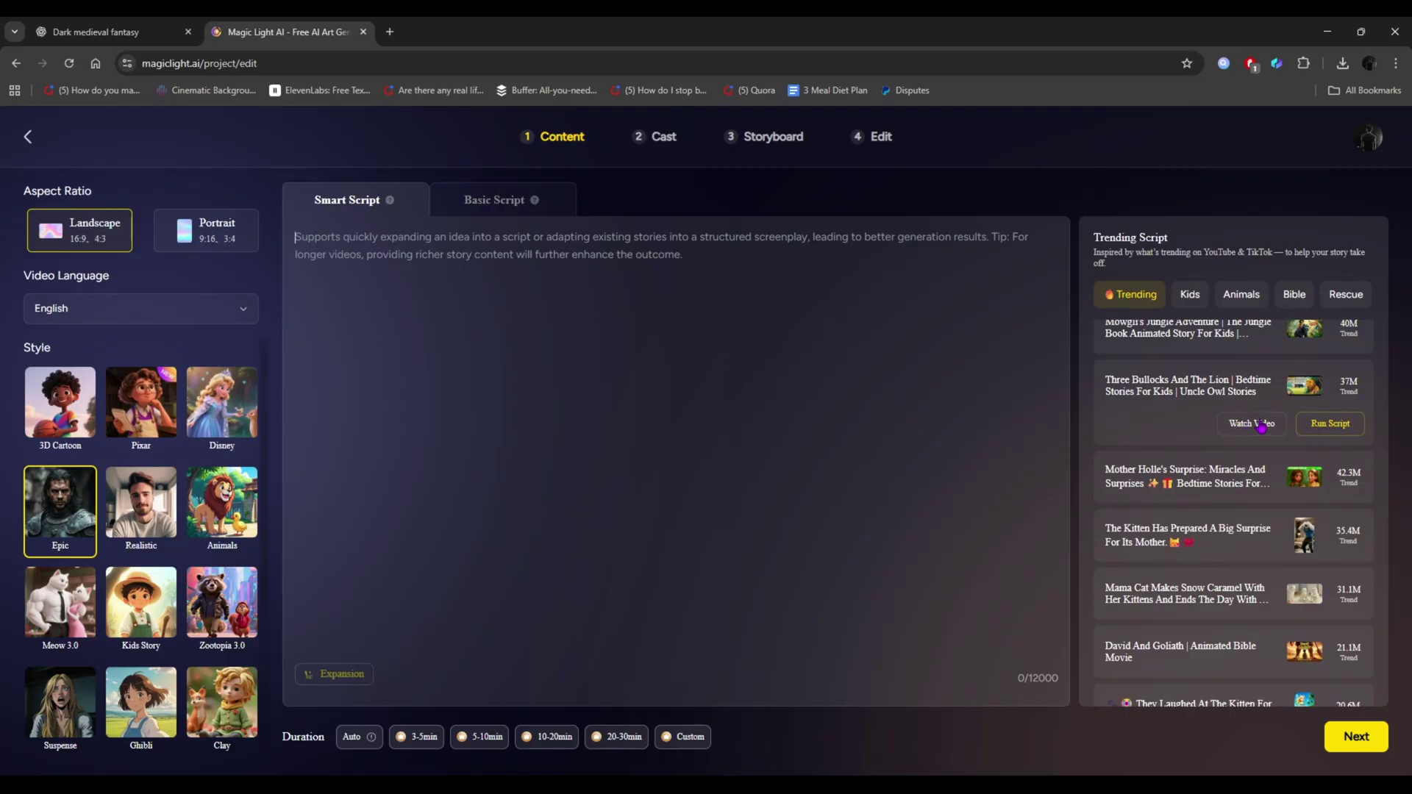
{"action": "scroll", "coordinate": [1193, 408], "scroll_direction": "up", "scroll_amount": 5}
{"action": "left_click", "coordinate": [1242, 294]}
{"action": "left_click", "coordinate": [1294, 295]}
{"action": "left_click", "coordinate": [1335, 295]}
{"action": "left_click", "coordinate": [1125, 295]}
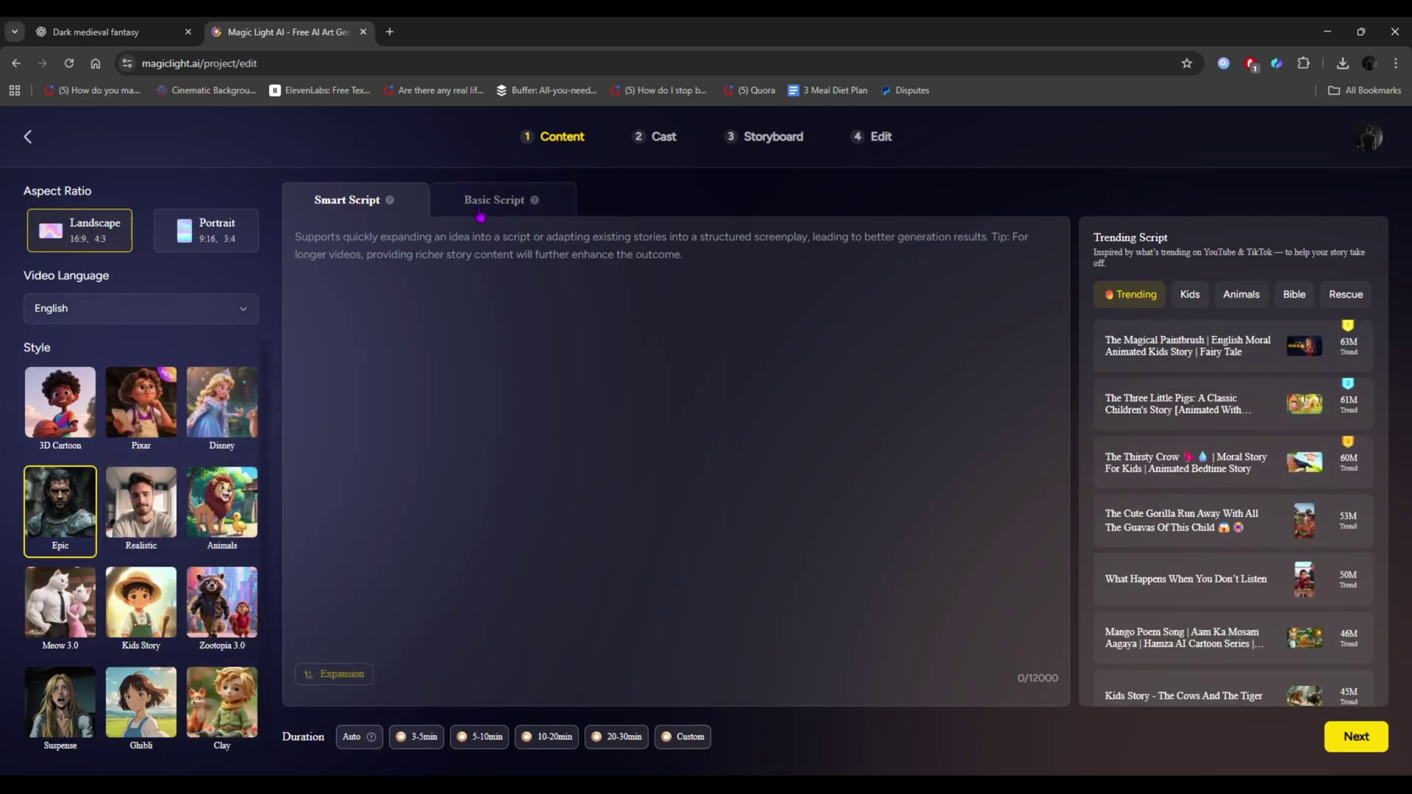
Switch to Basic Script mode and paste the copied Veyndral story as the script
{"action": "left_click", "coordinate": [483, 206]}
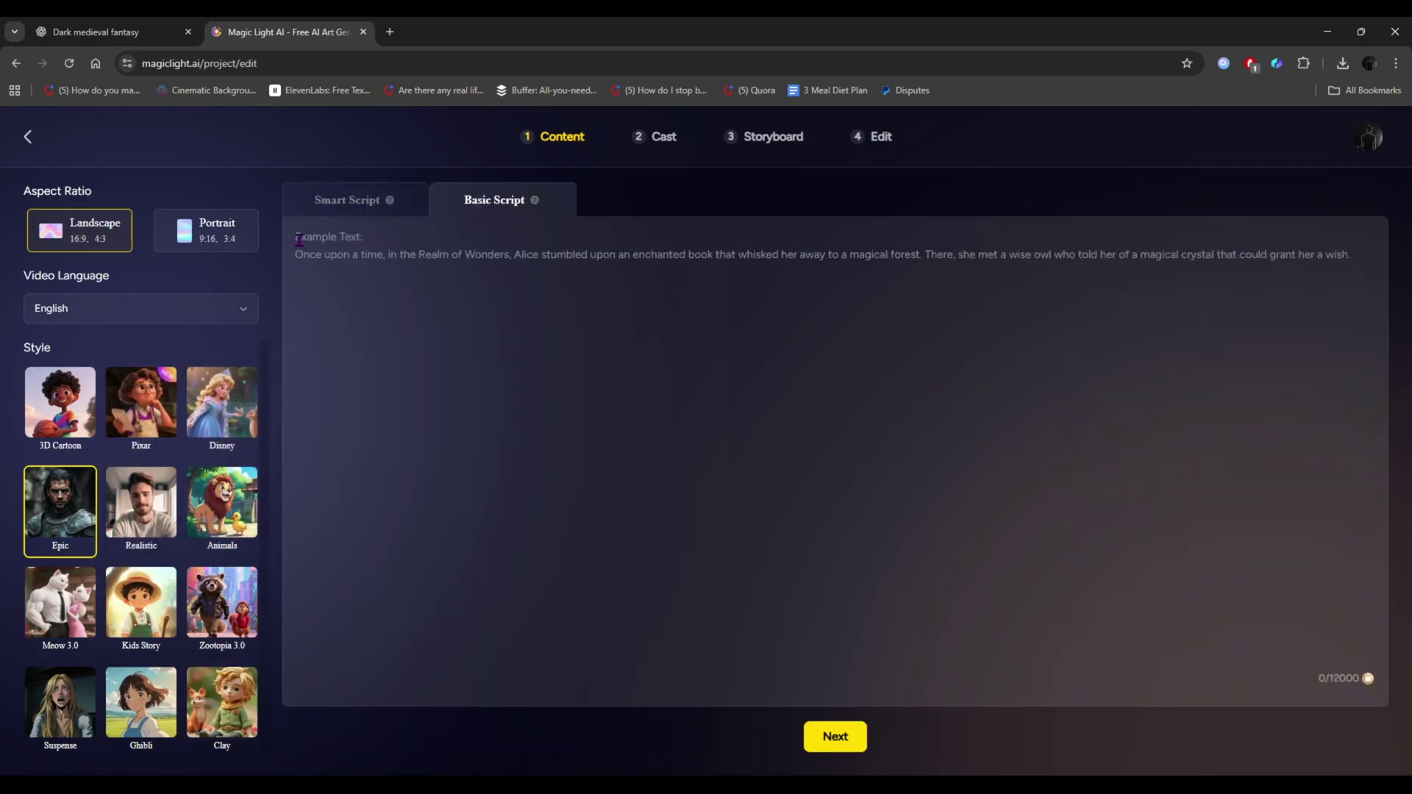
{"action": "right_click", "coordinate": [361, 245]}
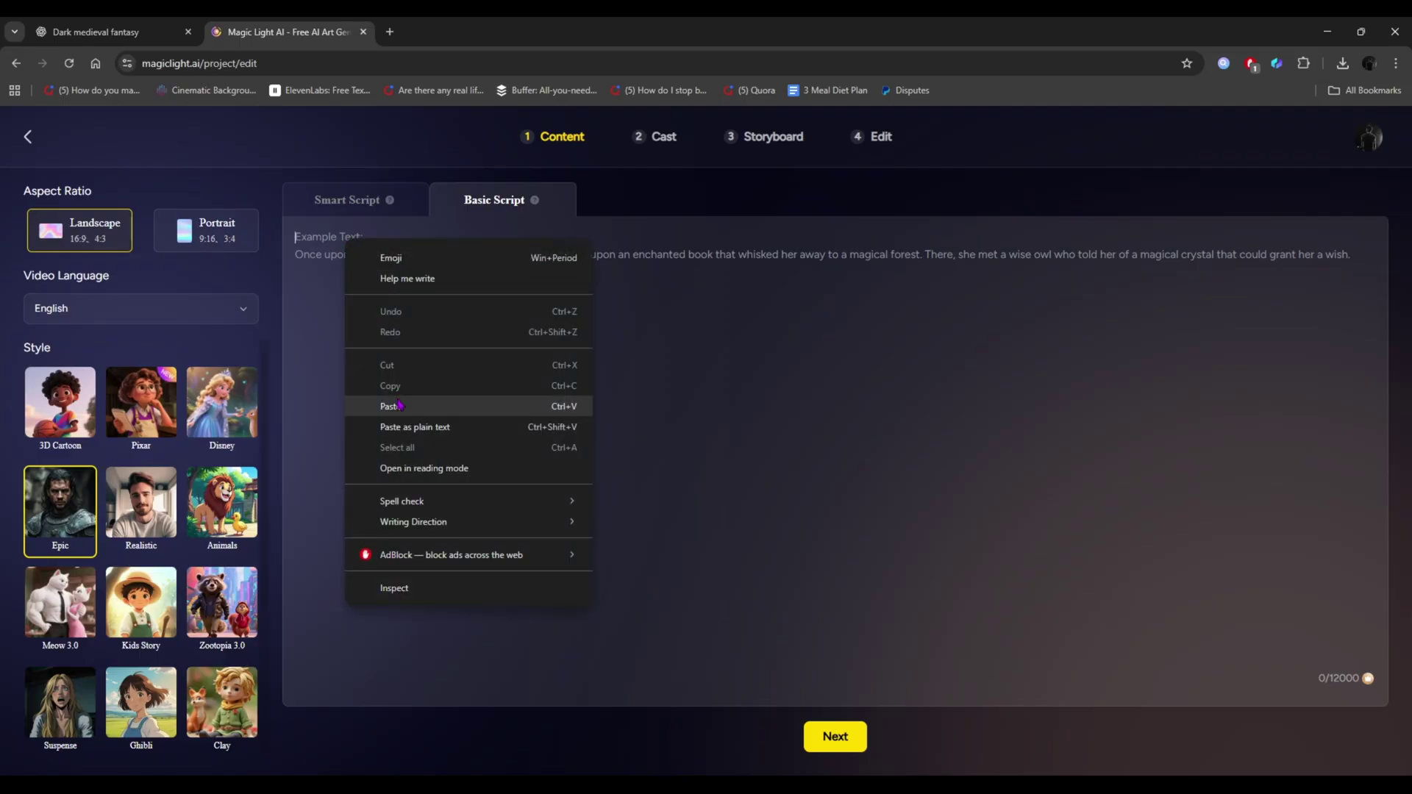
{"action": "left_click", "coordinate": [452, 402]}
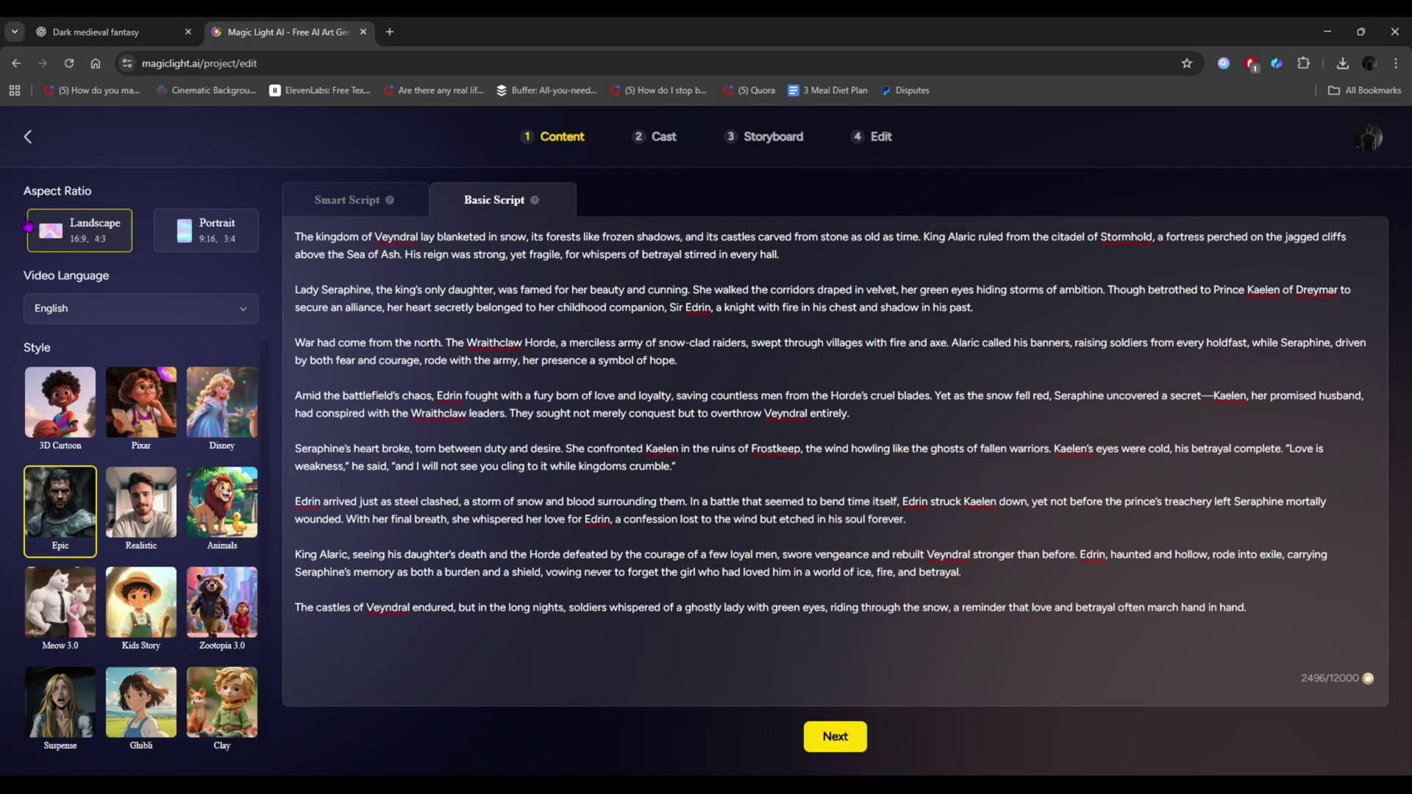
Try the Portrait aspect ratio, set it back to Landscape, and choose English as the video language
{"action": "left_click_drag", "start_coordinate": [95, 190], "coordinate": [114, 173]}
{"action": "left_click", "coordinate": [115, 173]}
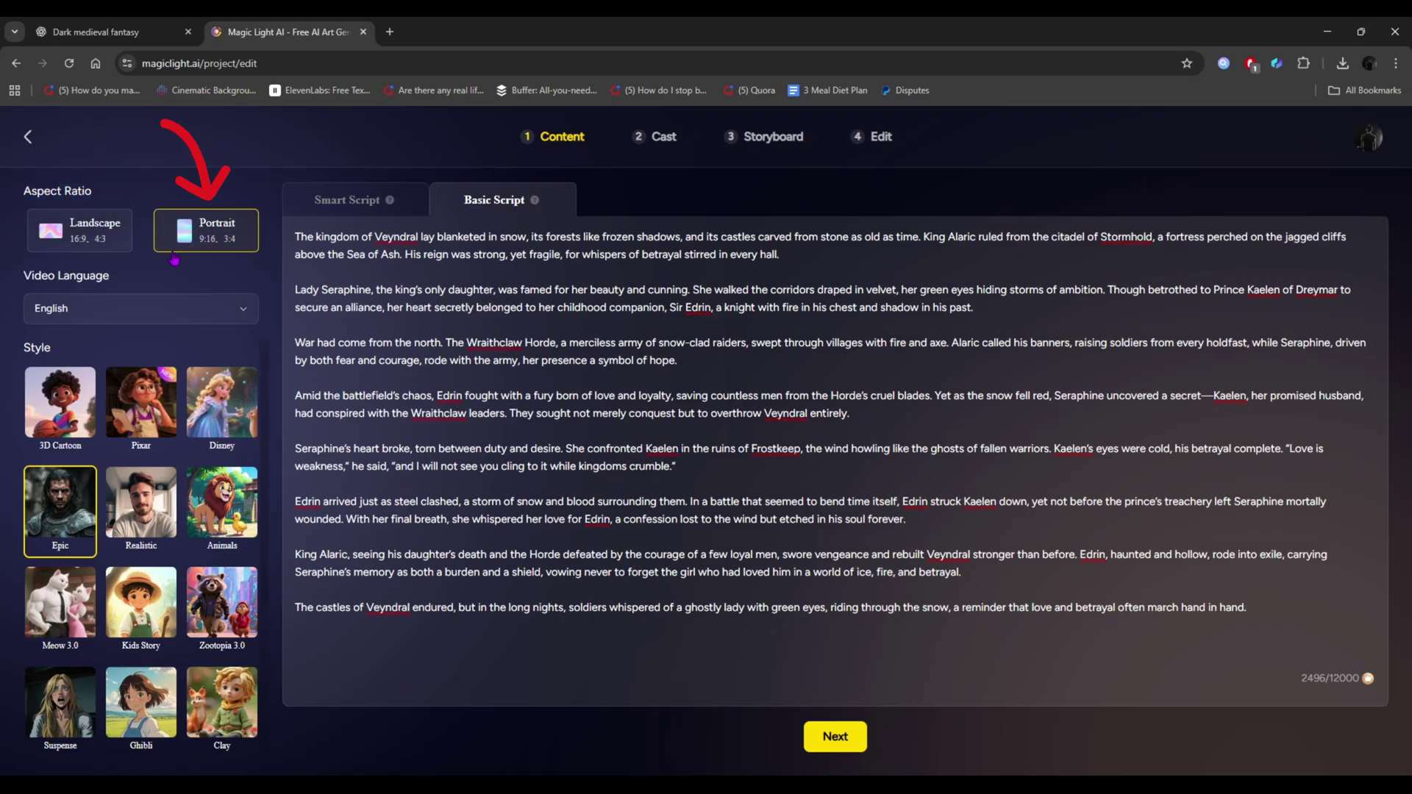
{"action": "left_click", "coordinate": [192, 237]}
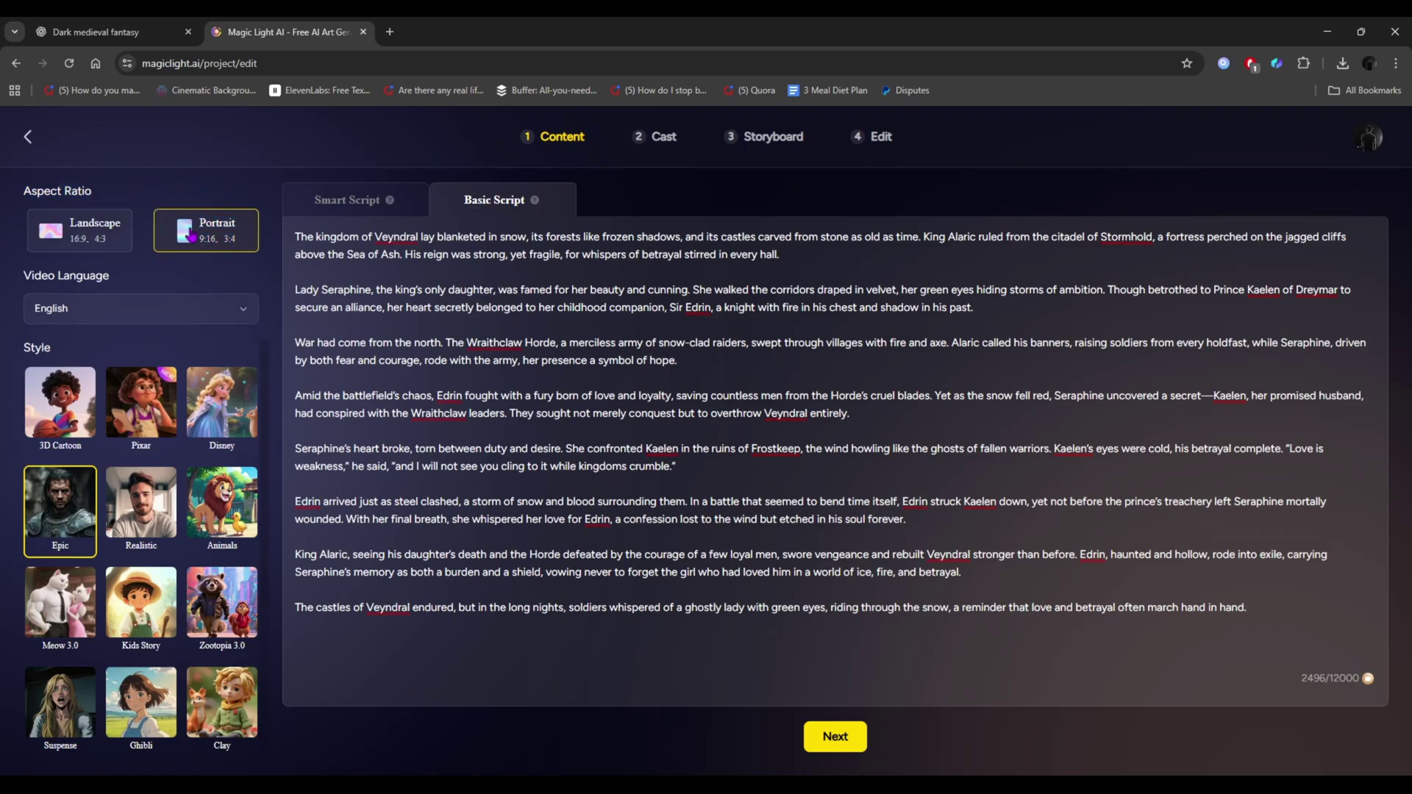
{"action": "left_click", "coordinate": [82, 234]}
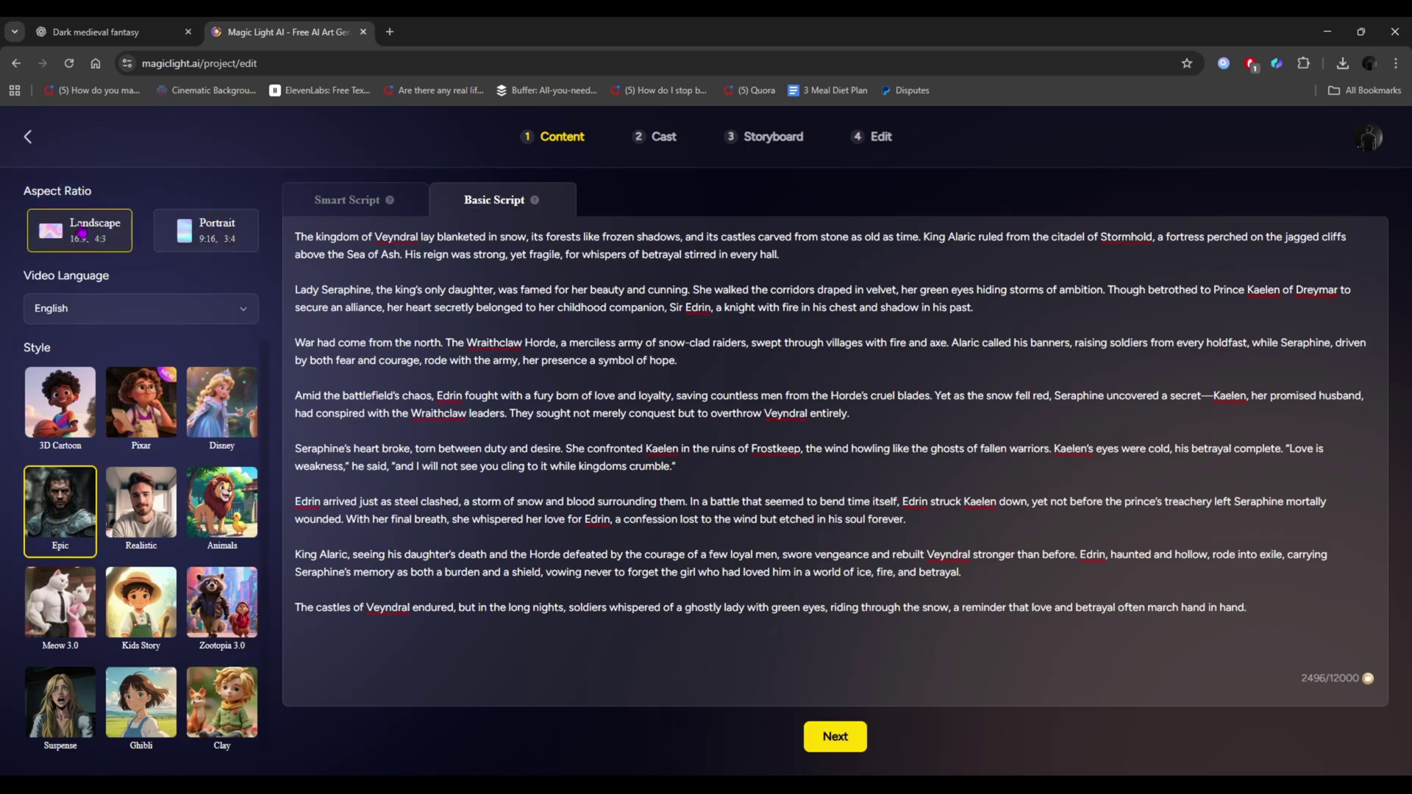
{"action": "left_click", "coordinate": [101, 308]}
{"action": "scroll", "coordinate": [114, 390], "scroll_direction": "down", "scroll_amount": 2}
{"action": "scroll", "coordinate": [119, 397], "scroll_direction": "down", "scroll_amount": 3}
{"action": "scroll", "coordinate": [115, 419], "scroll_direction": "up", "scroll_amount": 5}
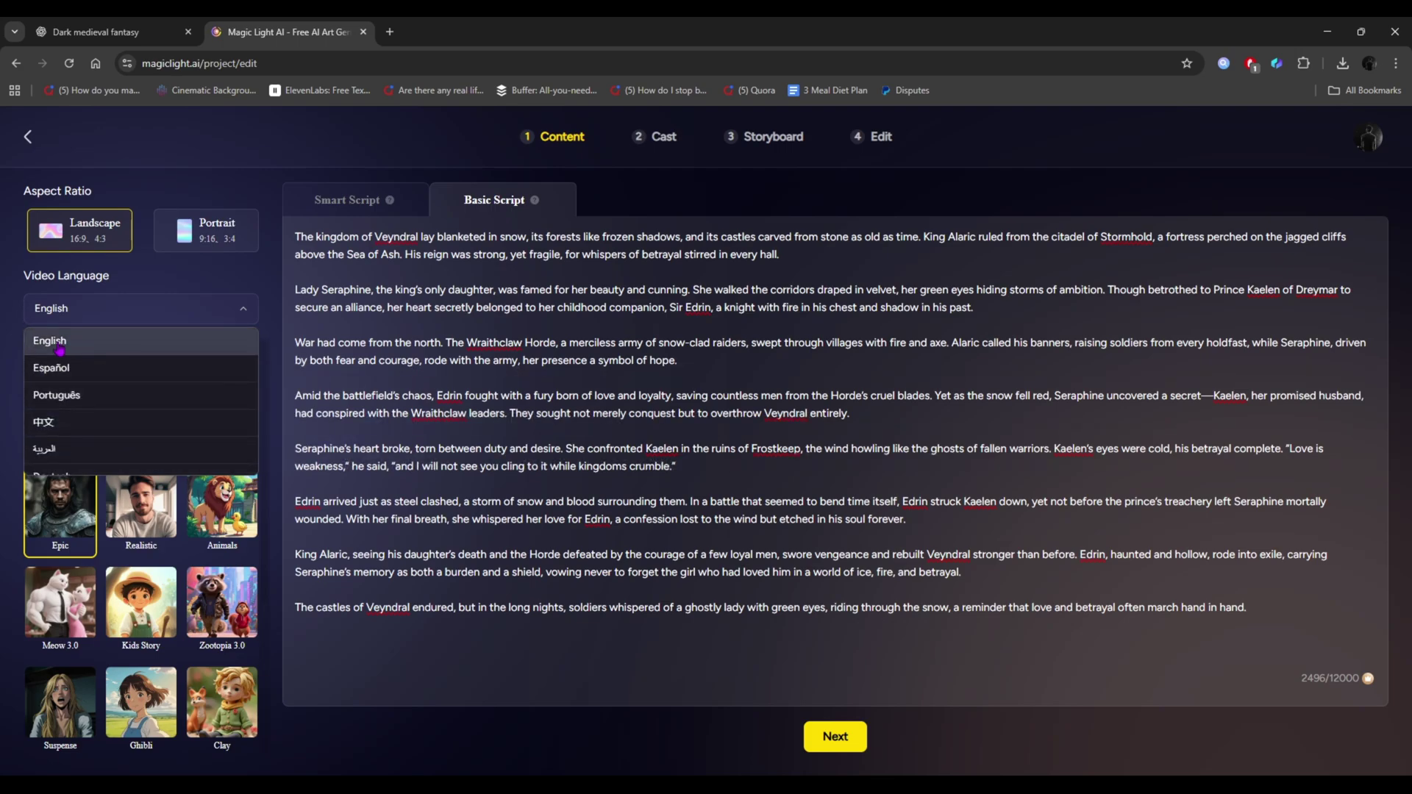
{"action": "left_click", "coordinate": [59, 343]}
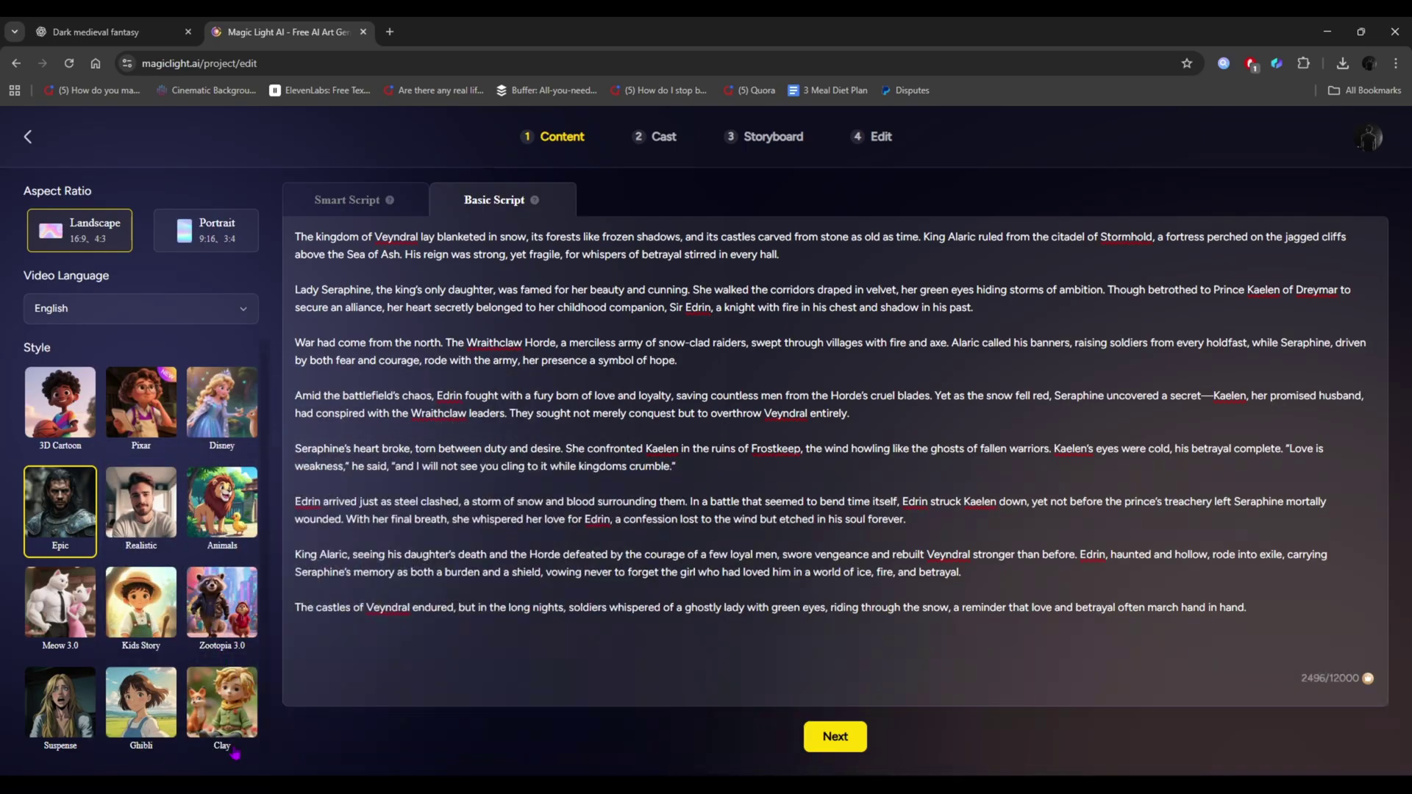
Preview visual styles such as Pixar and Realistic, keep Epic, and submit the script for splitting into shots
{"action": "mouse_move", "coordinate": [42, 715]}
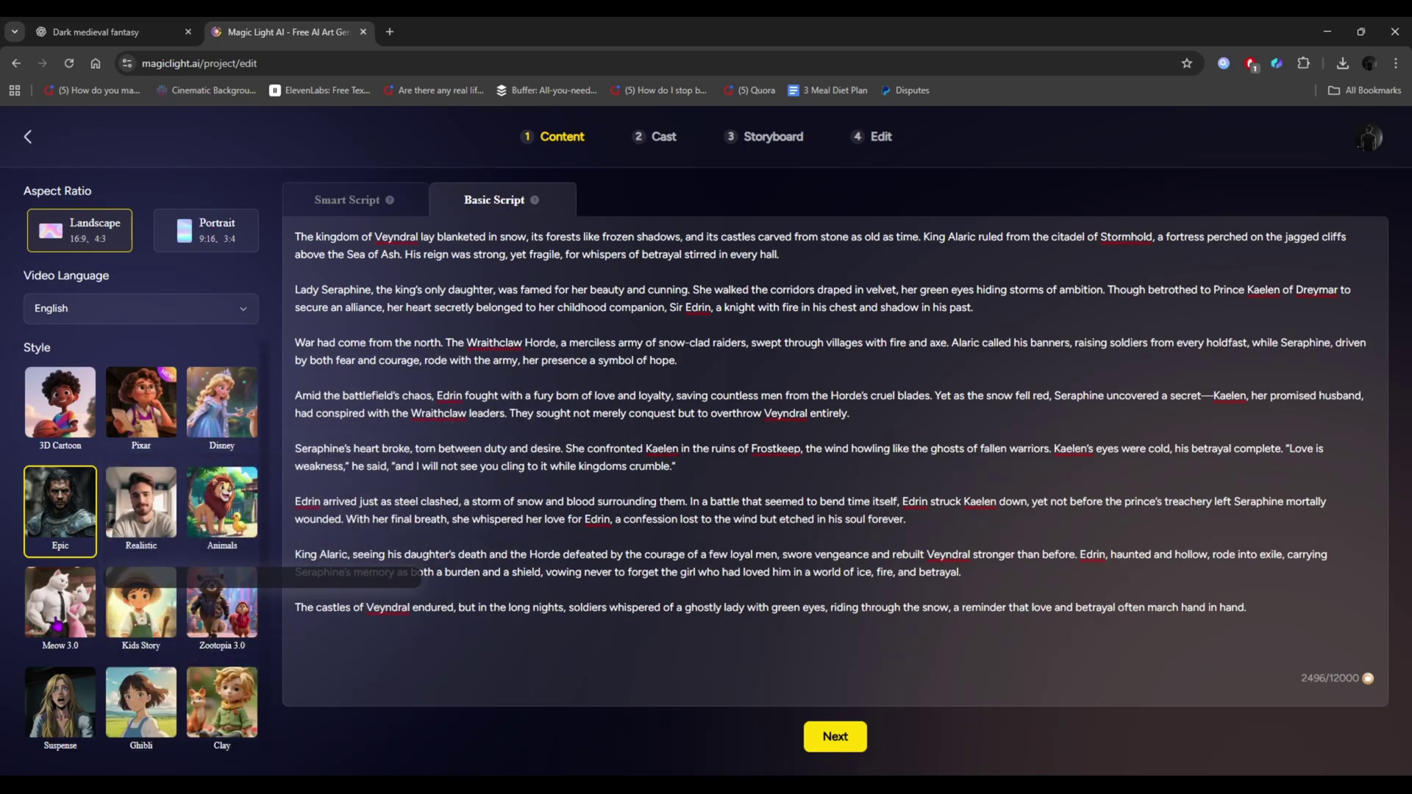
{"action": "mouse_move", "coordinate": [135, 435]}
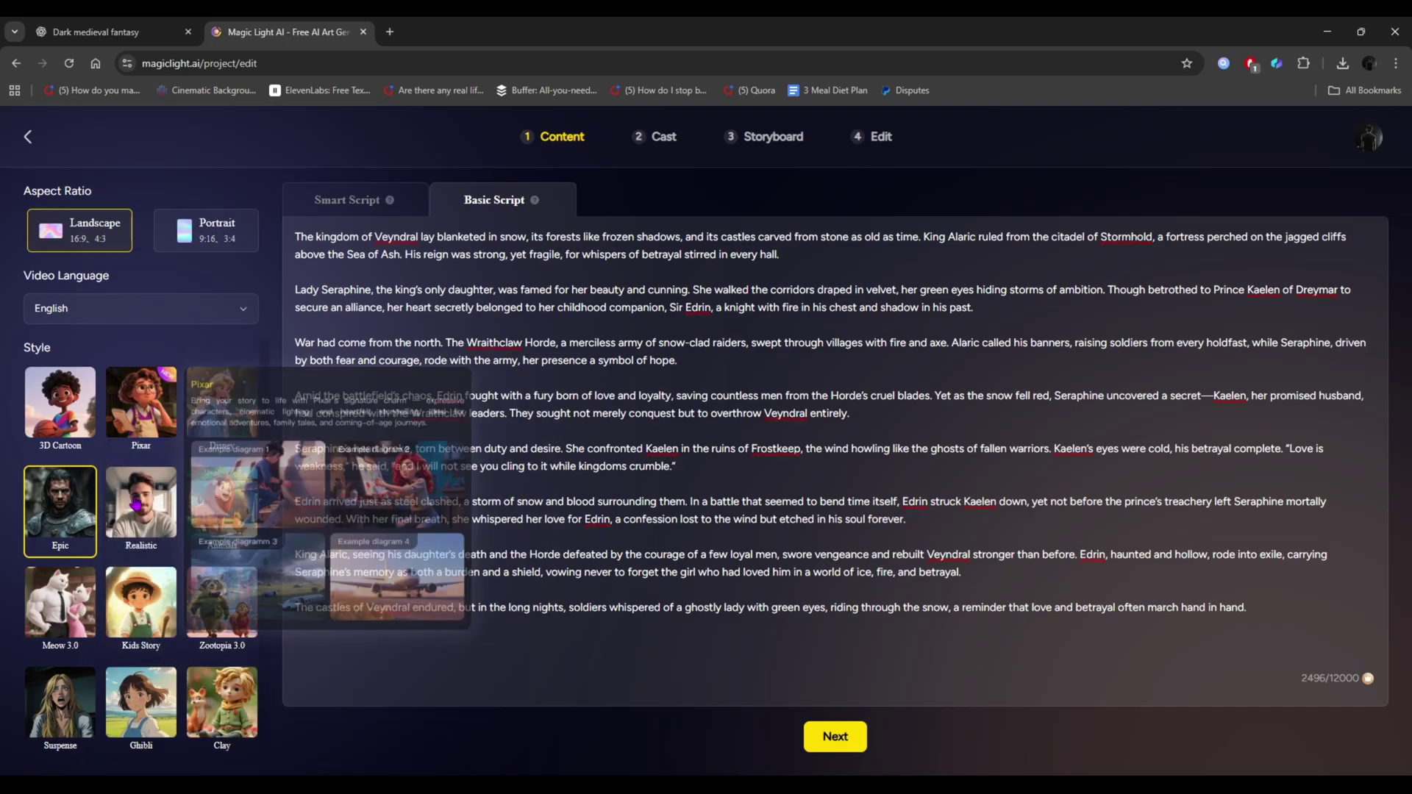
{"action": "mouse_move", "coordinate": [138, 506]}
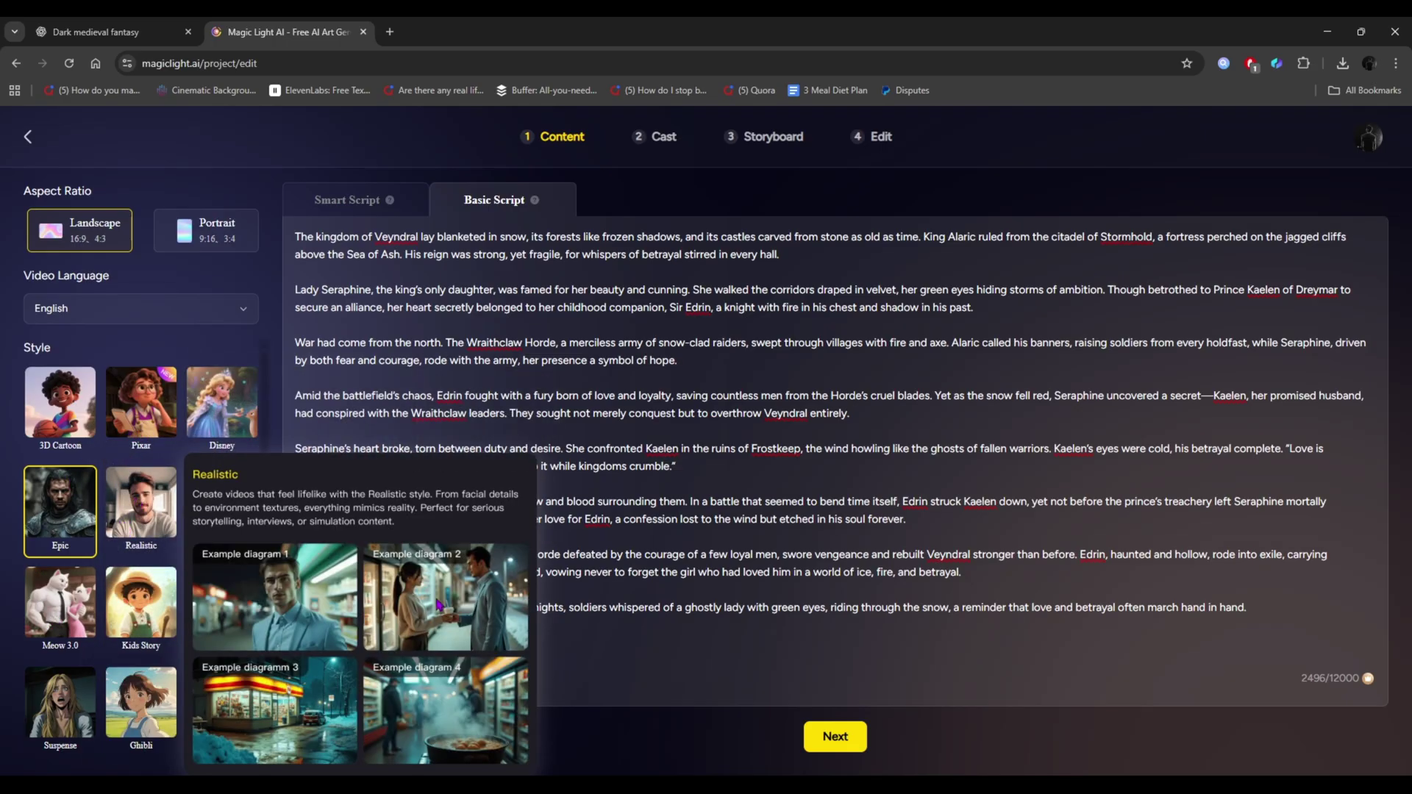
{"action": "mouse_move", "coordinate": [39, 513]}
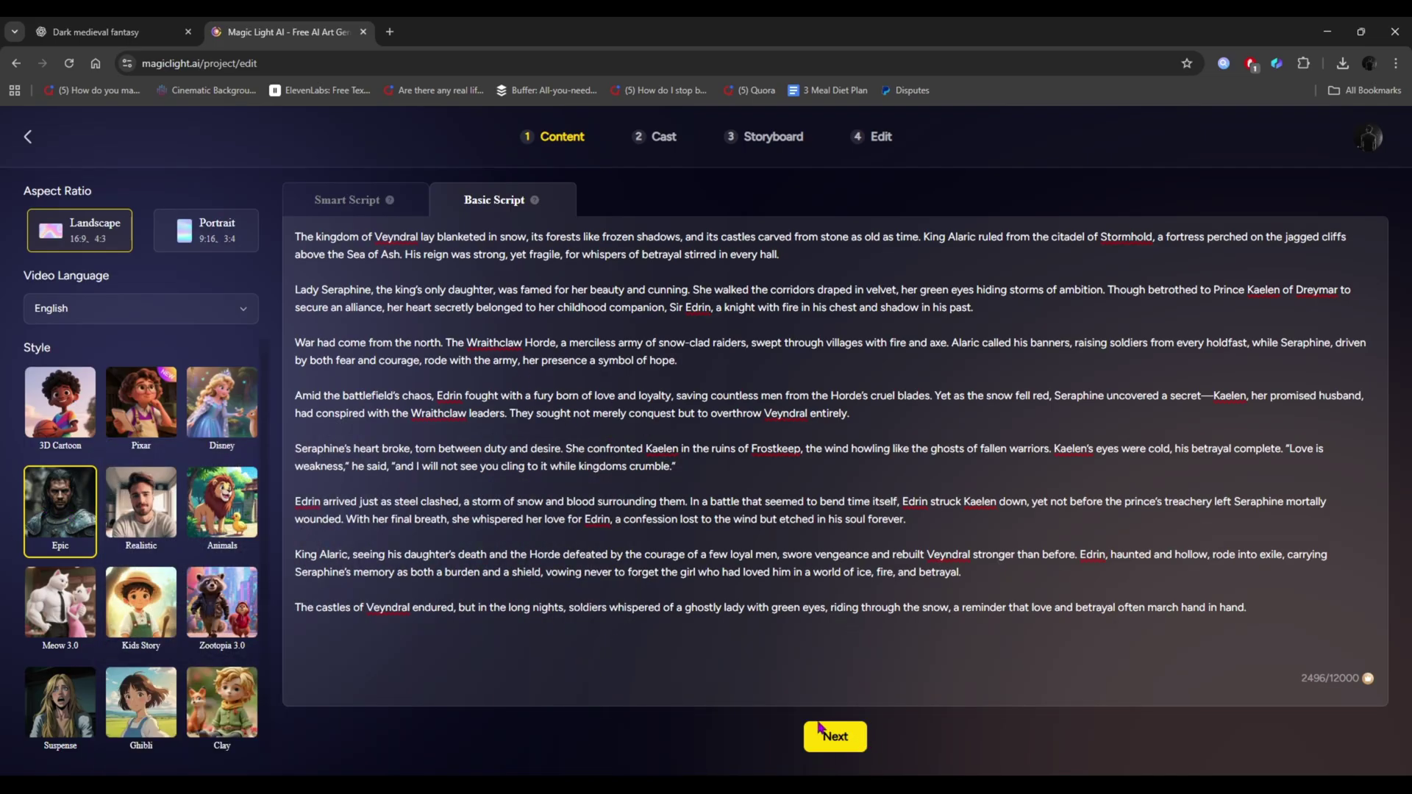
{"action": "left_click", "coordinate": [844, 738]}
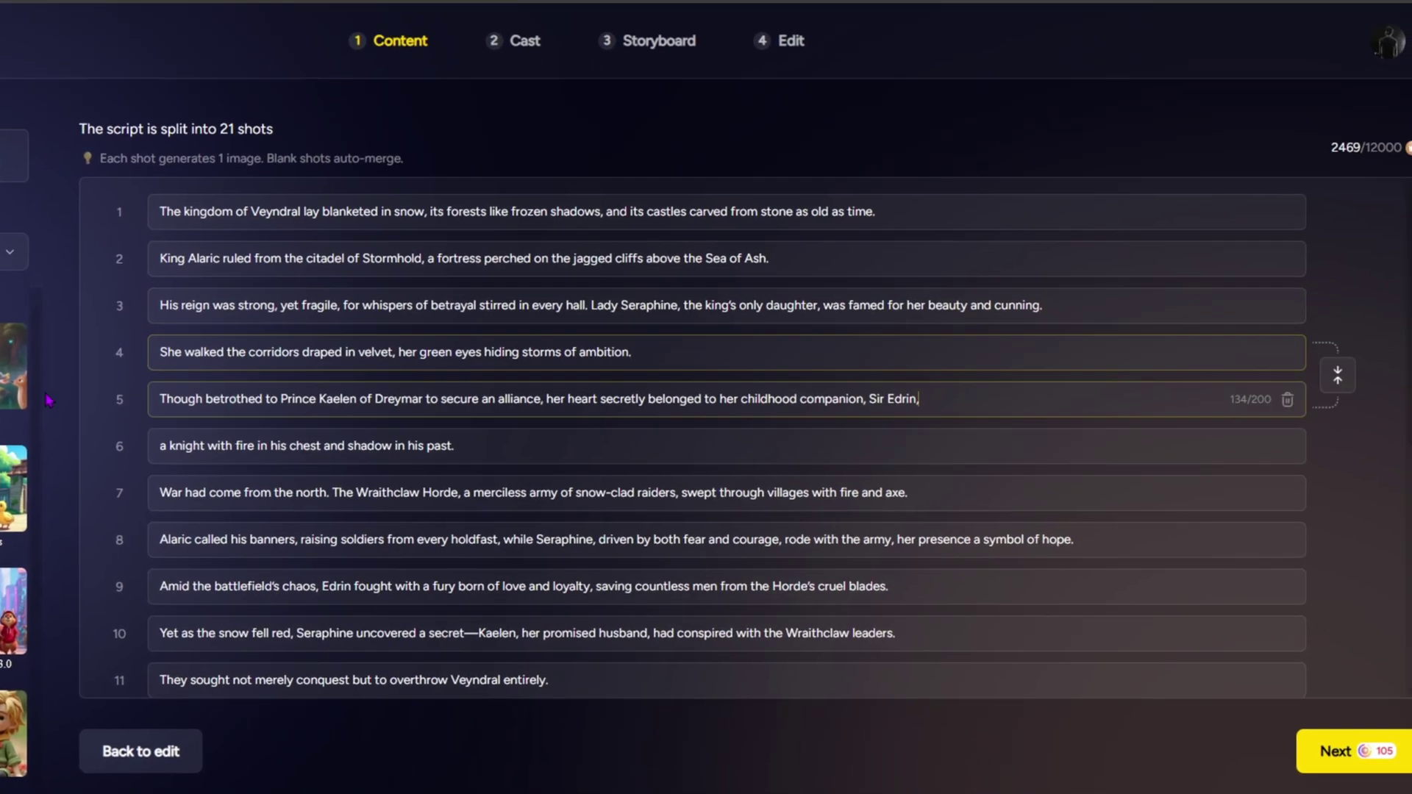
Review how the story sentences are divided across the list of shots, from the first to the last
{"action": "scroll", "coordinate": [381, 450], "scroll_direction": "down", "scroll_amount": 4}
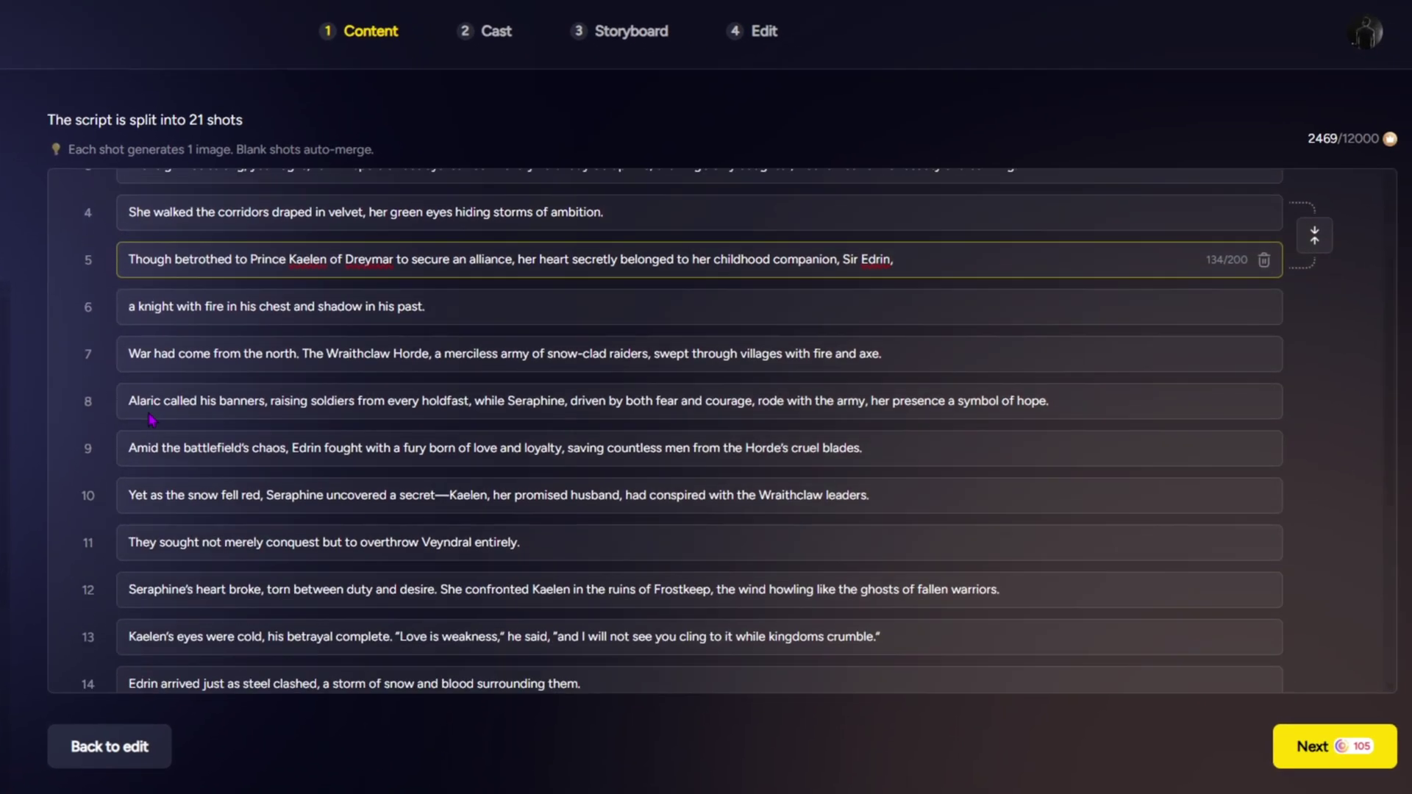
{"action": "scroll", "coordinate": [148, 412], "scroll_direction": "down", "scroll_amount": 2}
{"action": "left_click", "coordinate": [193, 551]}
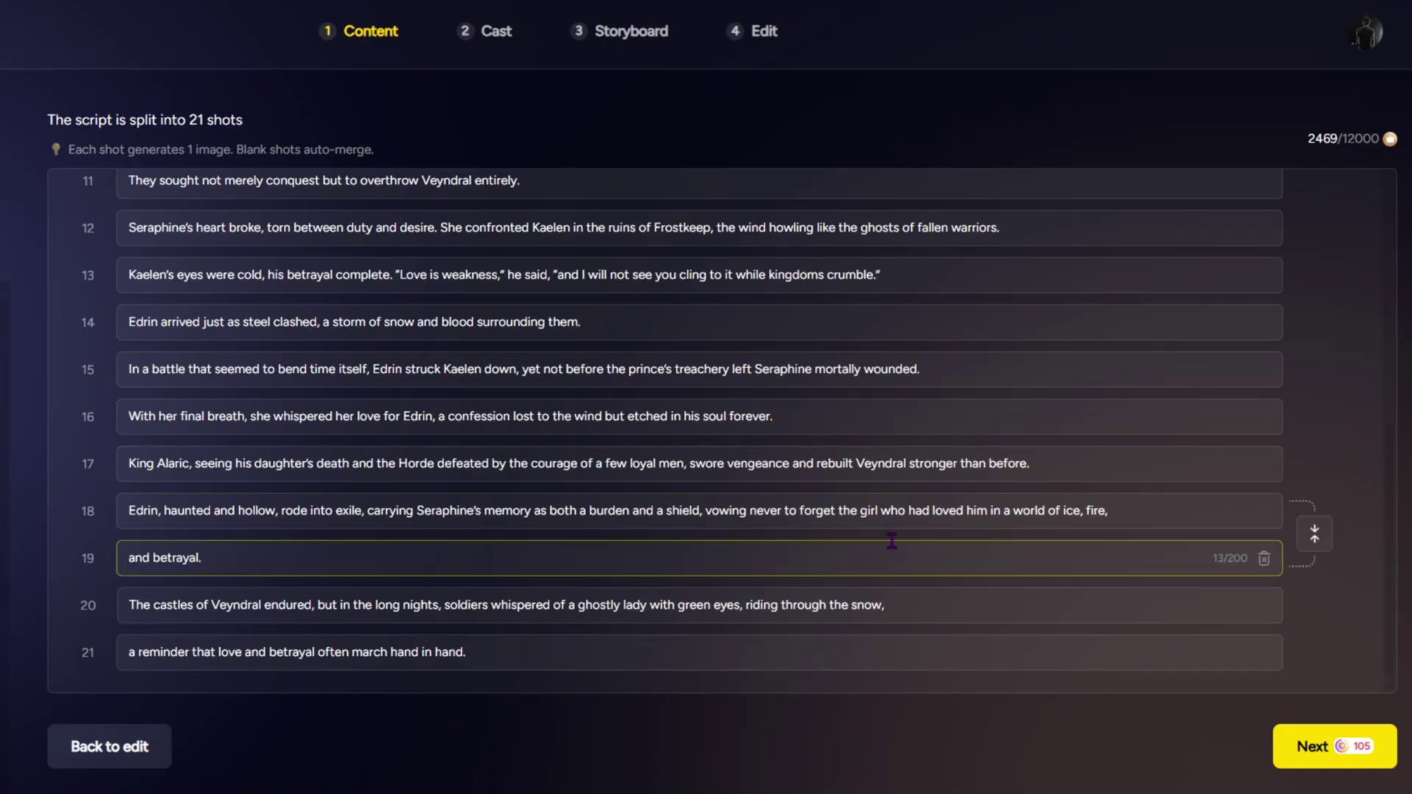
{"action": "scroll", "coordinate": [738, 416], "scroll_direction": "up", "scroll_amount": 6}
{"action": "left_click_drag", "start_coordinate": [190, 120], "coordinate": [283, 99]}
{"action": "left_click", "coordinate": [309, 125]}
{"action": "left_click_drag", "start_coordinate": [185, 120], "coordinate": [342, 127]}
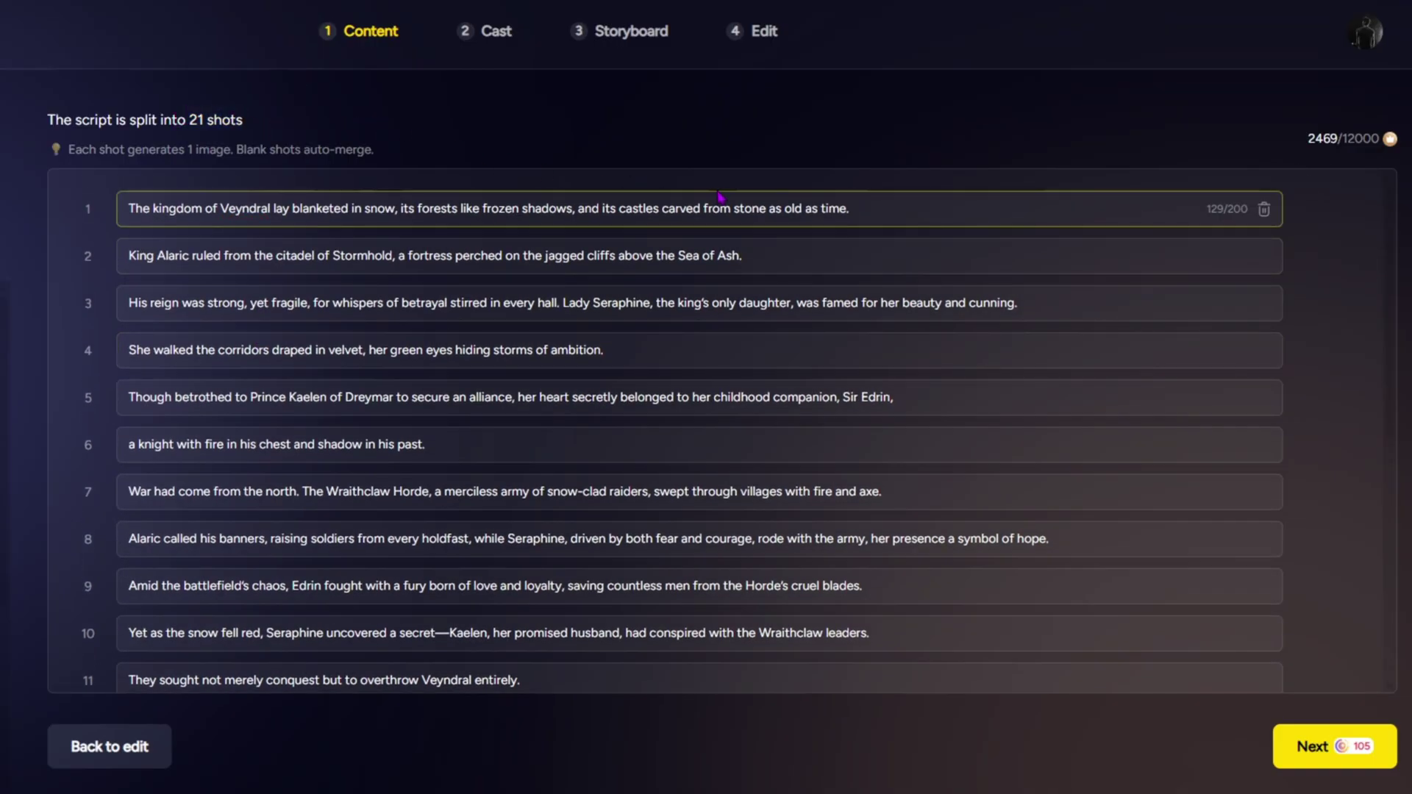
Merge the split-off fragments starting "a knight with fire", "and betrayal." and "a reminder that love" into the shots preceding them
{"action": "scroll", "coordinate": [905, 397], "scroll_direction": "down", "scroll_amount": 1}
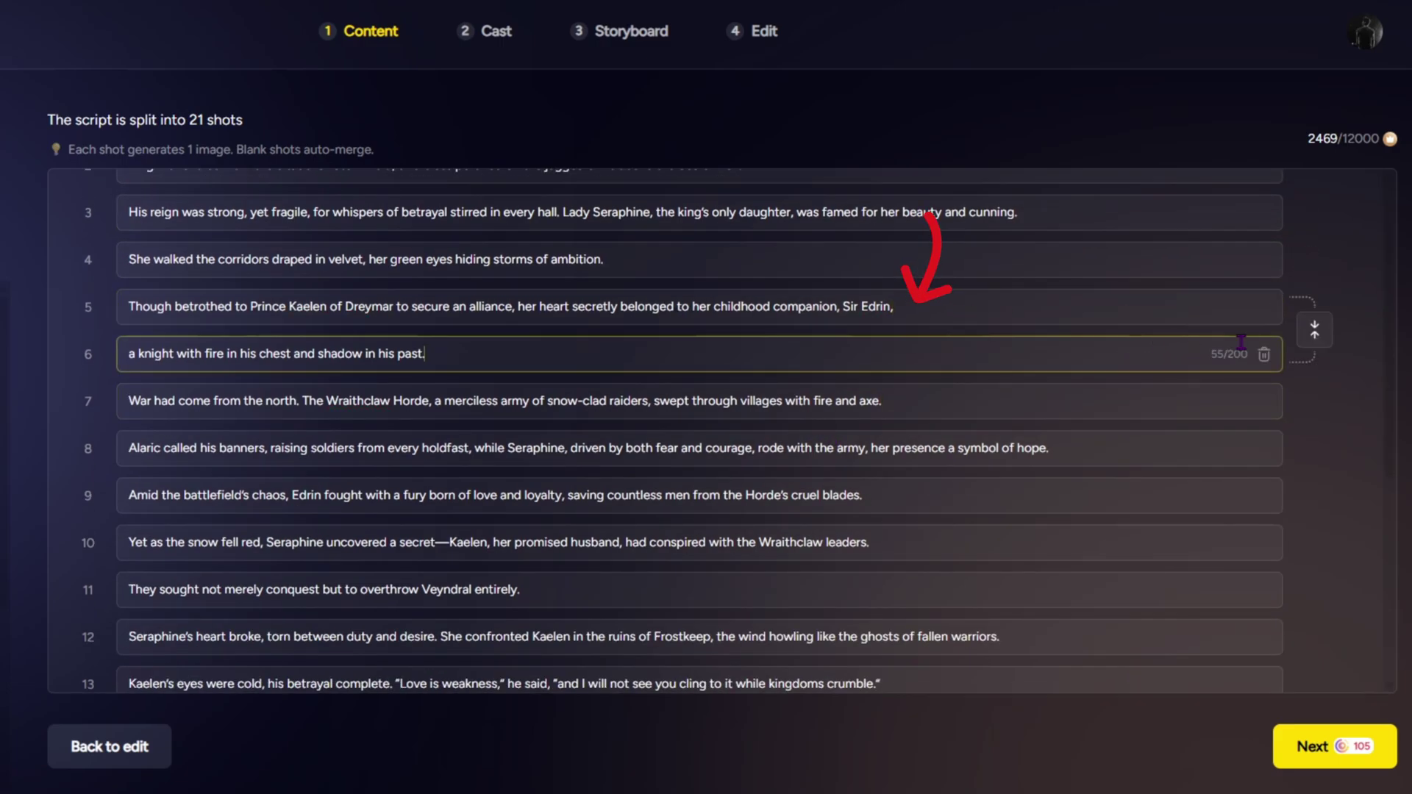
{"action": "left_click", "coordinate": [1313, 335]}
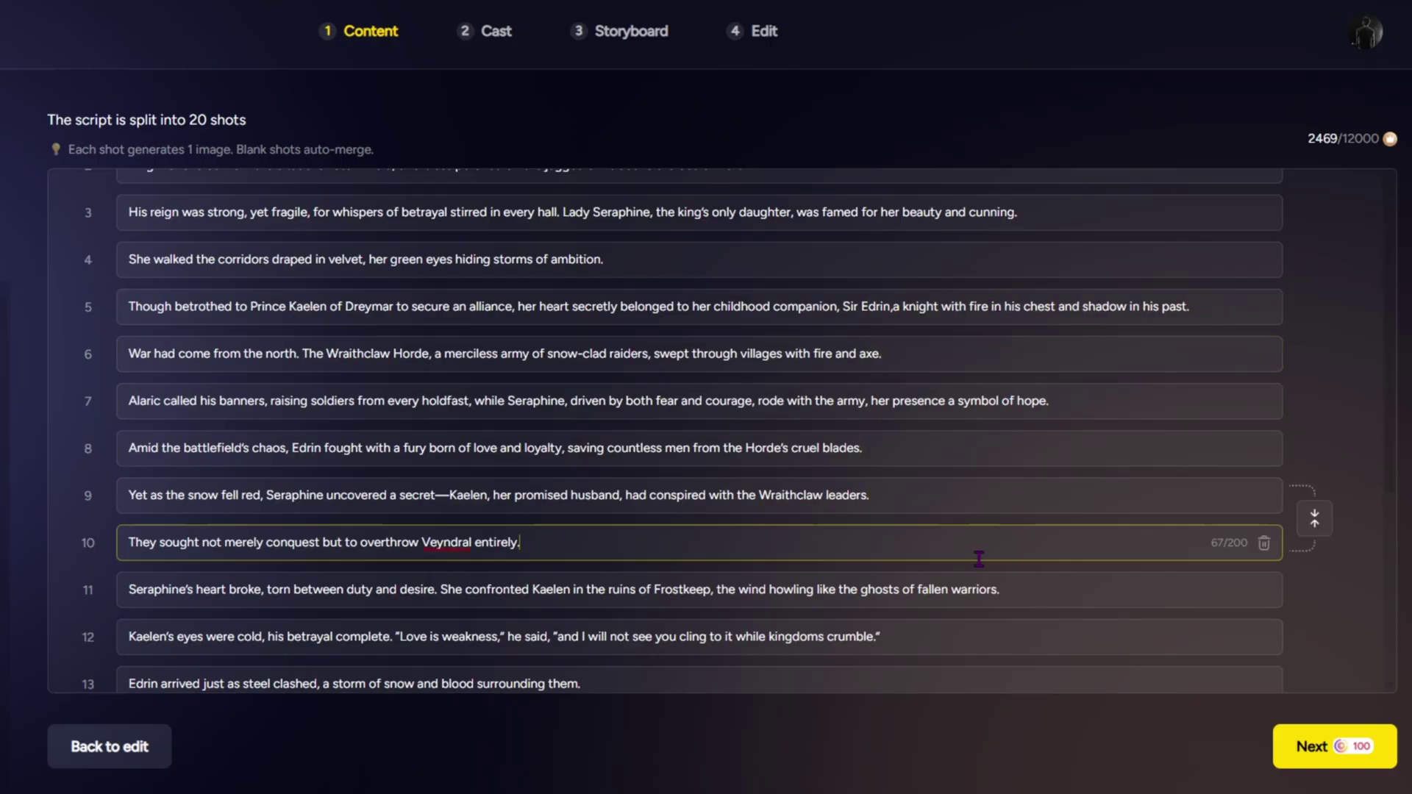
{"action": "scroll", "coordinate": [981, 556], "scroll_direction": "down", "scroll_amount": 2}
{"action": "scroll", "coordinate": [986, 533], "scroll_direction": "down", "scroll_amount": 2}
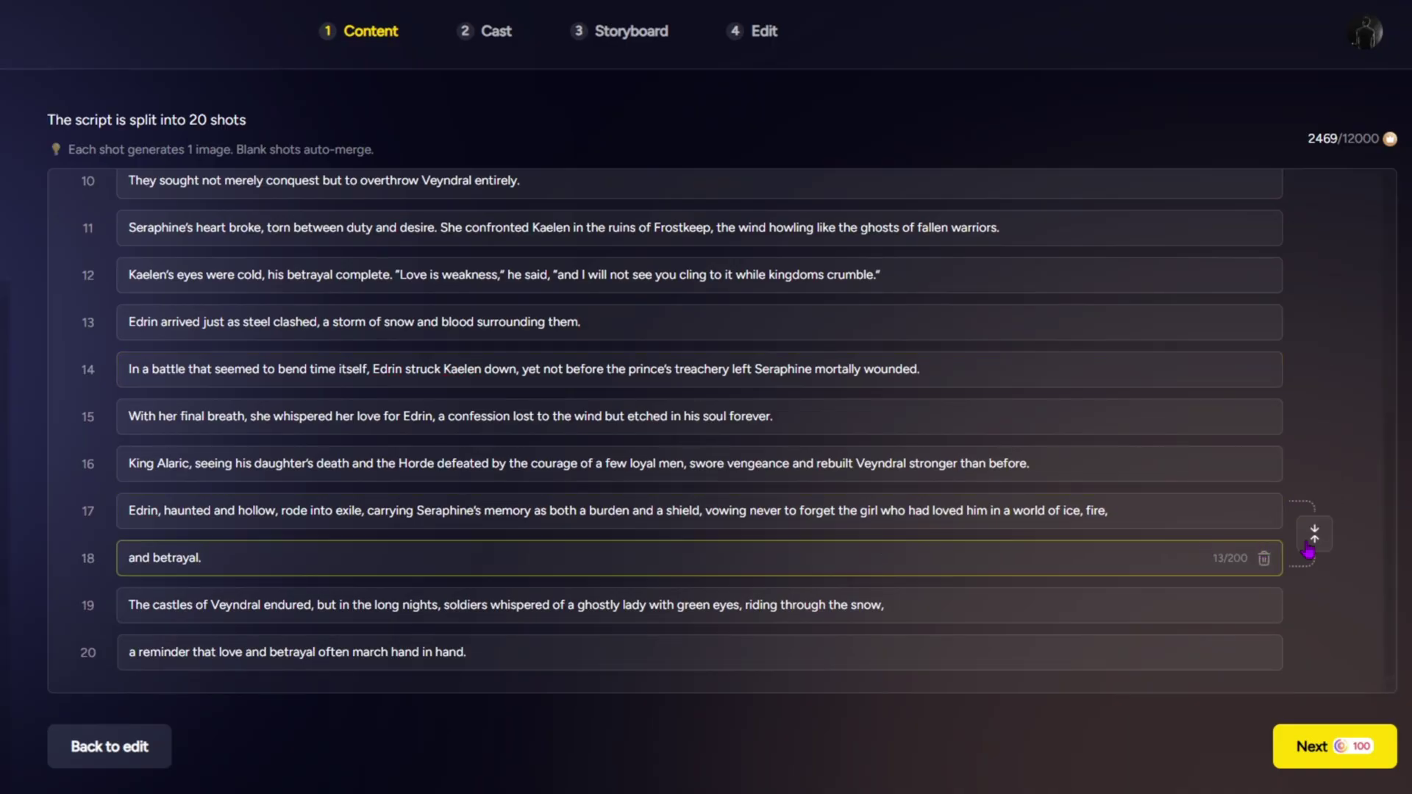
{"action": "left_click", "coordinate": [1315, 534]}
{"action": "left_click", "coordinate": [1155, 593]}
{"action": "left_click", "coordinate": [1314, 629]}
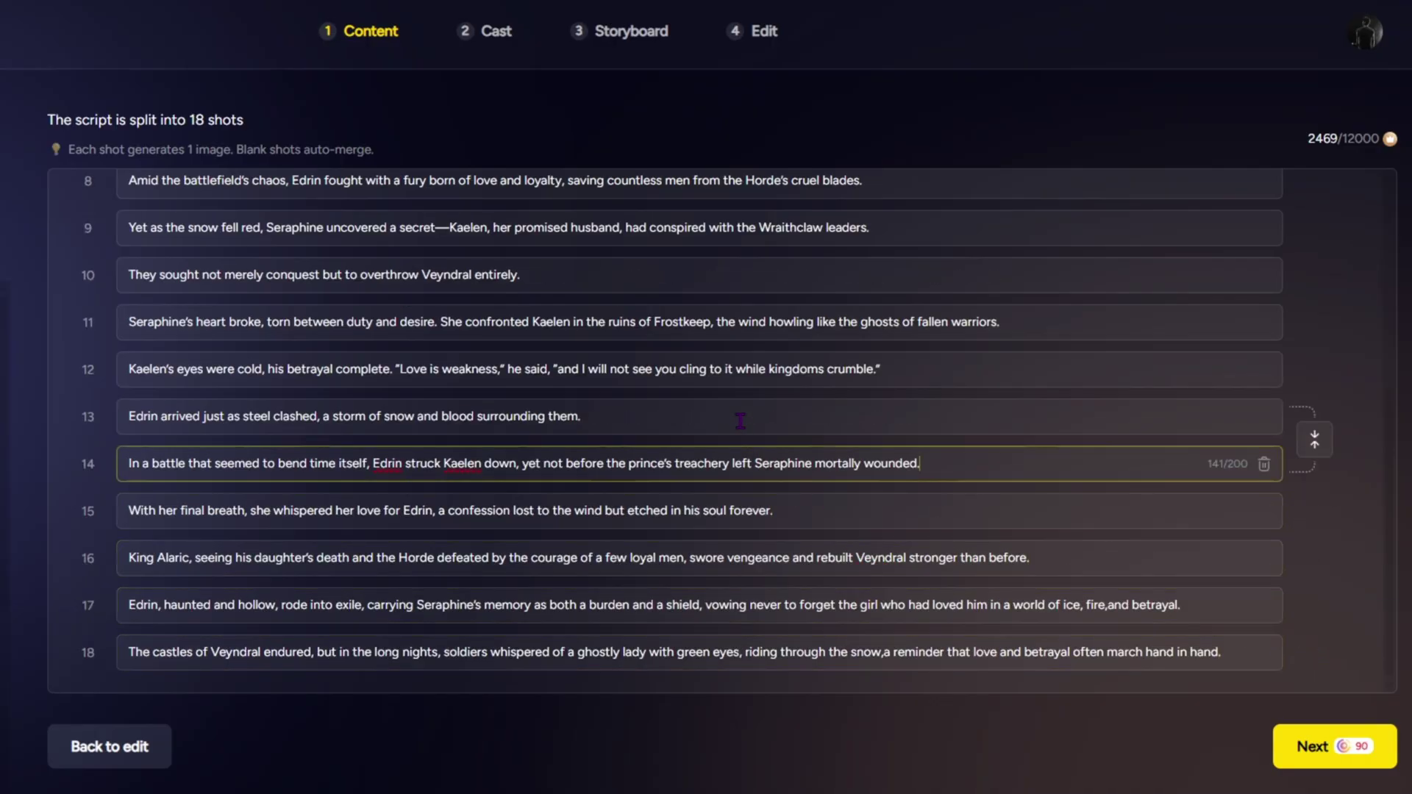
Check the merged shot list from end to end and proceed to the Cast stage
{"action": "scroll", "coordinate": [742, 404], "scroll_direction": "up", "scroll_amount": 4}
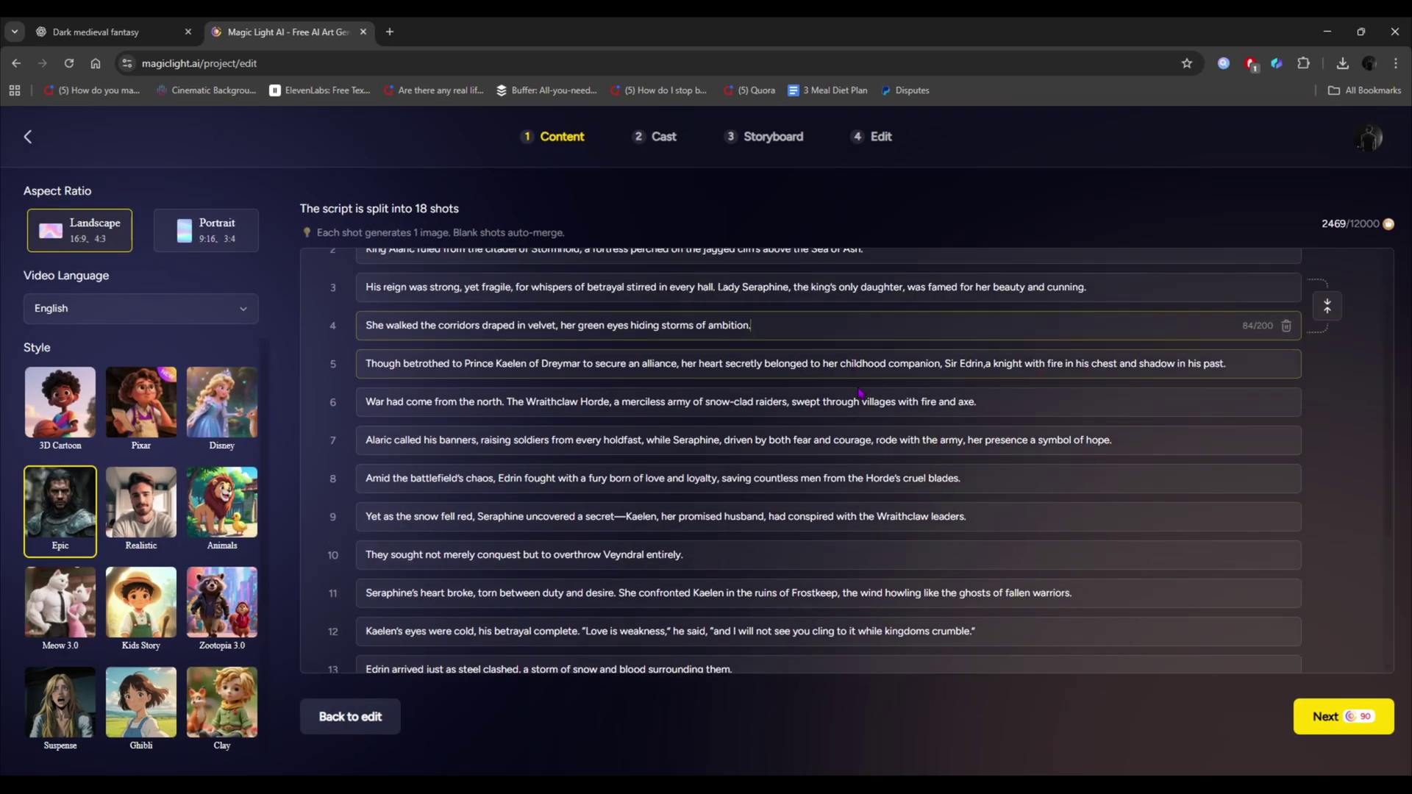
{"action": "scroll", "coordinate": [644, 382], "scroll_direction": "down", "scroll_amount": 4}
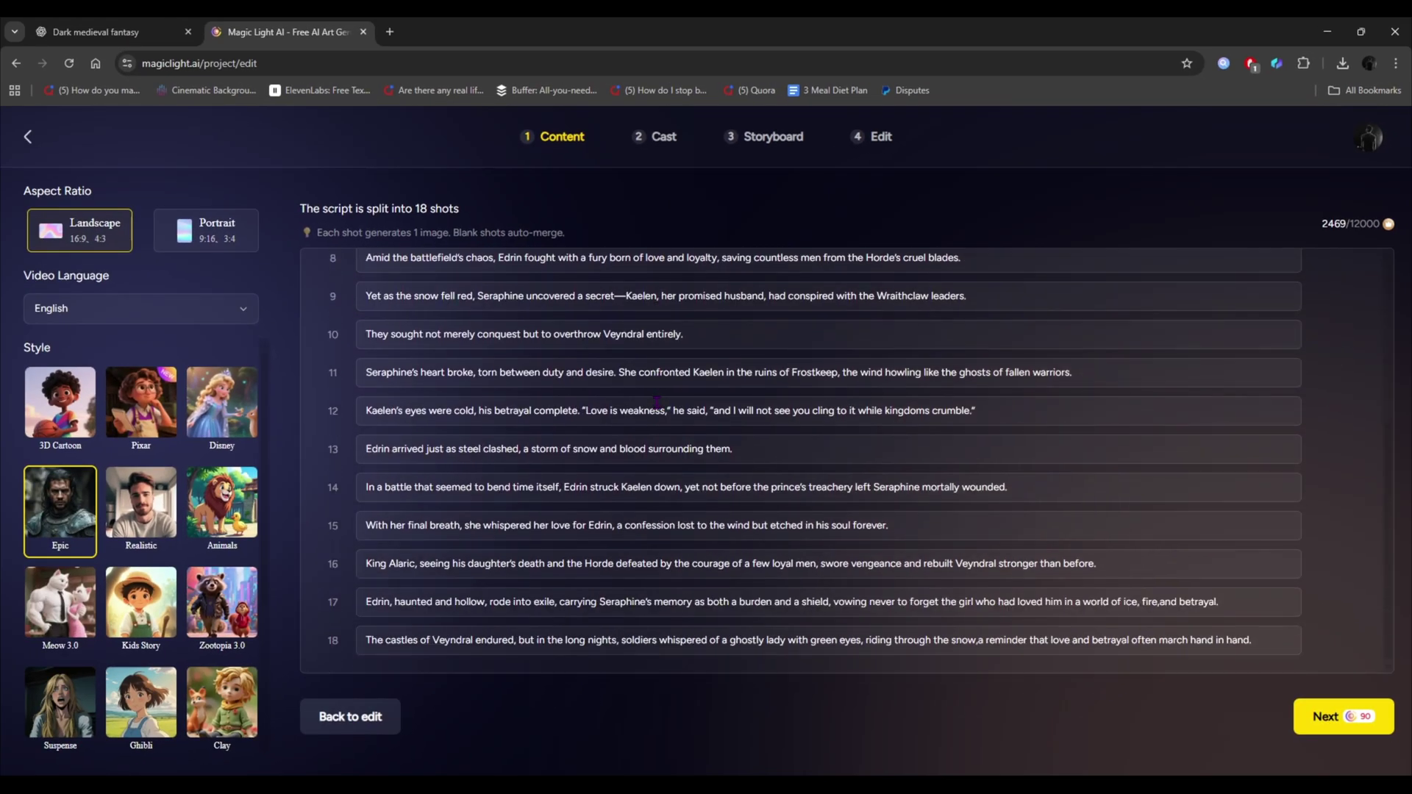
{"action": "scroll", "coordinate": [639, 409], "scroll_direction": "up", "scroll_amount": 3}
{"action": "scroll", "coordinate": [640, 409], "scroll_direction": "up", "scroll_amount": 2}
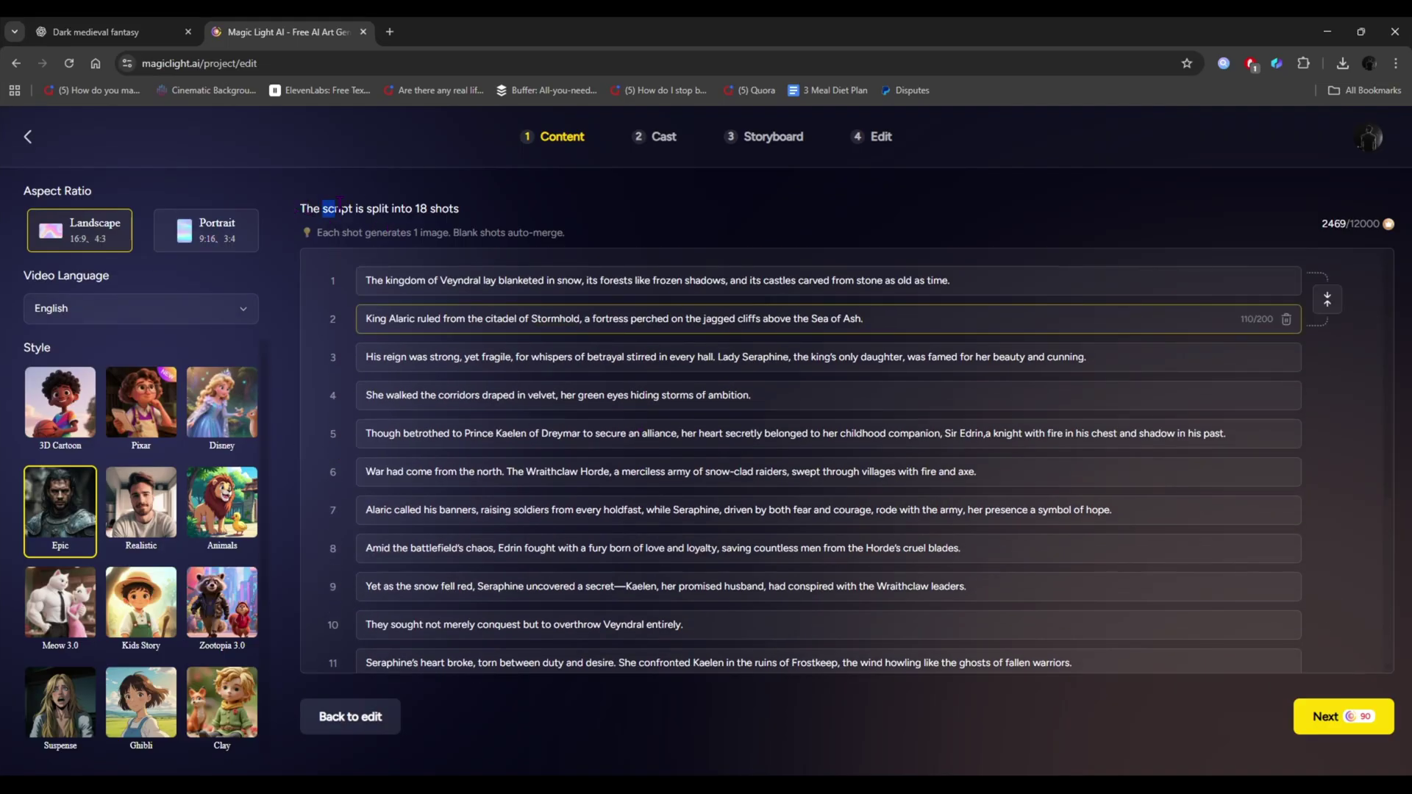
{"action": "left_click_drag", "start_coordinate": [344, 203], "coordinate": [488, 211]}
{"action": "left_click", "coordinate": [462, 281]}
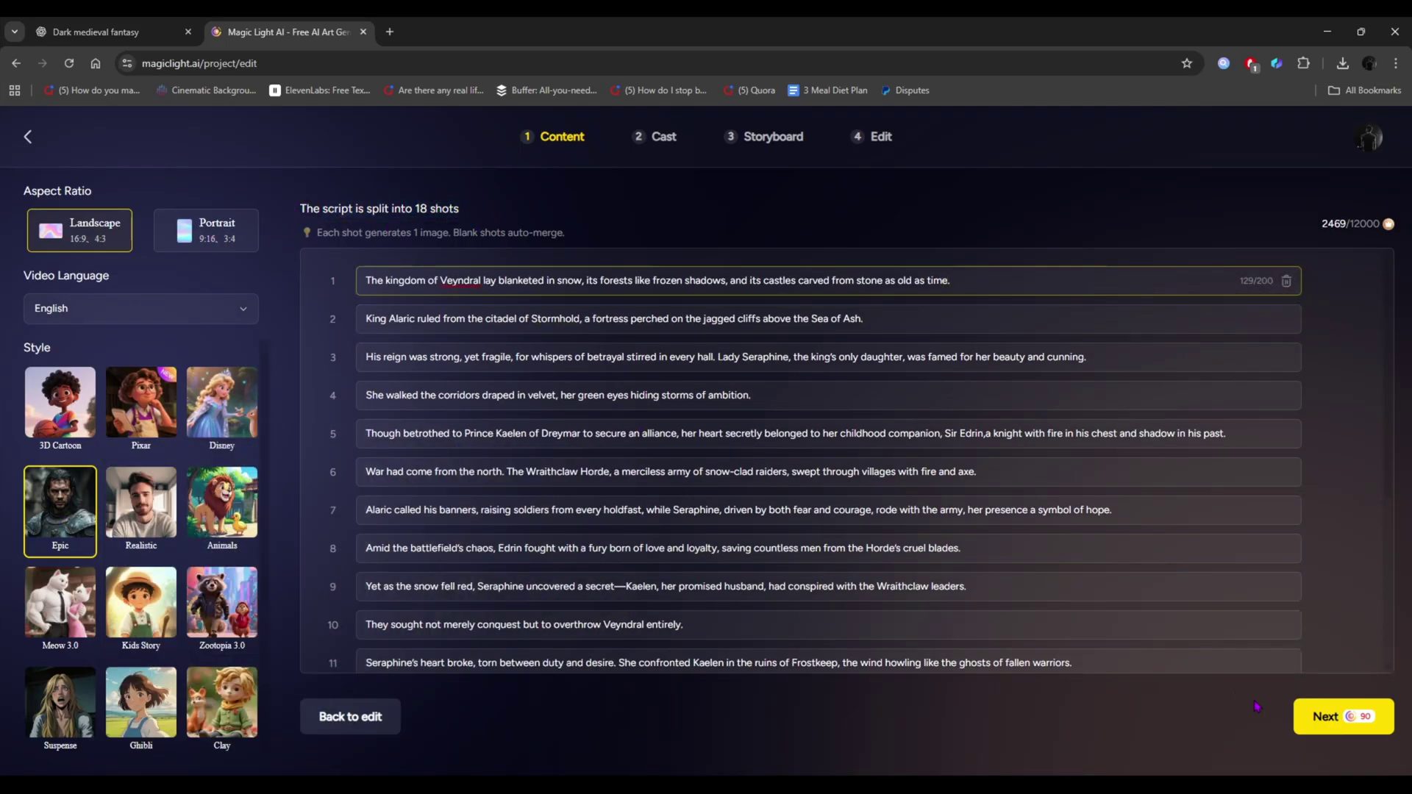
{"action": "left_click", "coordinate": [1322, 719]}
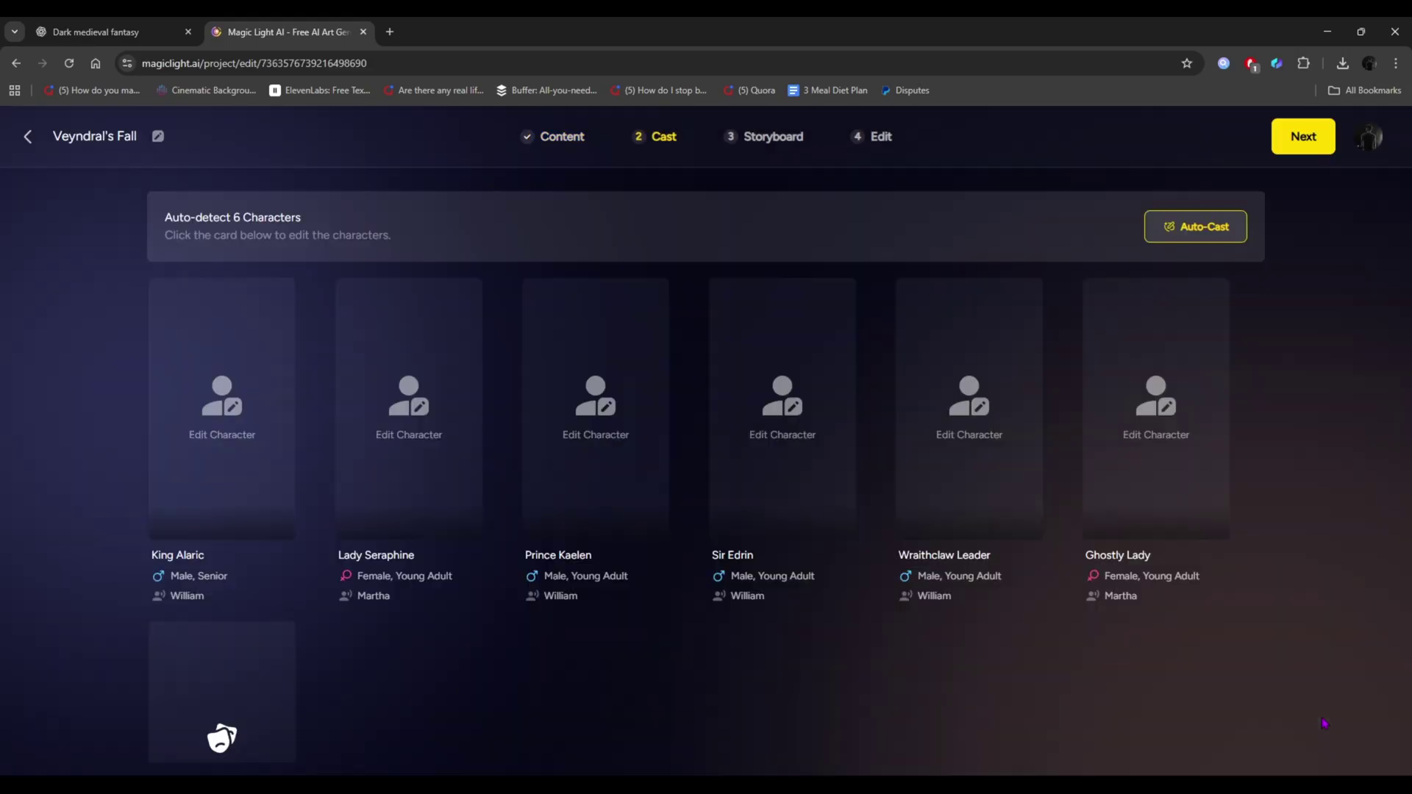
Look over the auto-detected characters and open King Alaric's card for editing
{"action": "scroll", "coordinate": [891, 622], "scroll_direction": "down", "scroll_amount": 2}
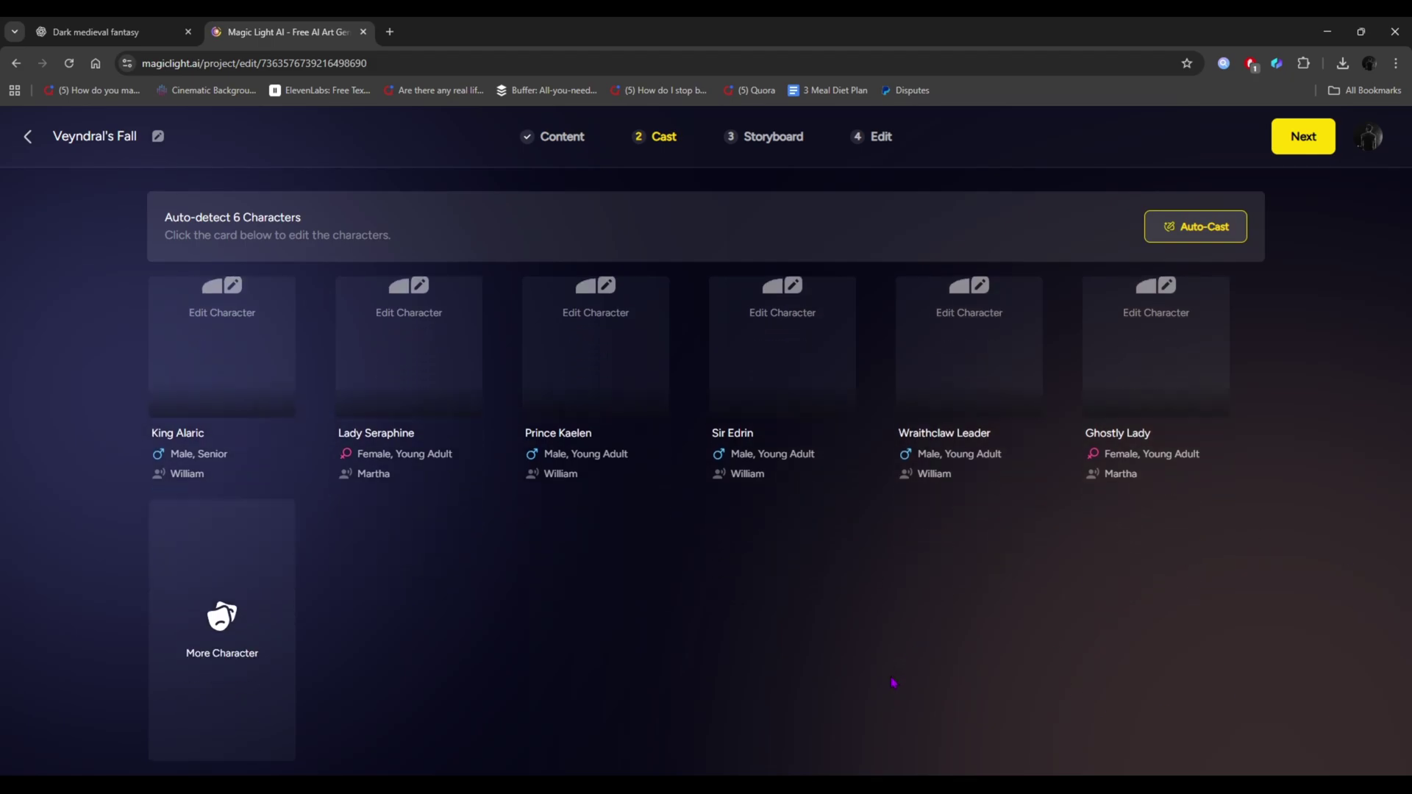
{"action": "scroll", "coordinate": [353, 456], "scroll_direction": "up", "scroll_amount": 2}
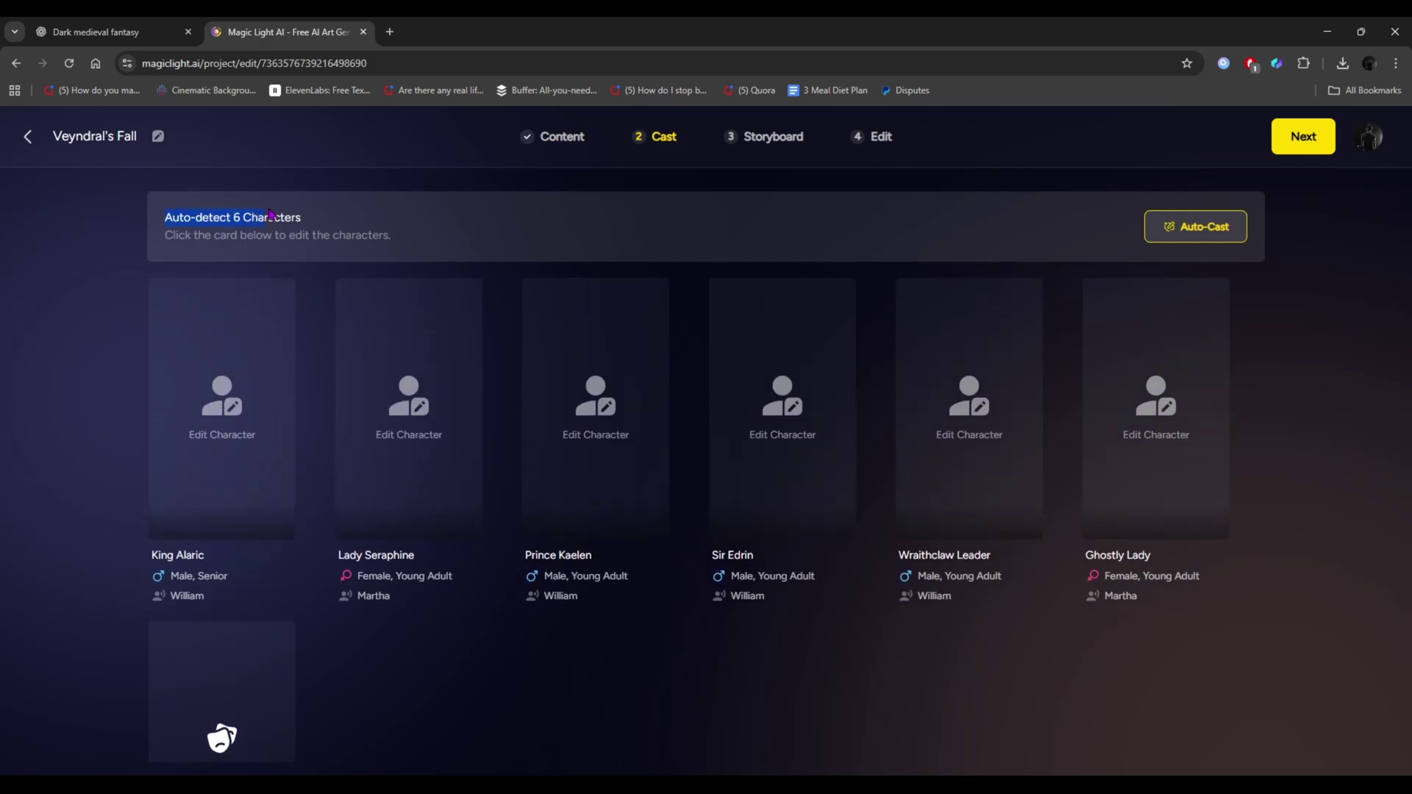
{"action": "left_click", "coordinate": [475, 252]}
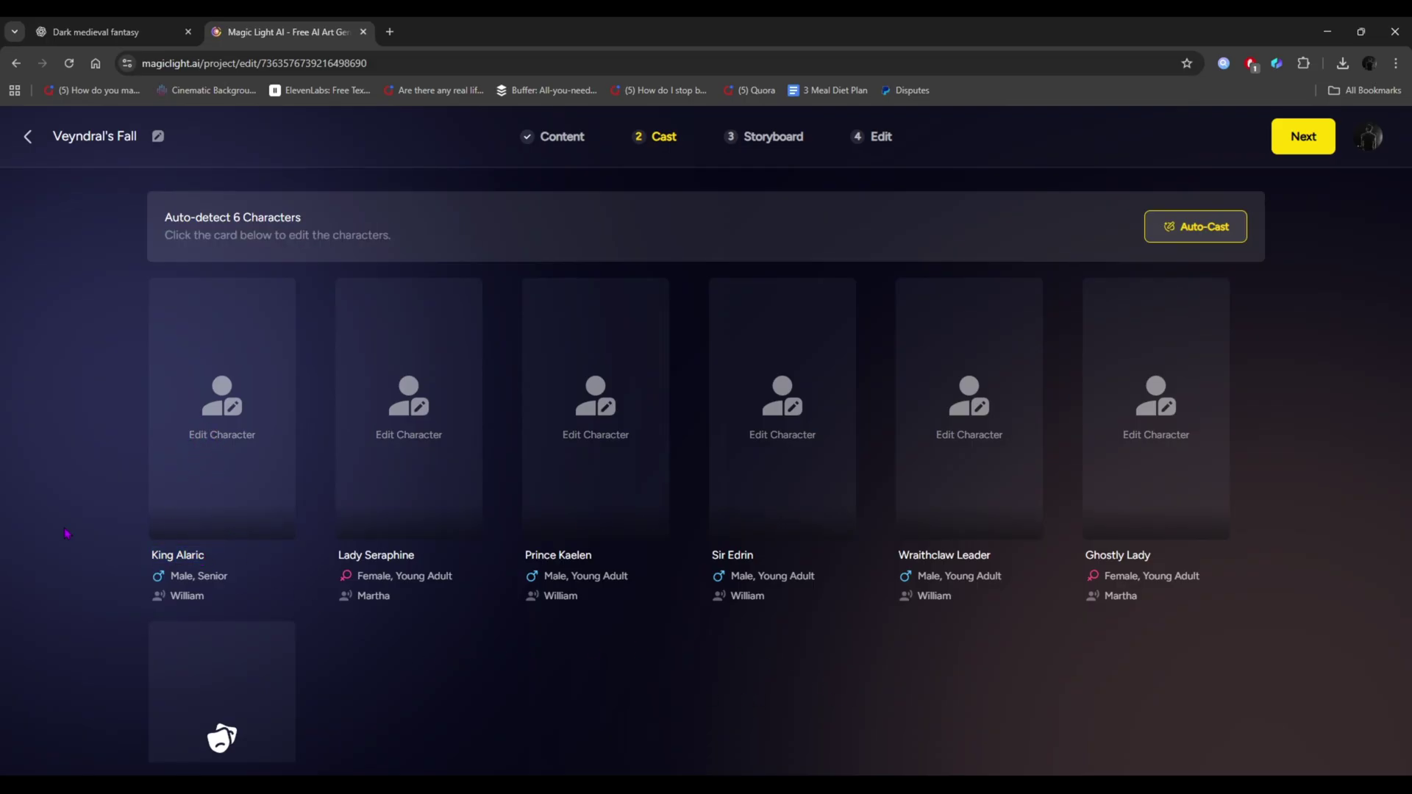
{"action": "left_click", "coordinate": [215, 413]}
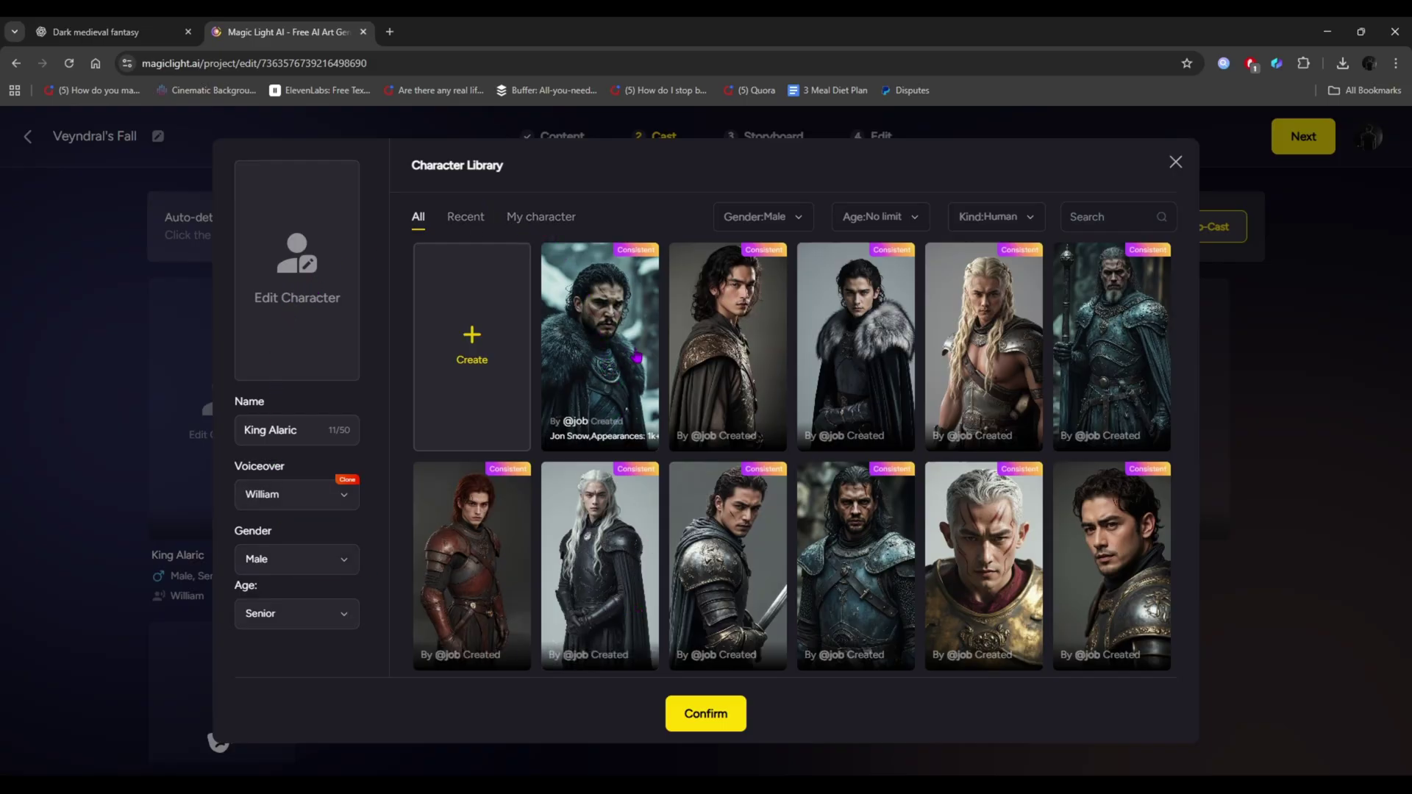
Look at the Create Character form for King Alaric and its prompt options, and close it without generating
{"action": "left_click", "coordinate": [470, 342]}
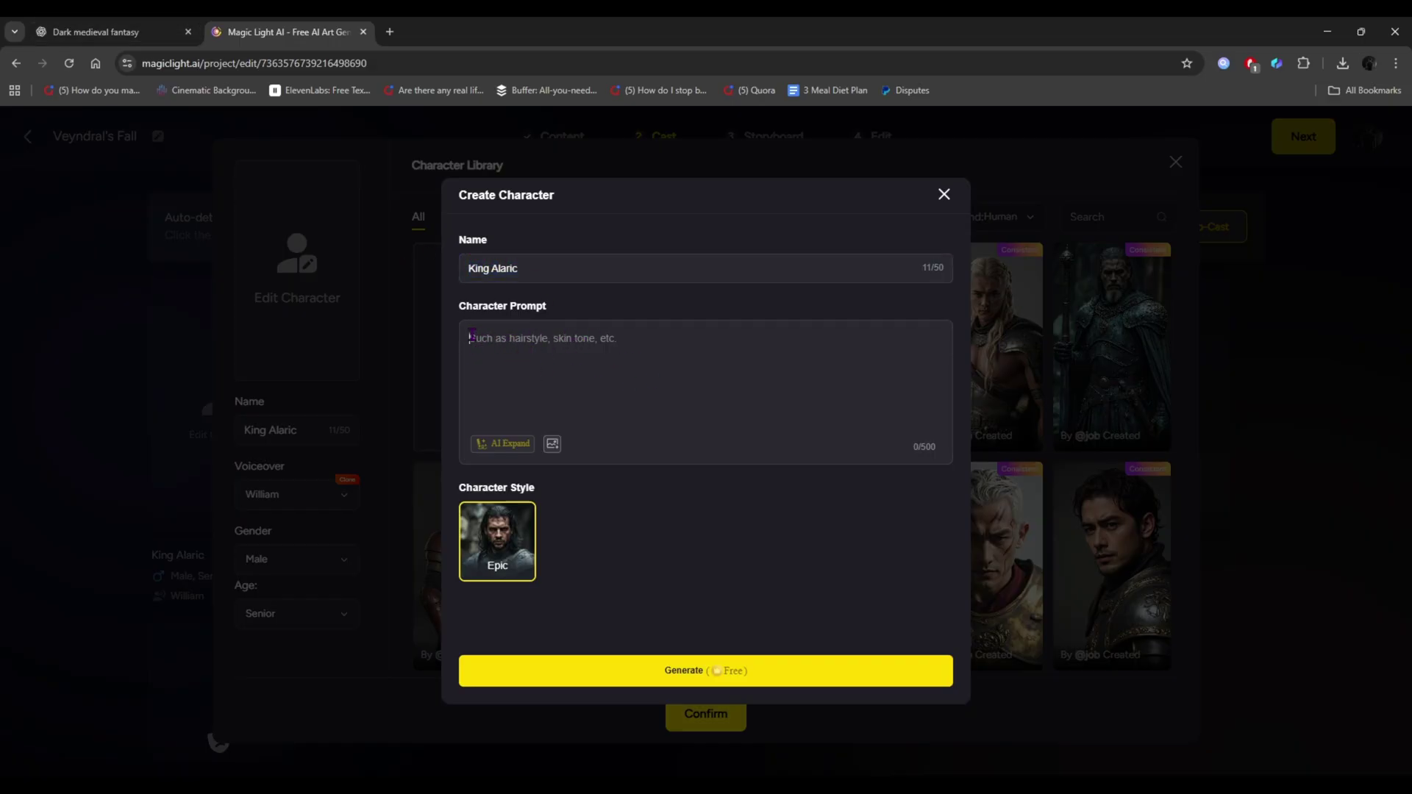
{"action": "left_click", "coordinate": [556, 450]}
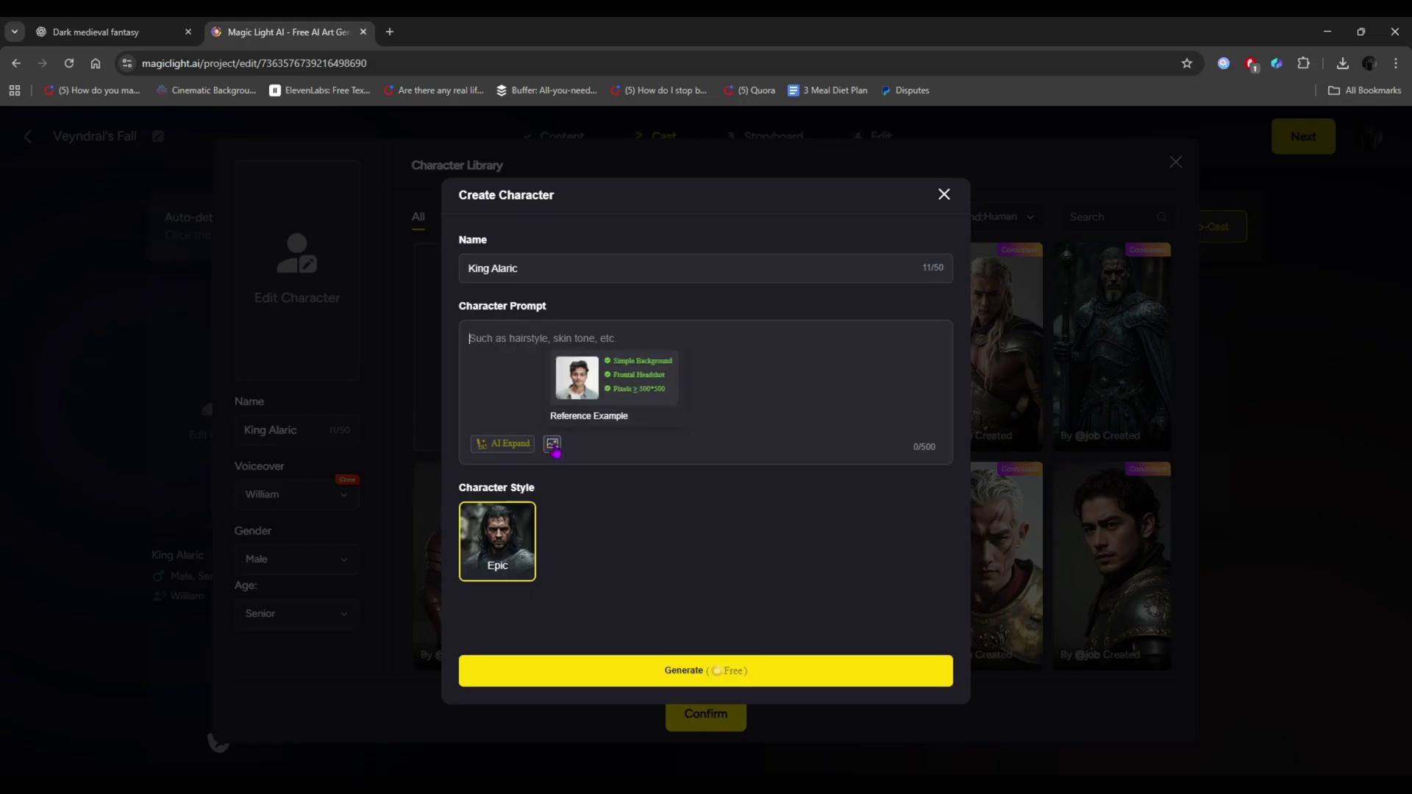
{"action": "left_click", "coordinate": [944, 195]}
Cast the grey-bearded armoured warrior holding a staff from the Character Library as King Alaric
{"action": "mouse_move", "coordinate": [787, 221]}
{"action": "scroll", "coordinate": [927, 560], "scroll_direction": "down", "scroll_amount": 10}
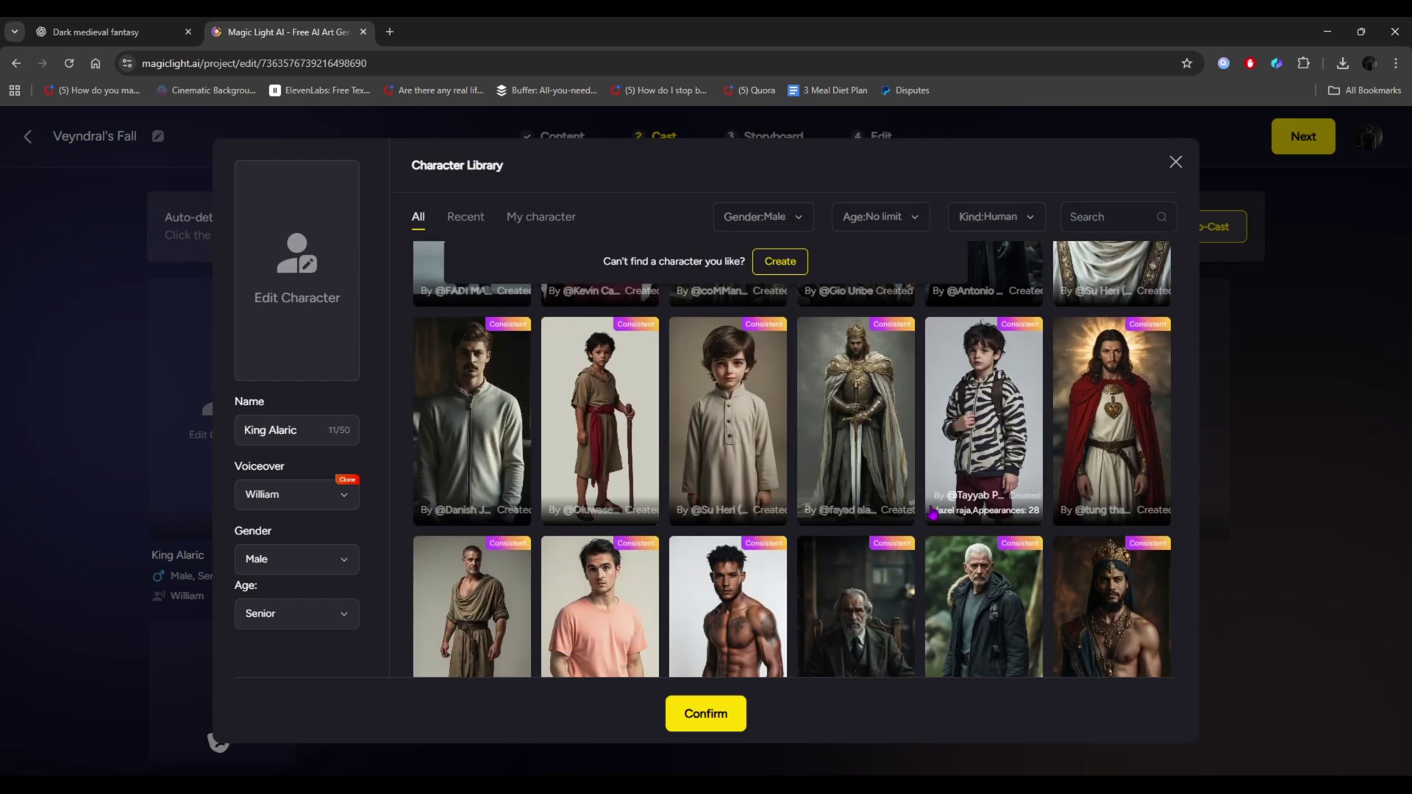
{"action": "scroll", "coordinate": [933, 515], "scroll_direction": "up", "scroll_amount": 10}
{"action": "left_click", "coordinate": [1116, 331]}
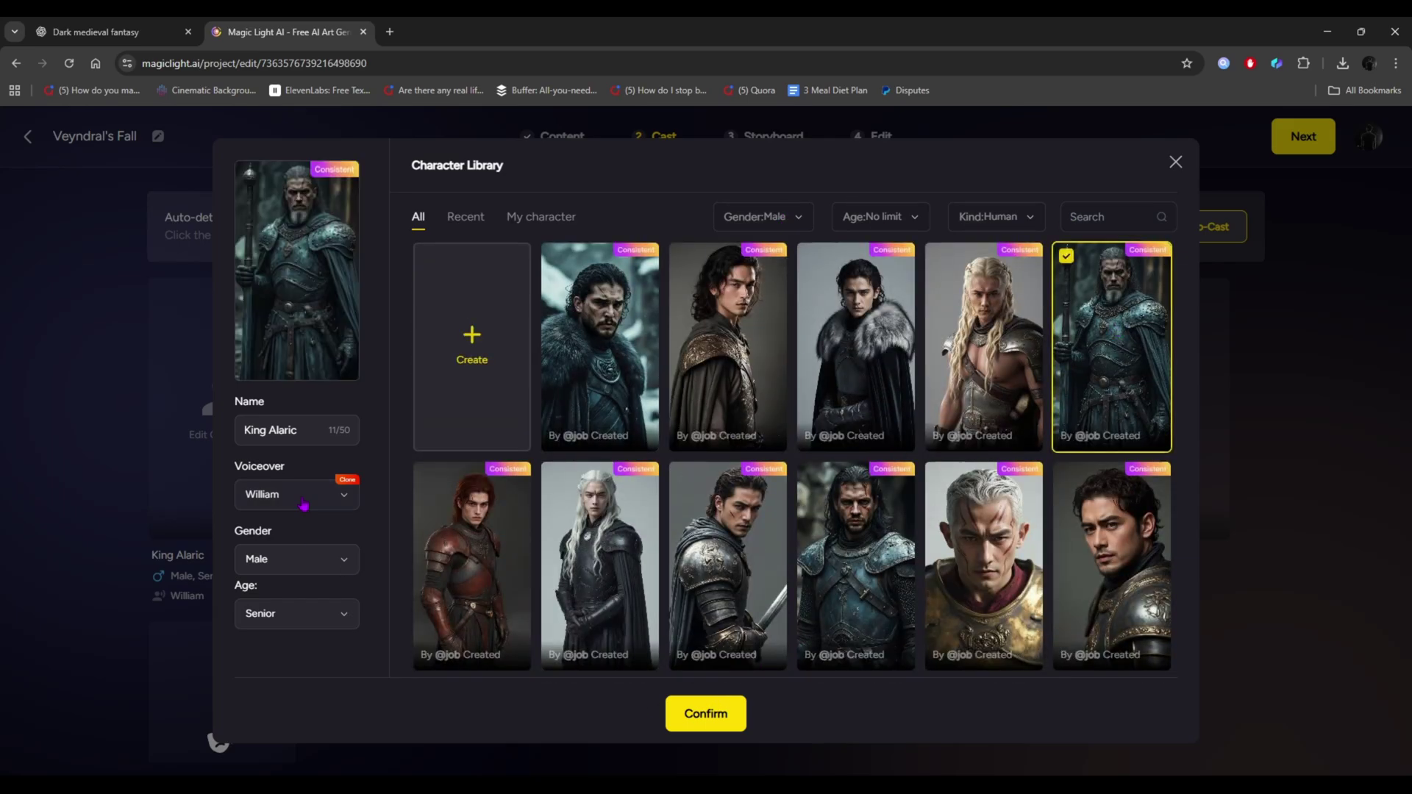
{"action": "left_click", "coordinate": [676, 715]}
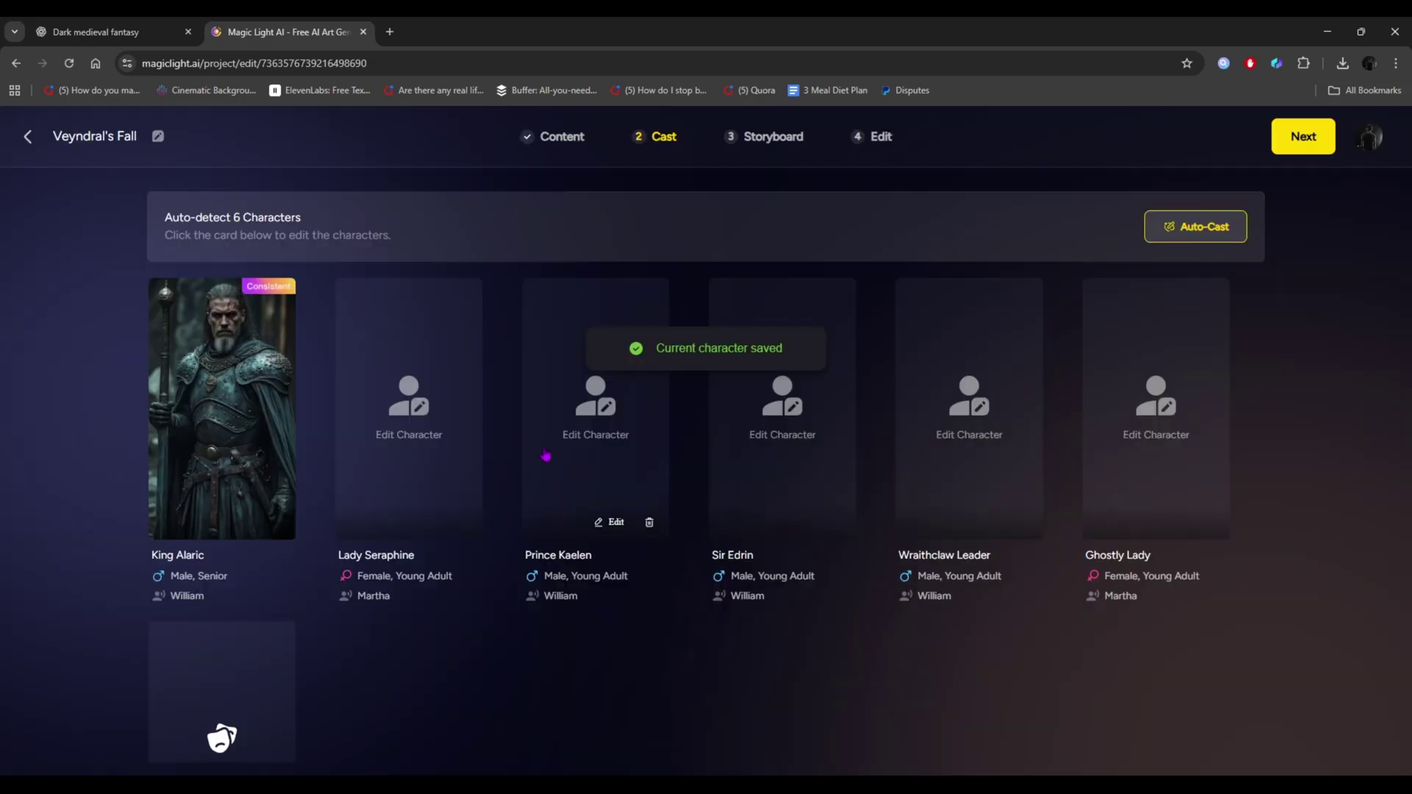
Browse the female characters in the library and cast the long-haired blonde Daenerys portrait as Lady Seraphine
{"action": "left_click", "coordinate": [411, 445]}
{"action": "scroll", "coordinate": [768, 463], "scroll_direction": "down", "scroll_amount": 10}
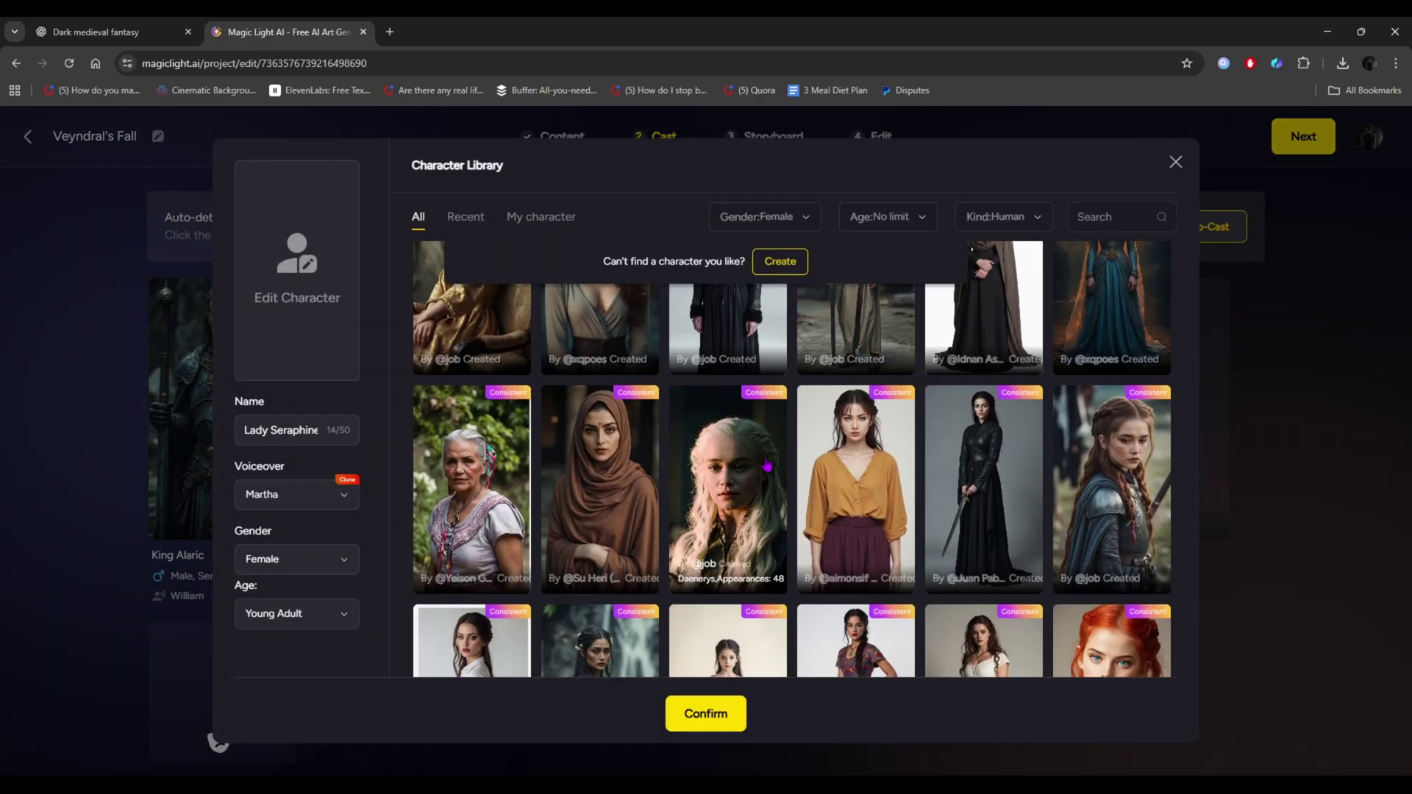
{"action": "scroll", "coordinate": [695, 479], "scroll_direction": "down", "scroll_amount": 10}
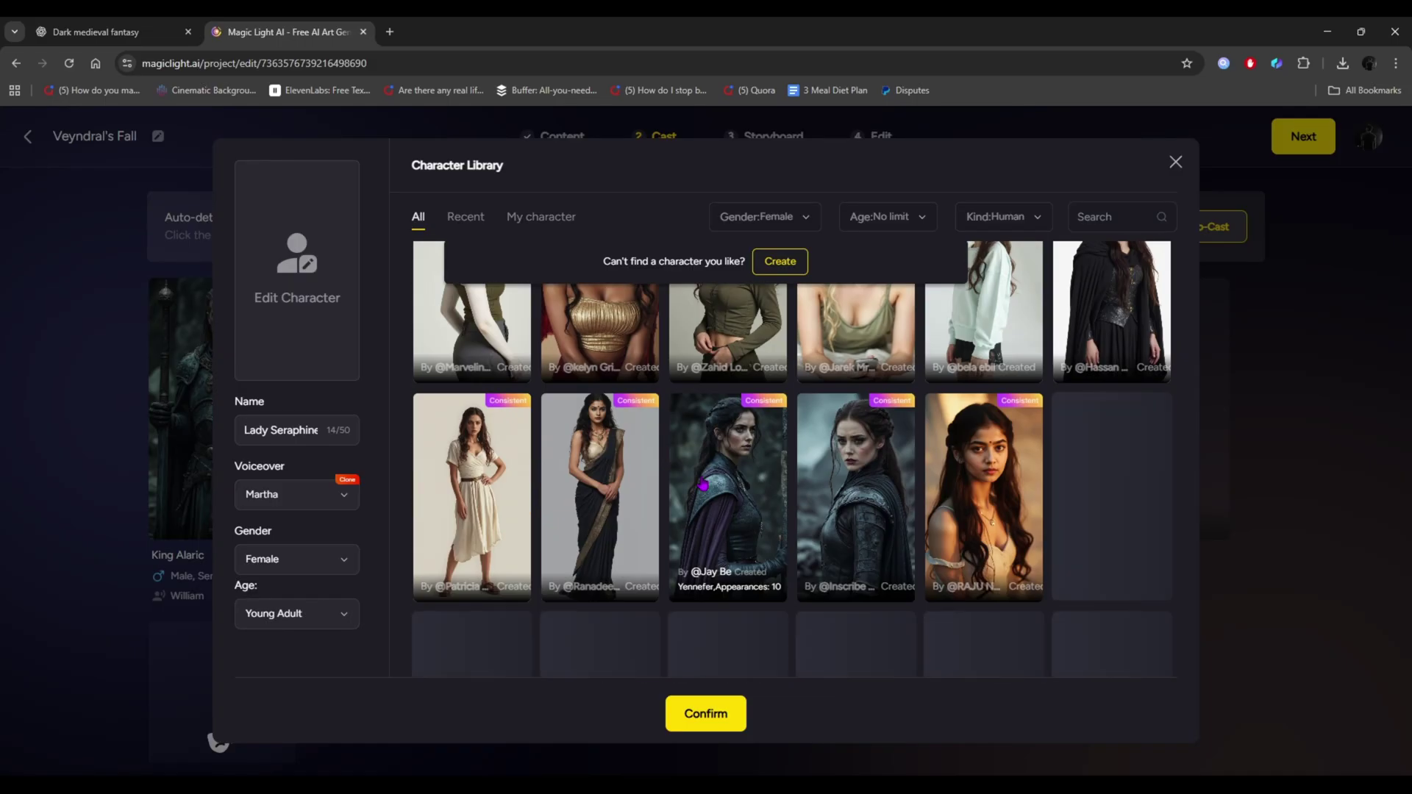
{"action": "scroll", "coordinate": [702, 483], "scroll_direction": "down", "scroll_amount": 6}
{"action": "scroll", "coordinate": [702, 484], "scroll_direction": "up", "scroll_amount": 20}
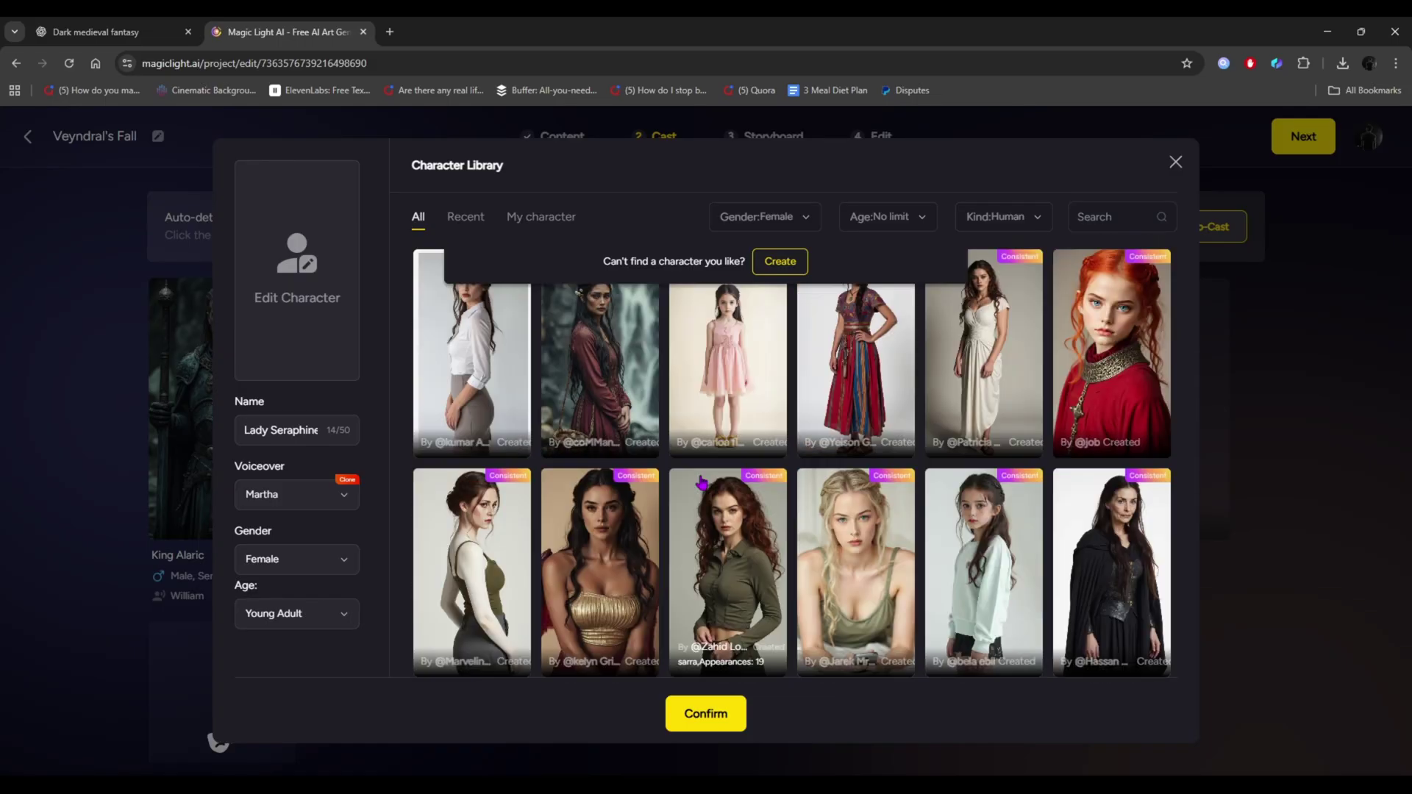
{"action": "scroll", "coordinate": [701, 481], "scroll_direction": "down", "scroll_amount": 10}
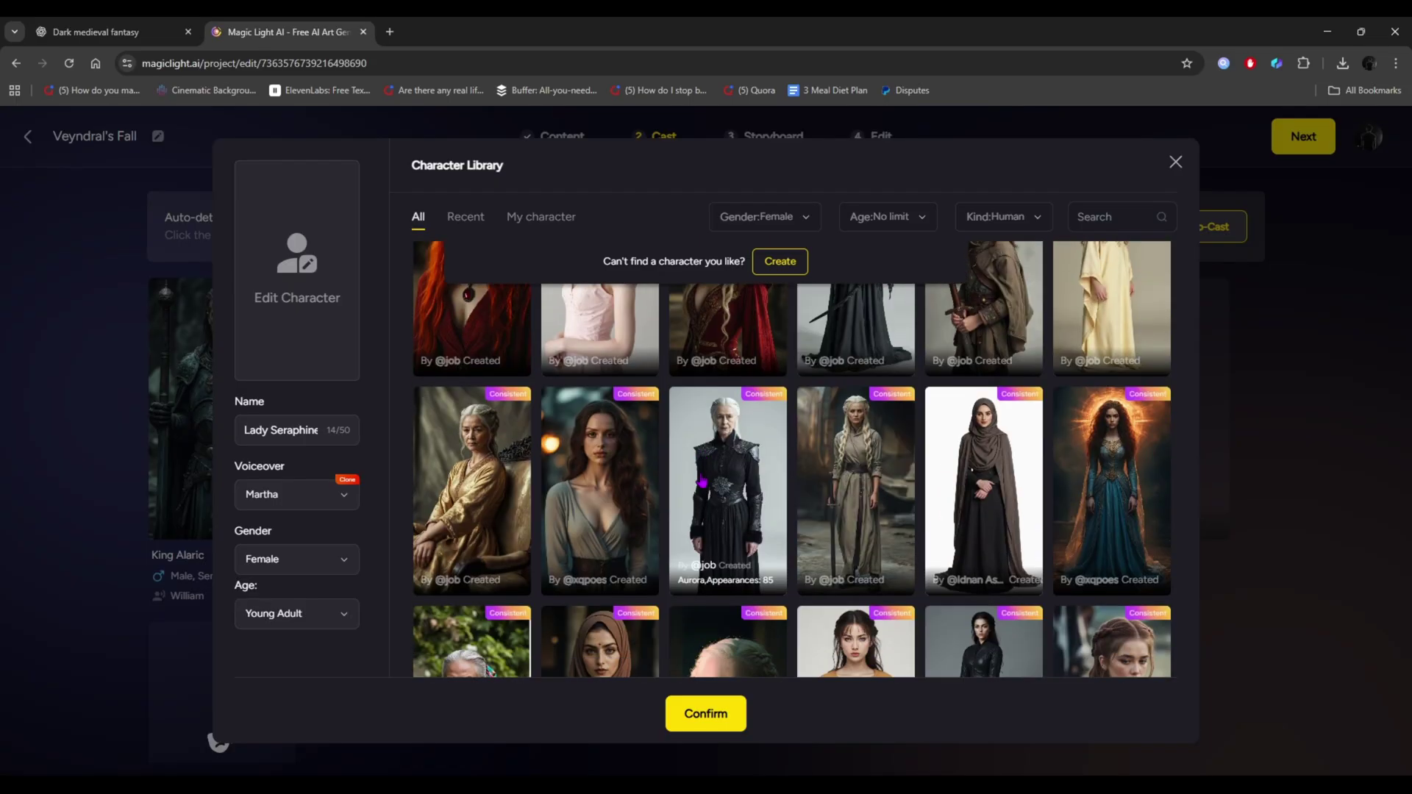
{"action": "left_click", "coordinate": [761, 537]}
{"action": "left_click", "coordinate": [709, 713]}
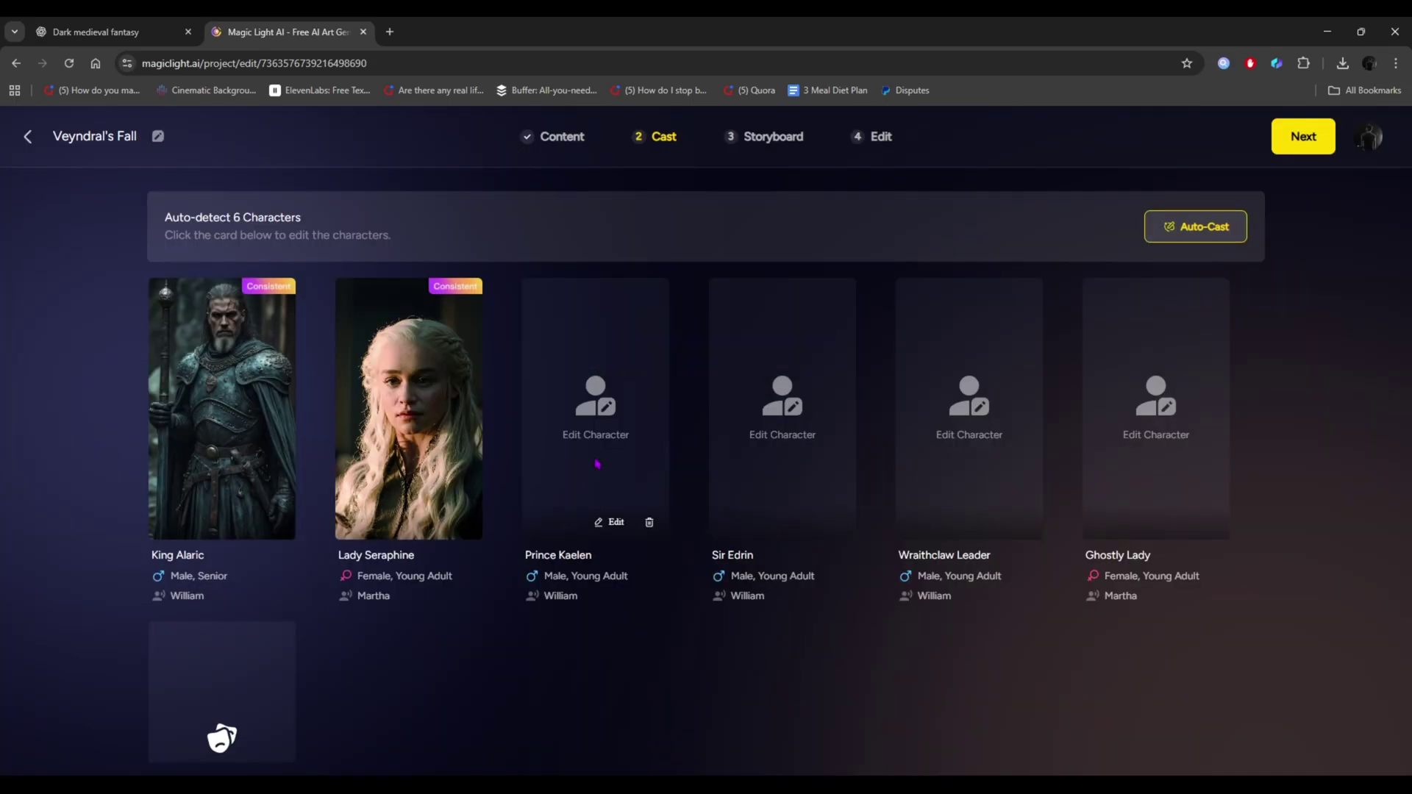
Cast the fur-cloaked Jon Snow character as Prince Kaelen and the sword-bearing Orion character as Sir Edrin
{"action": "left_click", "coordinate": [596, 464]}
{"action": "left_click", "coordinate": [599, 346]}
{"action": "left_click", "coordinate": [706, 713]}
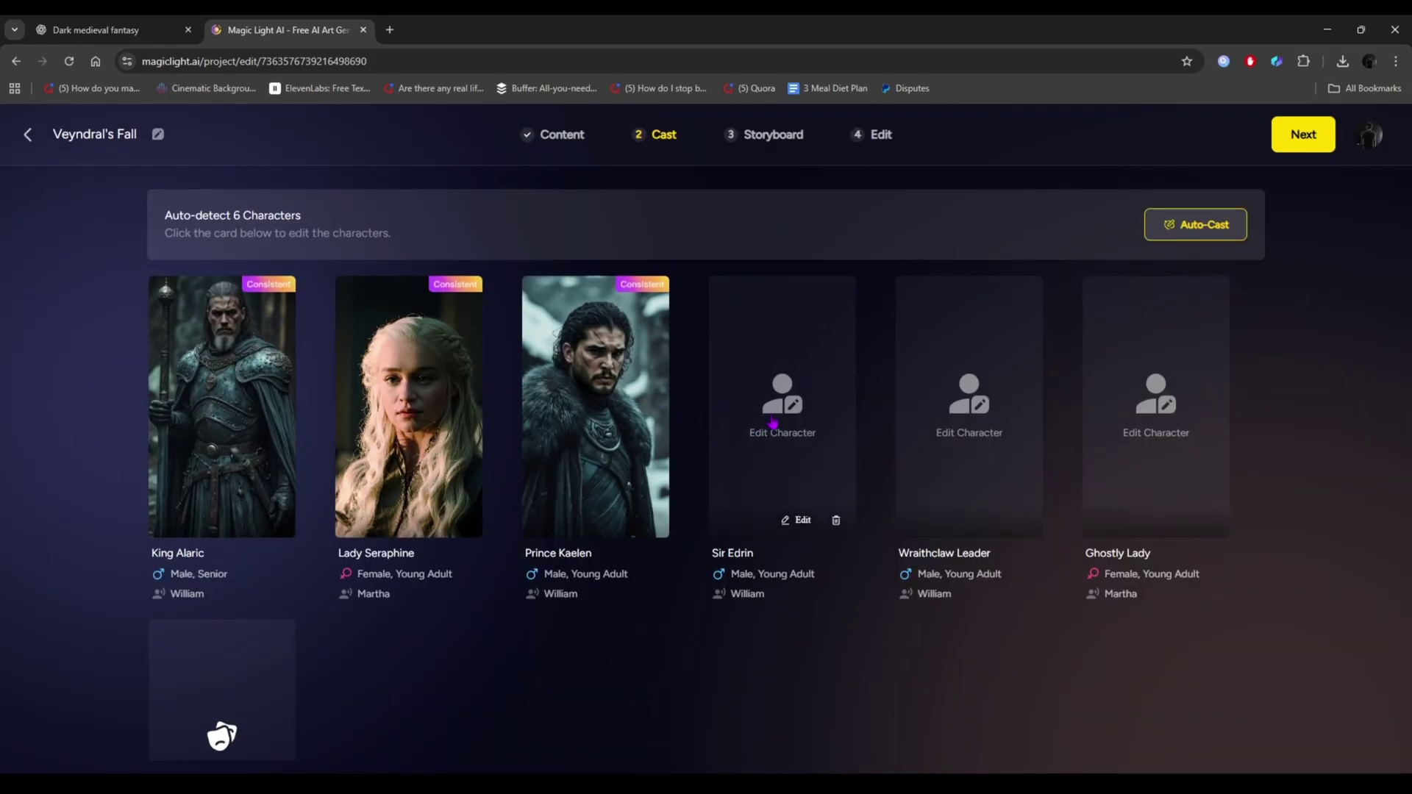
{"action": "left_click", "coordinate": [781, 471]}
{"action": "left_click", "coordinate": [736, 529]}
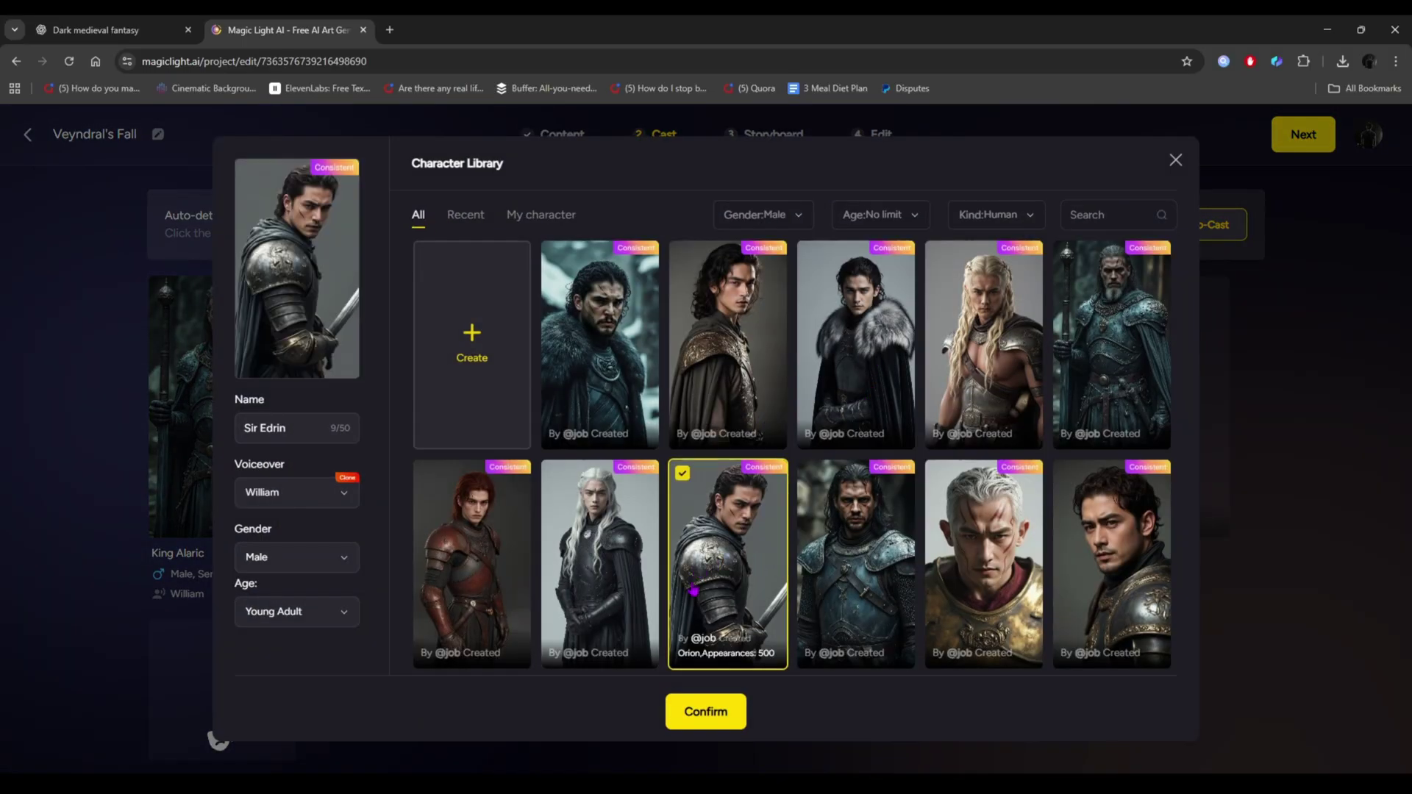
{"action": "left_click", "coordinate": [706, 711]}
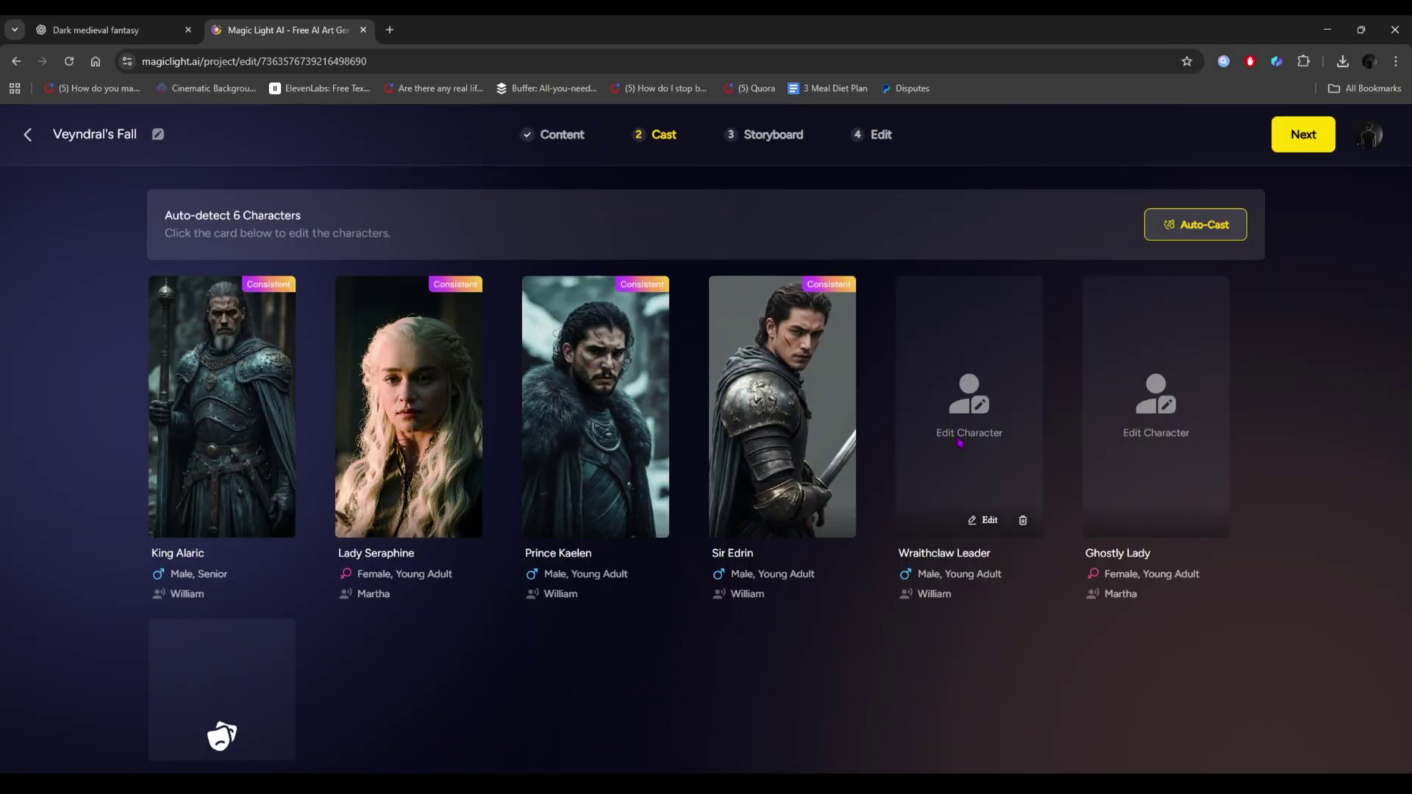
Cast the scarred, white-haired man in golden armour as the Wraithclaw Leader
{"action": "left_click", "coordinate": [960, 442]}
{"action": "left_click", "coordinate": [990, 552]}
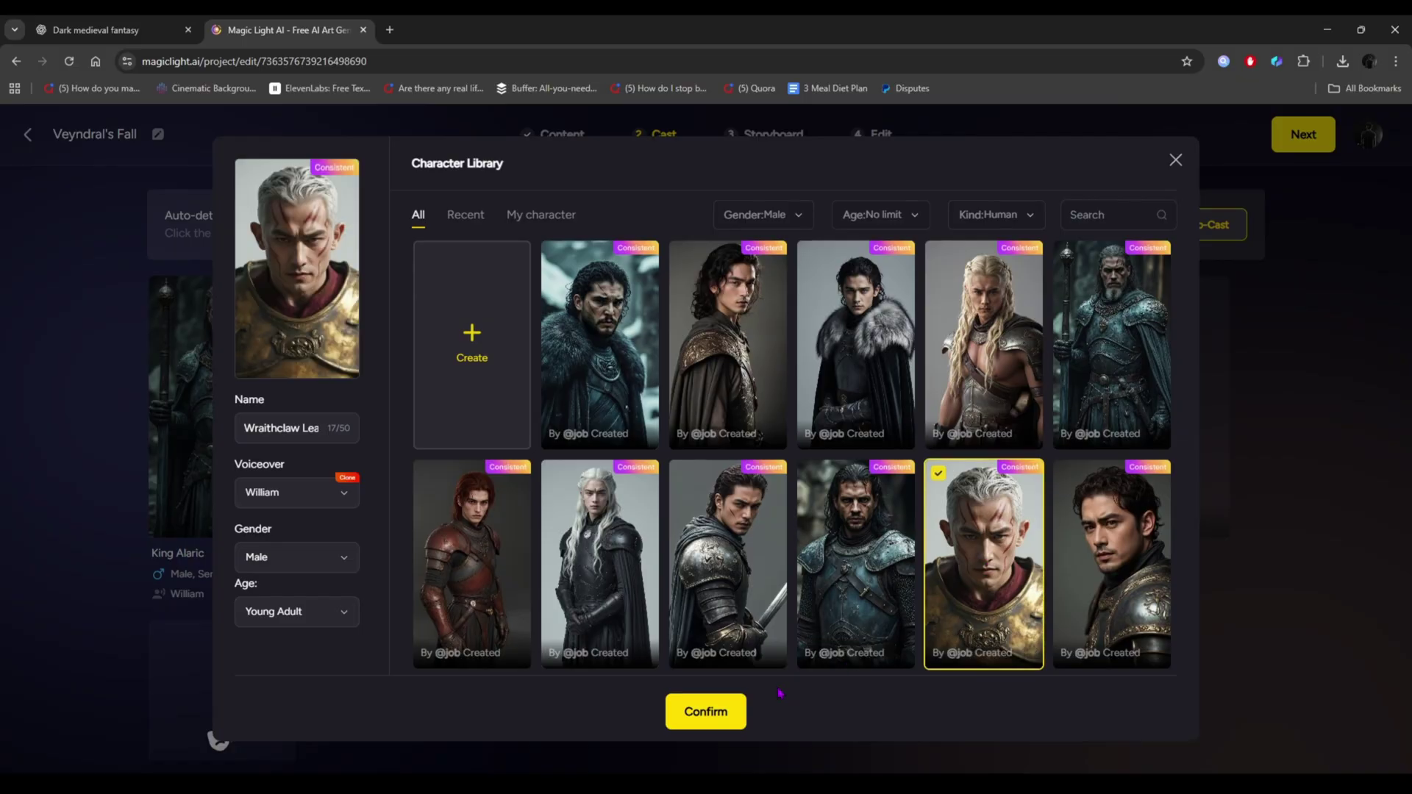
{"action": "left_click", "coordinate": [724, 711]}
Browse the female characters and cast the dark-haired woman in the grey dress with a brown belt as Ghostly Lady
{"action": "left_click", "coordinate": [1157, 460]}
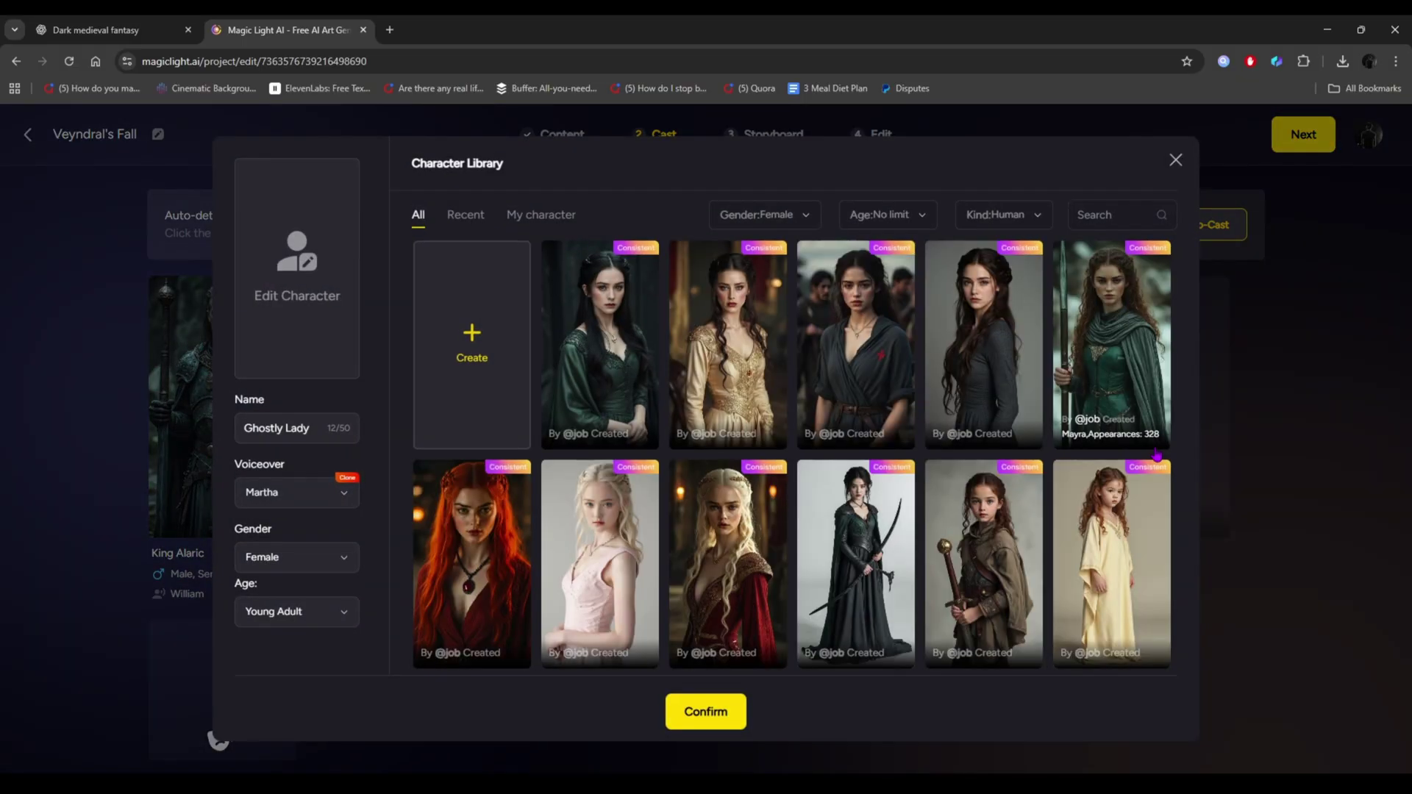
{"action": "scroll", "coordinate": [1157, 453], "scroll_direction": "down", "scroll_amount": 4}
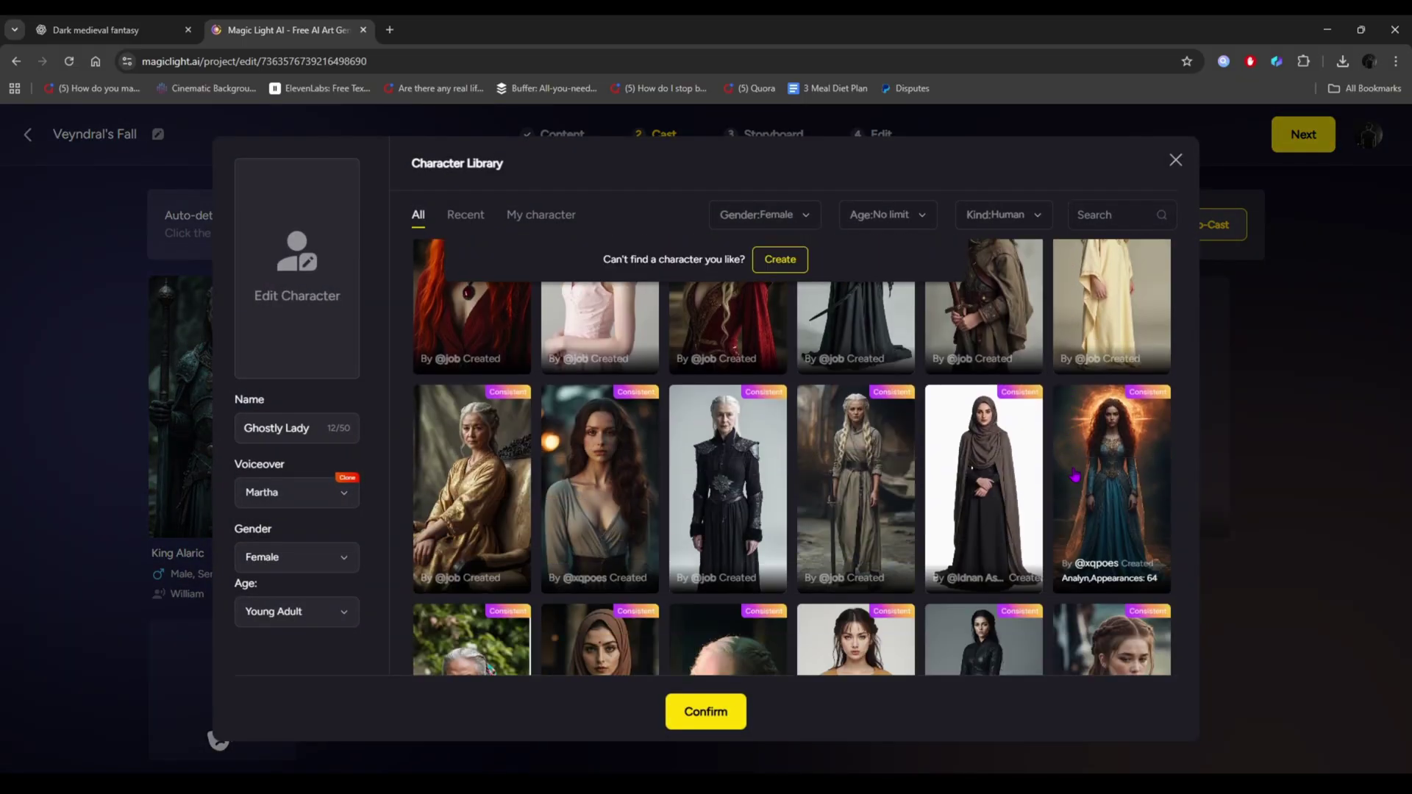
{"action": "scroll", "coordinate": [1075, 475], "scroll_direction": "down", "scroll_amount": 1}
{"action": "scroll", "coordinate": [810, 501], "scroll_direction": "up", "scroll_amount": 1}
{"action": "left_click", "coordinate": [621, 530]}
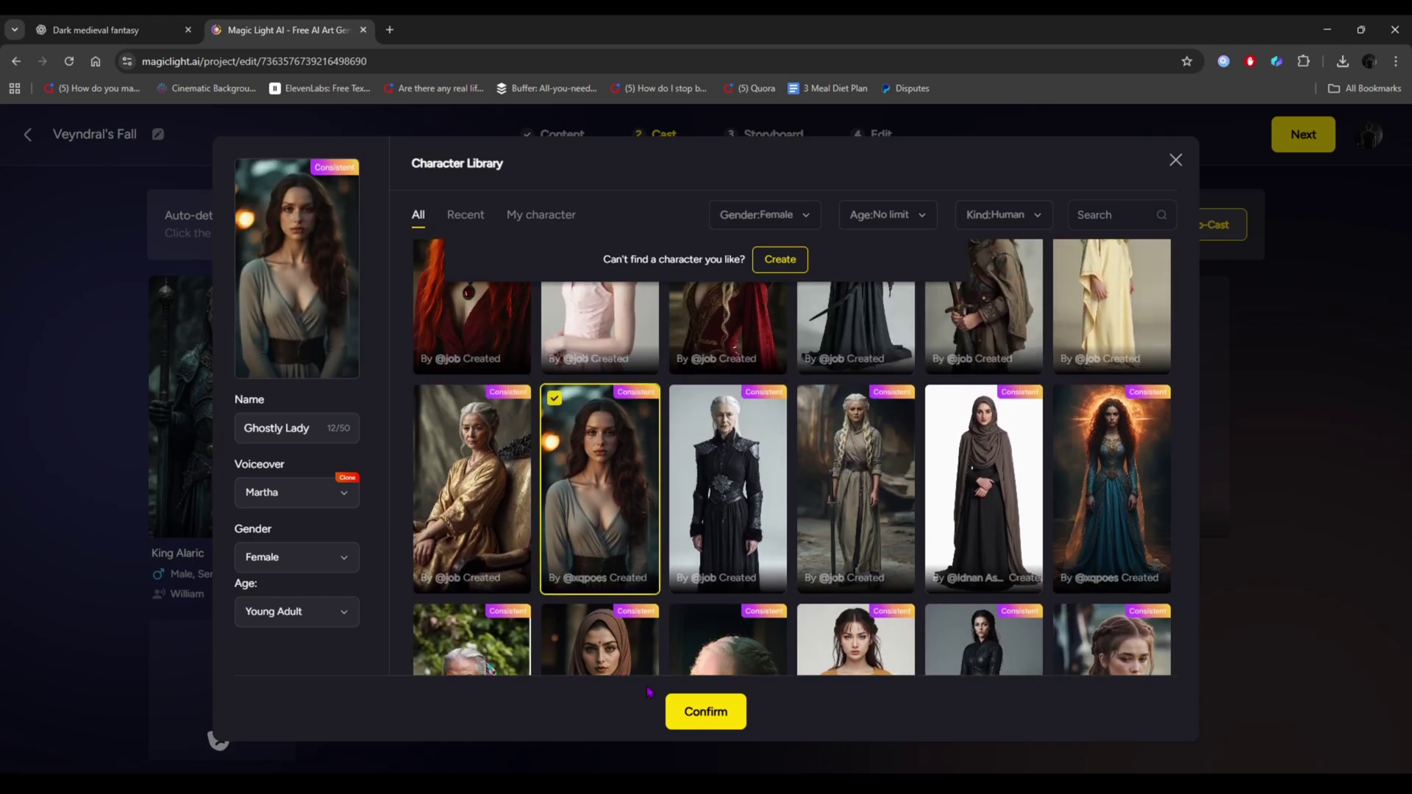
{"action": "left_click", "coordinate": [693, 721]}
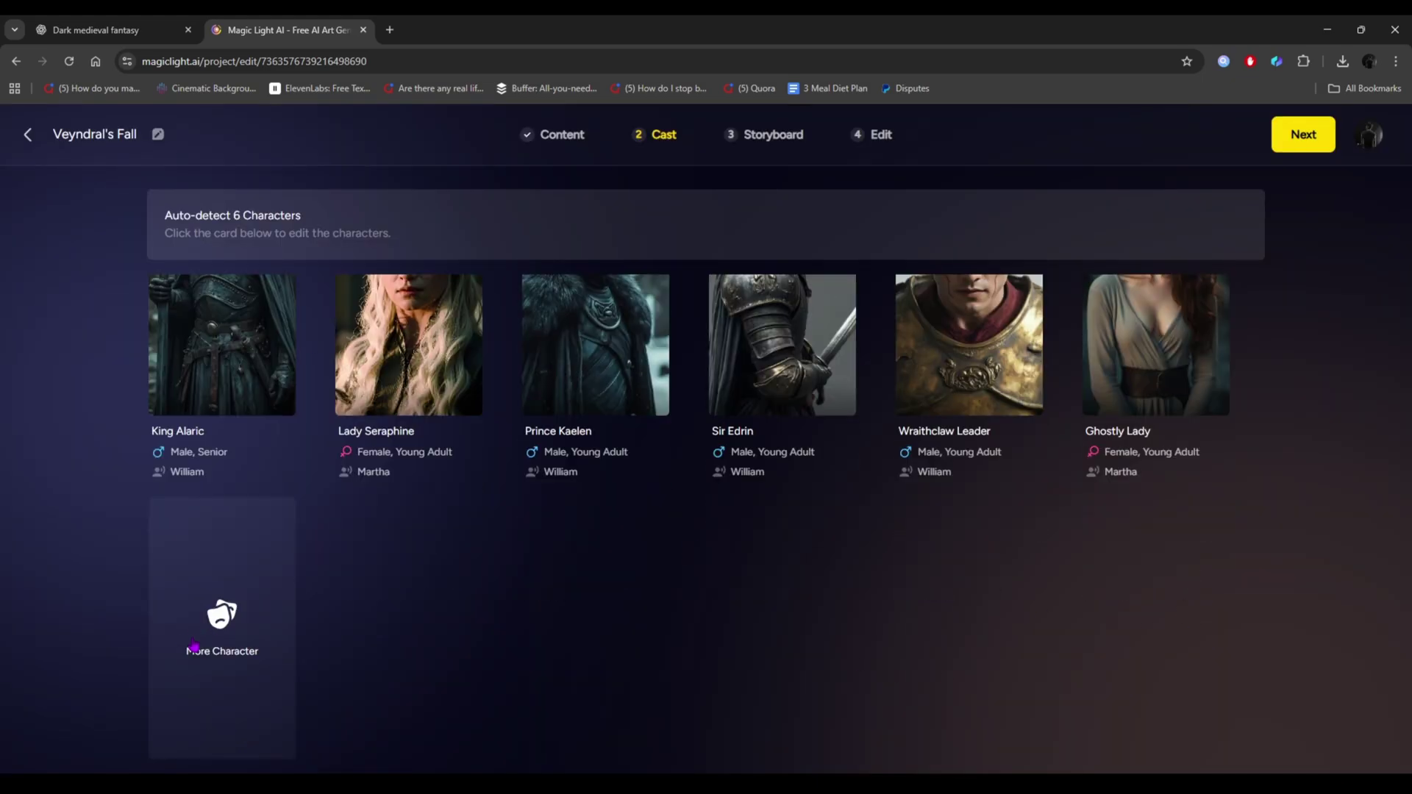
Add the Soldier from the supporting cast and assign him the blond knight in blue armour
{"action": "left_click", "coordinate": [222, 626]}
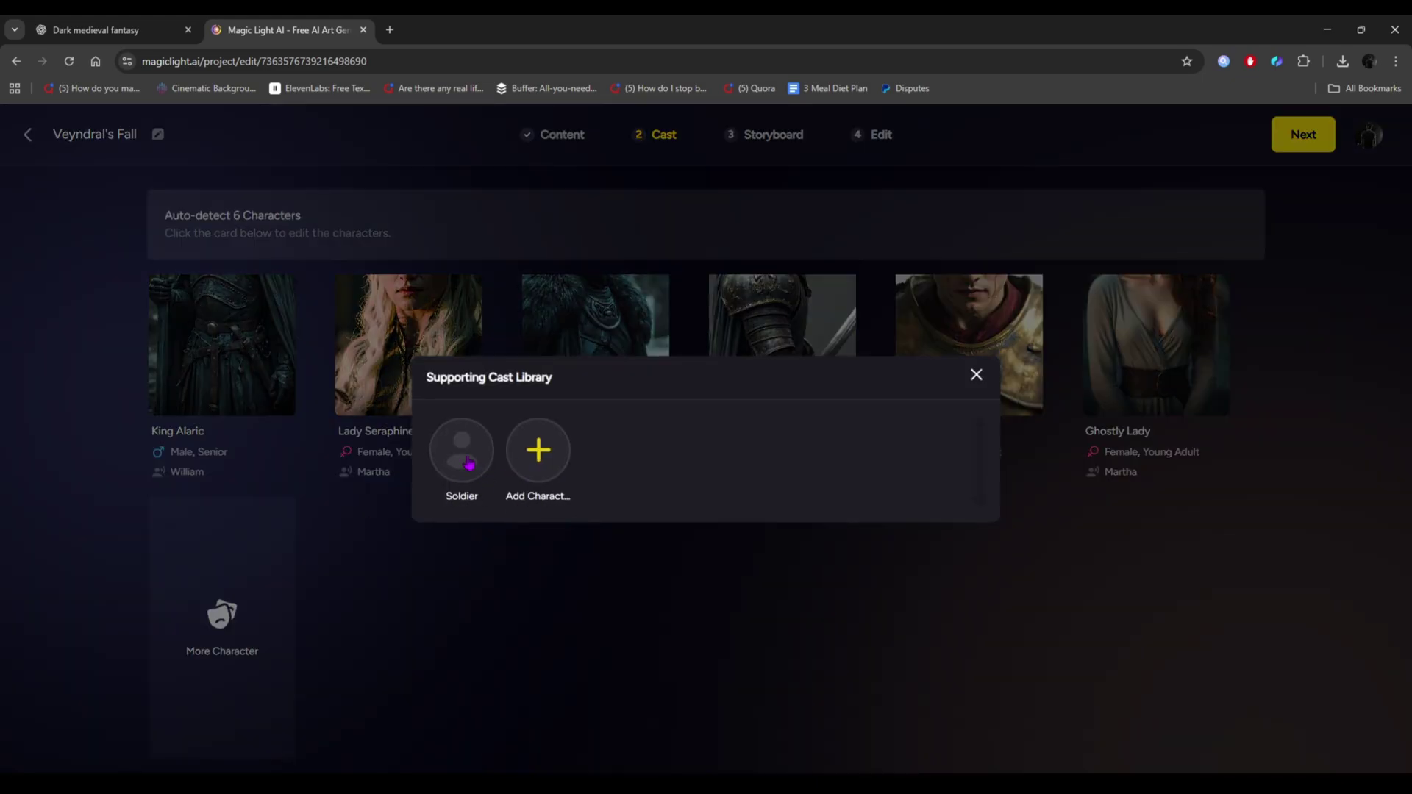
{"action": "left_click", "coordinate": [977, 376]}
{"action": "left_click", "coordinate": [223, 728]}
{"action": "left_click", "coordinate": [462, 450]}
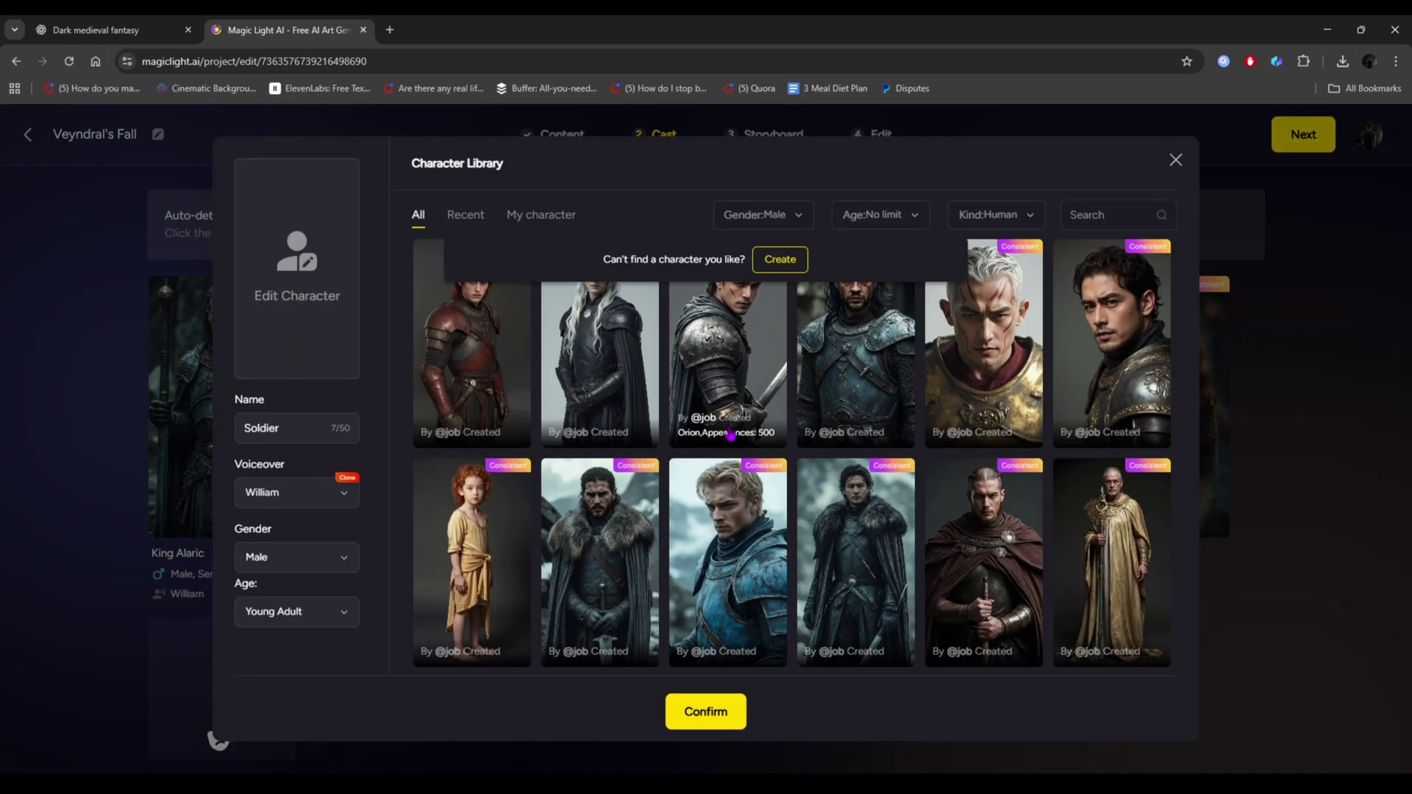
{"action": "scroll", "coordinate": [711, 431], "scroll_direction": "down", "scroll_amount": 2}
{"action": "left_click", "coordinate": [720, 434]}
{"action": "left_click", "coordinate": [720, 710]}
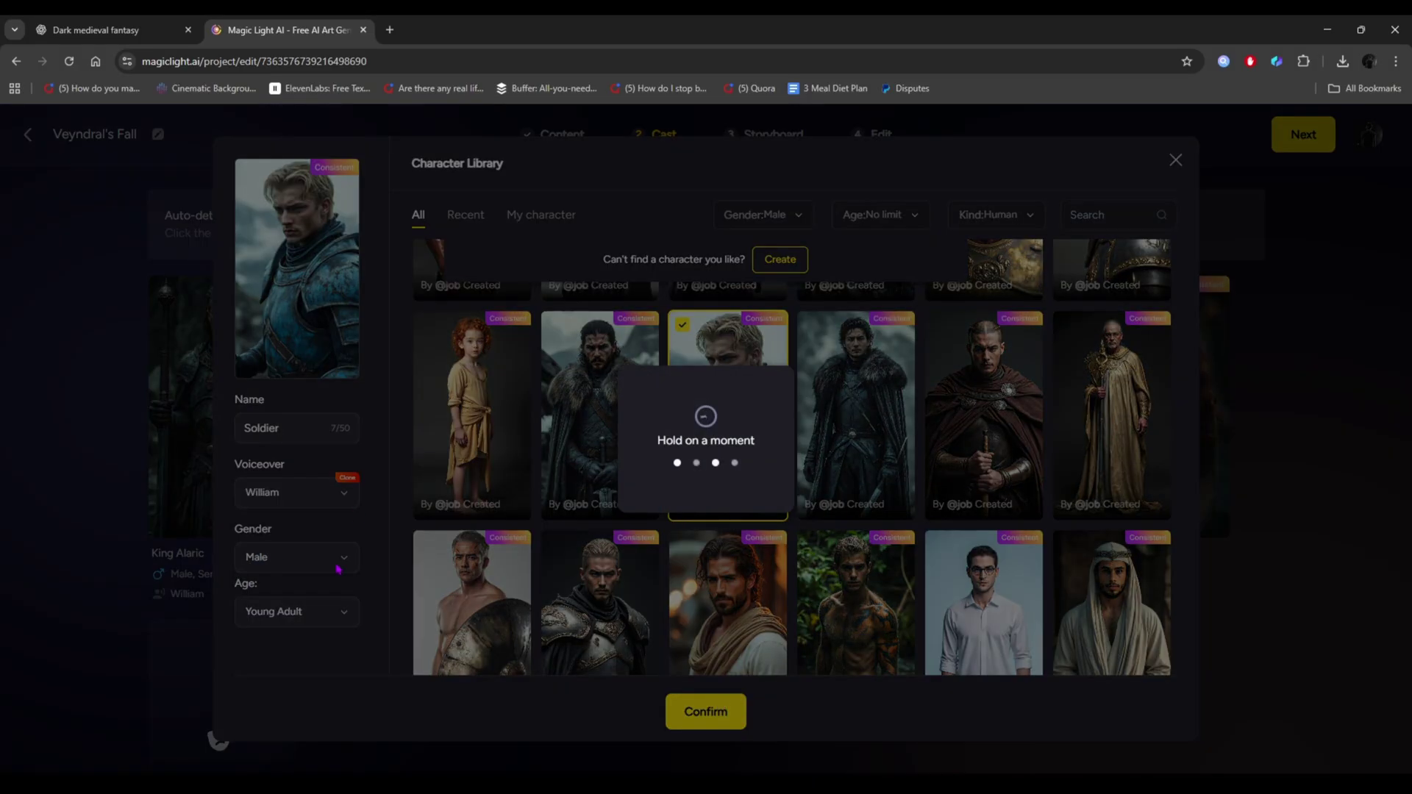
Check the completed cast and proceed to the Storyboard stage to generate the shot images
{"action": "scroll", "coordinate": [629, 649], "scroll_direction": "down", "scroll_amount": 2}
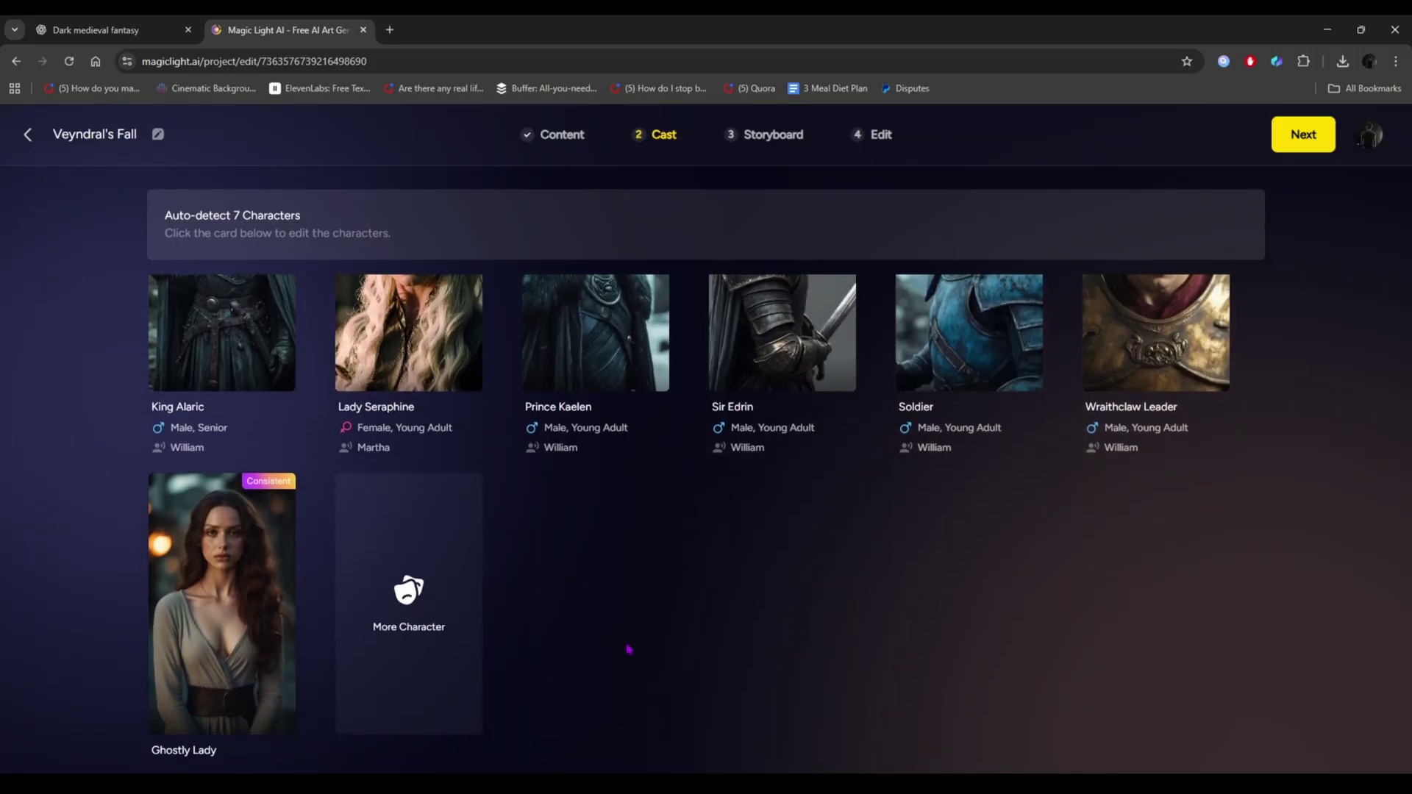
{"action": "scroll", "coordinate": [870, 461], "scroll_direction": "up", "scroll_amount": 2}
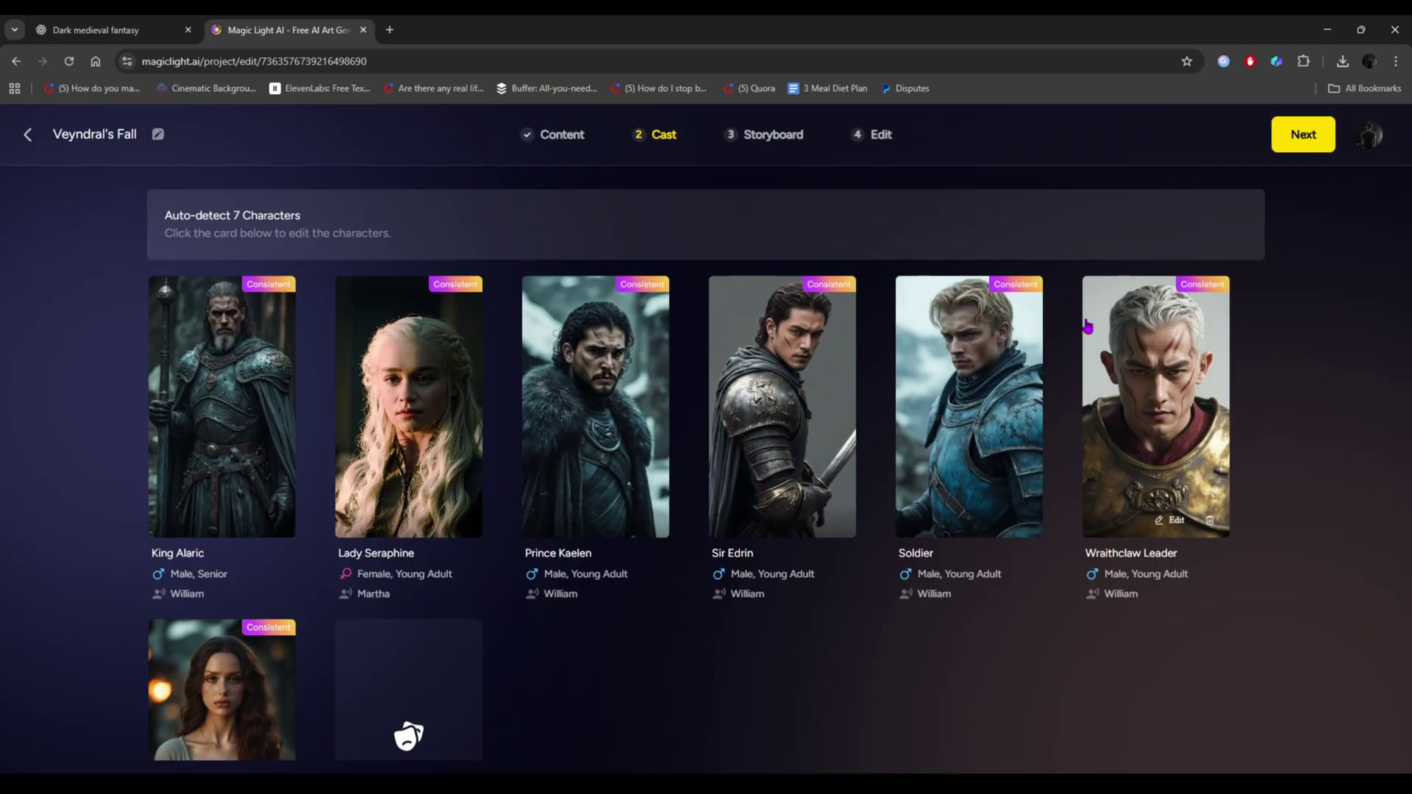
{"action": "left_click", "coordinate": [1303, 139]}
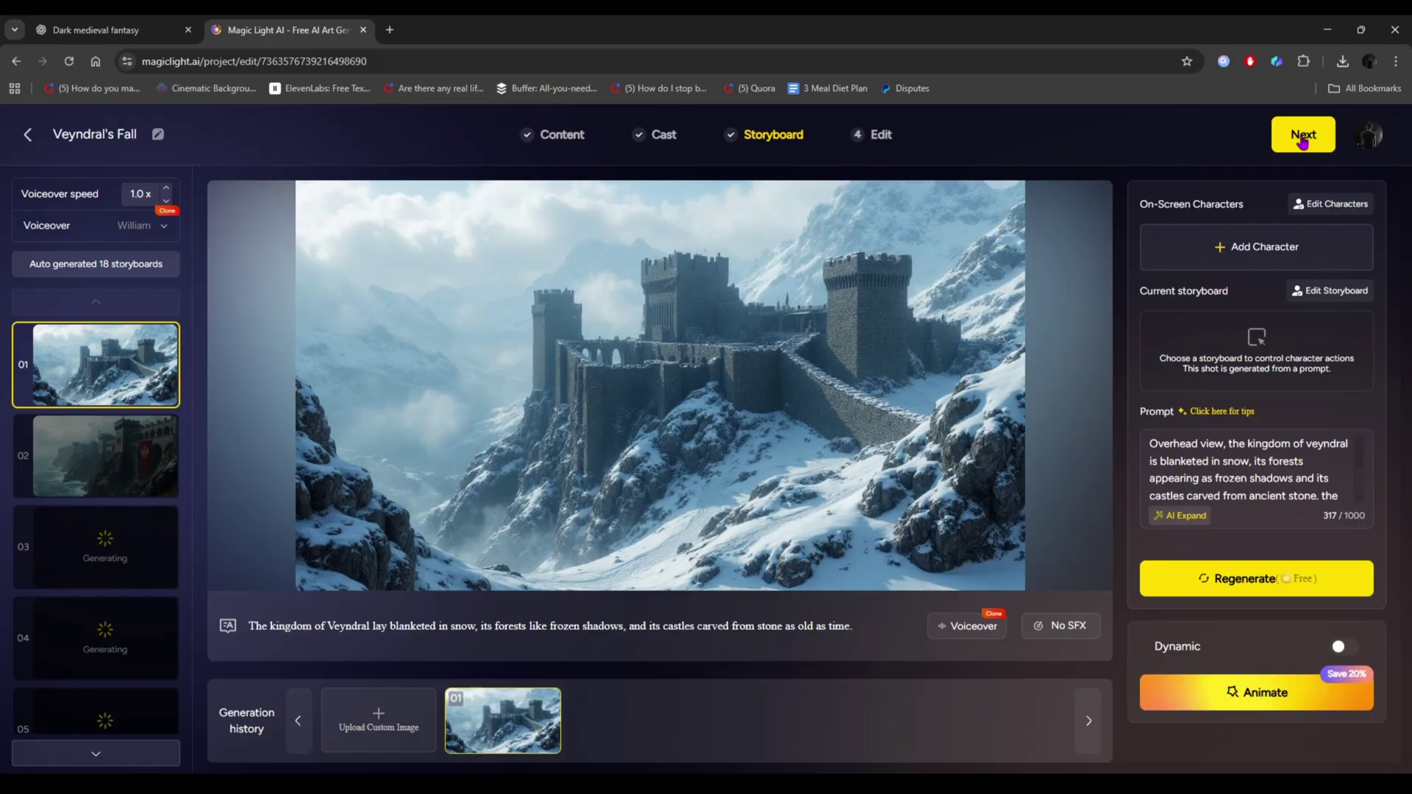
Review the generated storyboard images shot by shot, from the first castle scene through shot 18
{"action": "scroll", "coordinate": [130, 501], "scroll_direction": "down", "scroll_amount": 3}
{"action": "scroll", "coordinate": [130, 500], "scroll_direction": "down", "scroll_amount": 8}
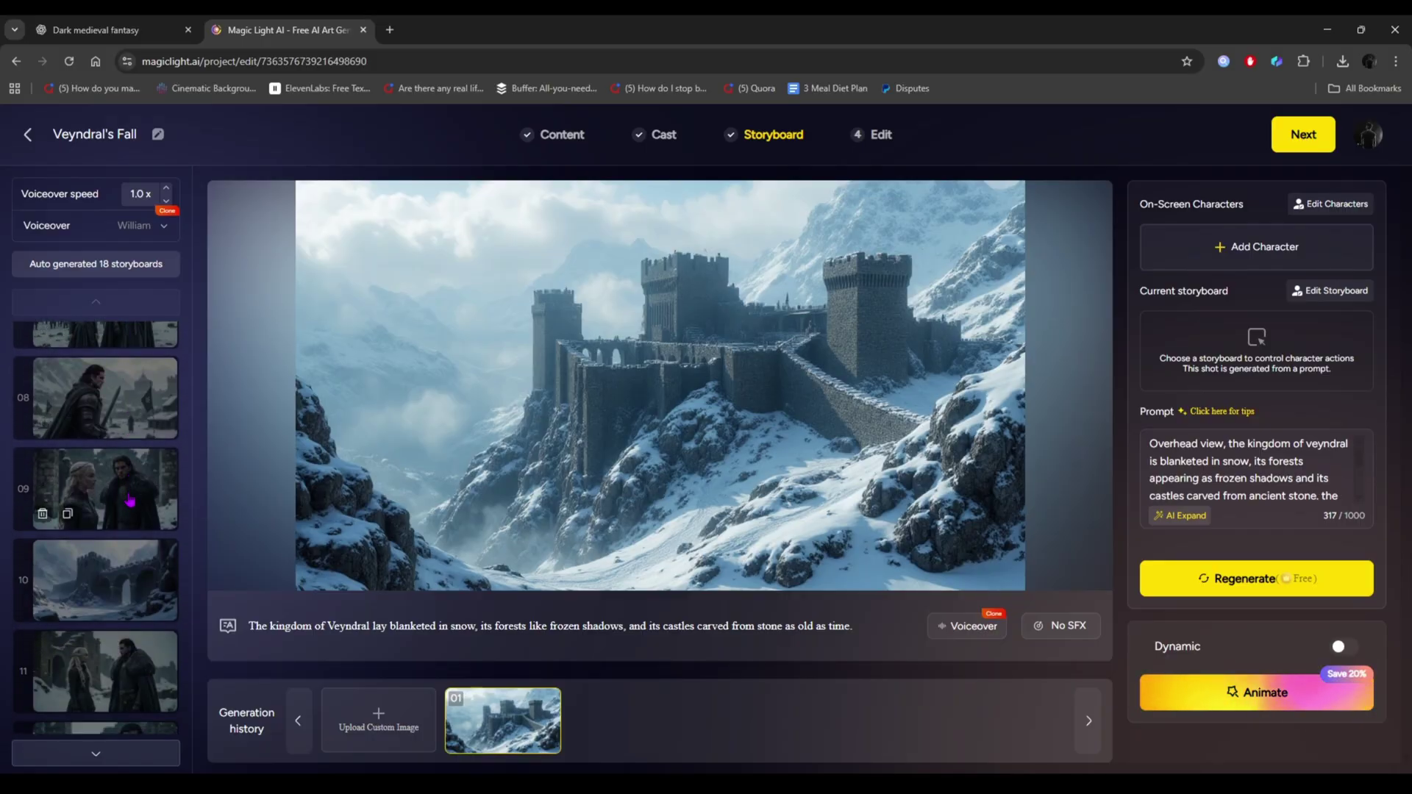
{"action": "scroll", "coordinate": [131, 500], "scroll_direction": "up", "scroll_amount": 11}
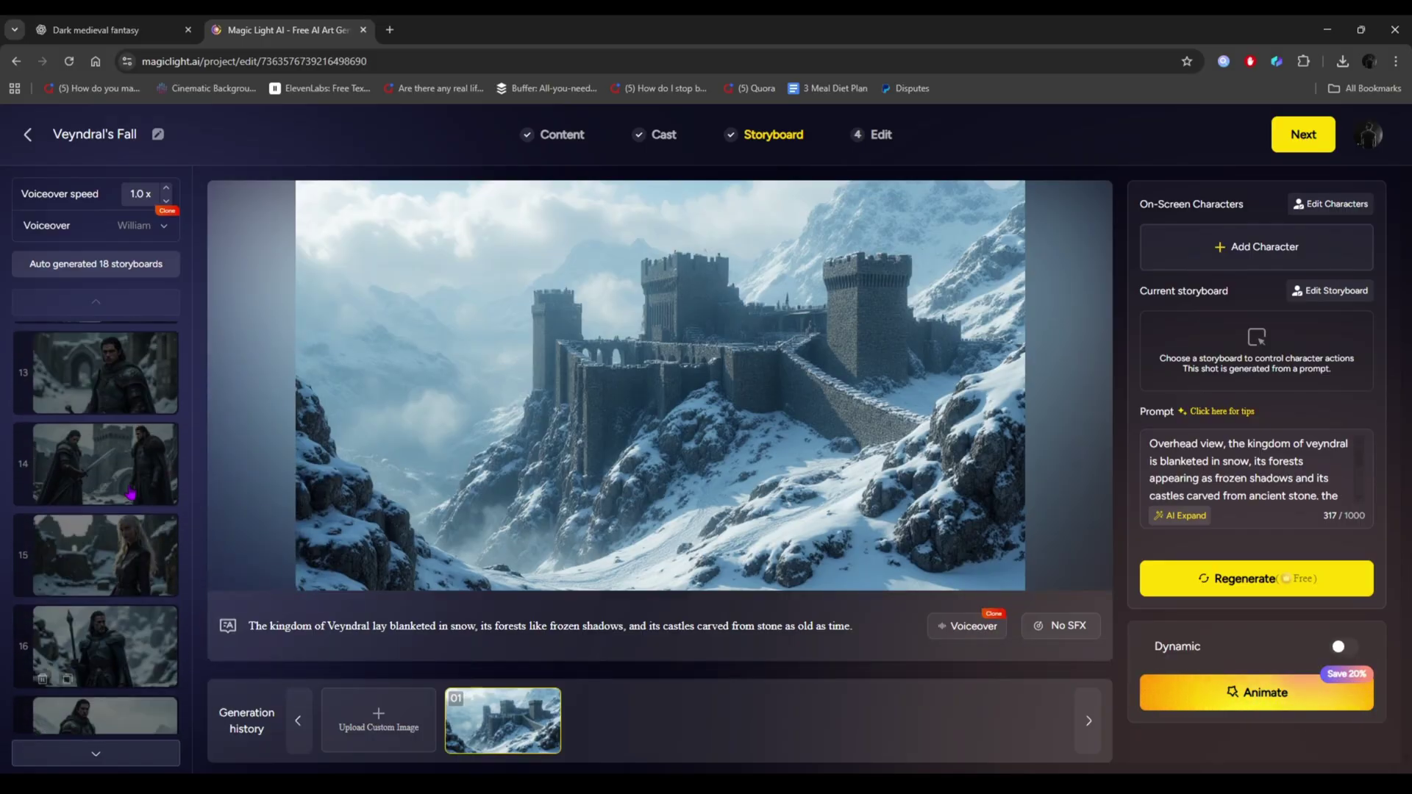
{"action": "left_click", "coordinate": [135, 431]}
{"action": "scroll", "coordinate": [129, 448], "scroll_direction": "down", "scroll_amount": 1}
{"action": "left_click", "coordinate": [116, 471]}
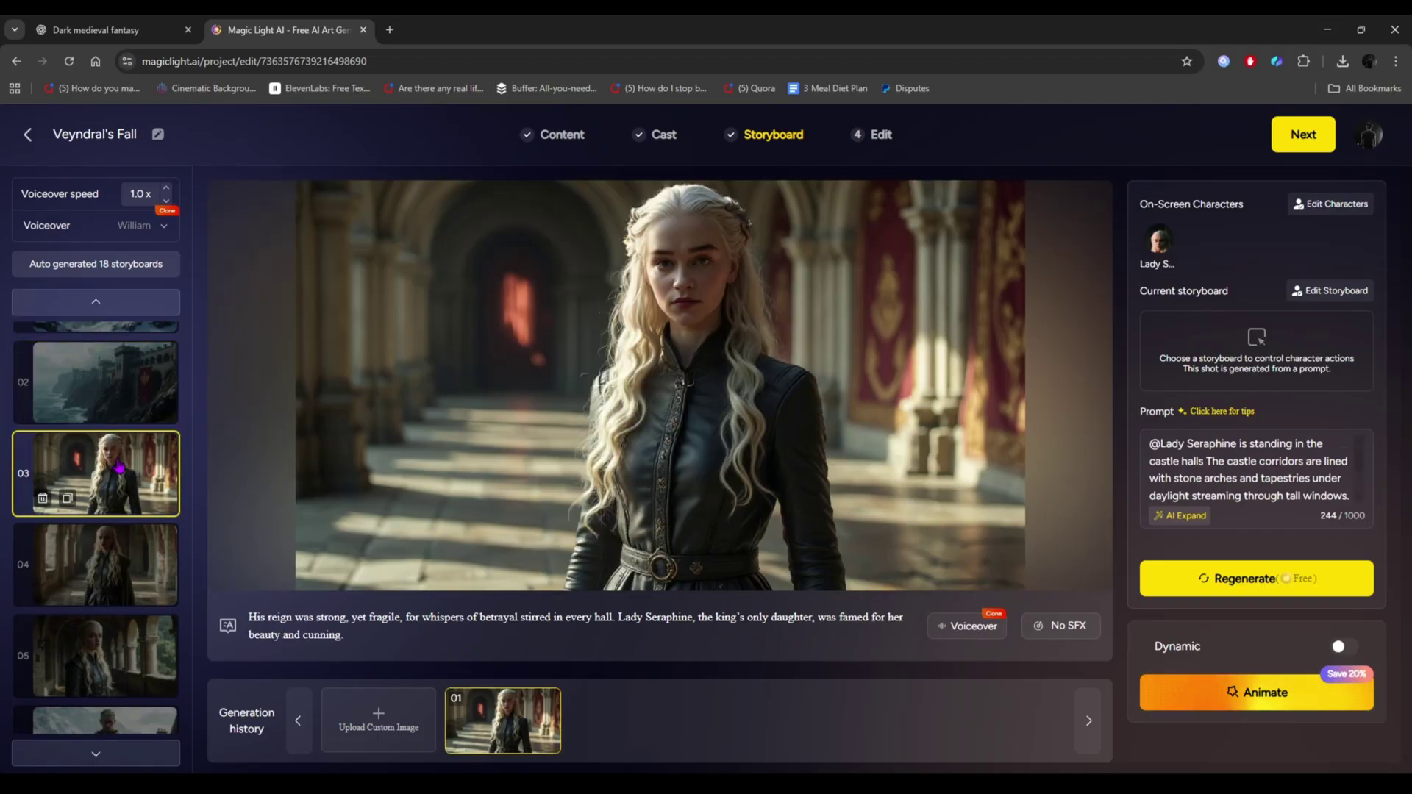
{"action": "scroll", "coordinate": [116, 472], "scroll_direction": "down", "scroll_amount": 1}
{"action": "left_click", "coordinate": [116, 474]}
{"action": "scroll", "coordinate": [118, 478], "scroll_direction": "down", "scroll_amount": 1}
{"action": "left_click", "coordinate": [120, 482]}
{"action": "left_click", "coordinate": [128, 511]}
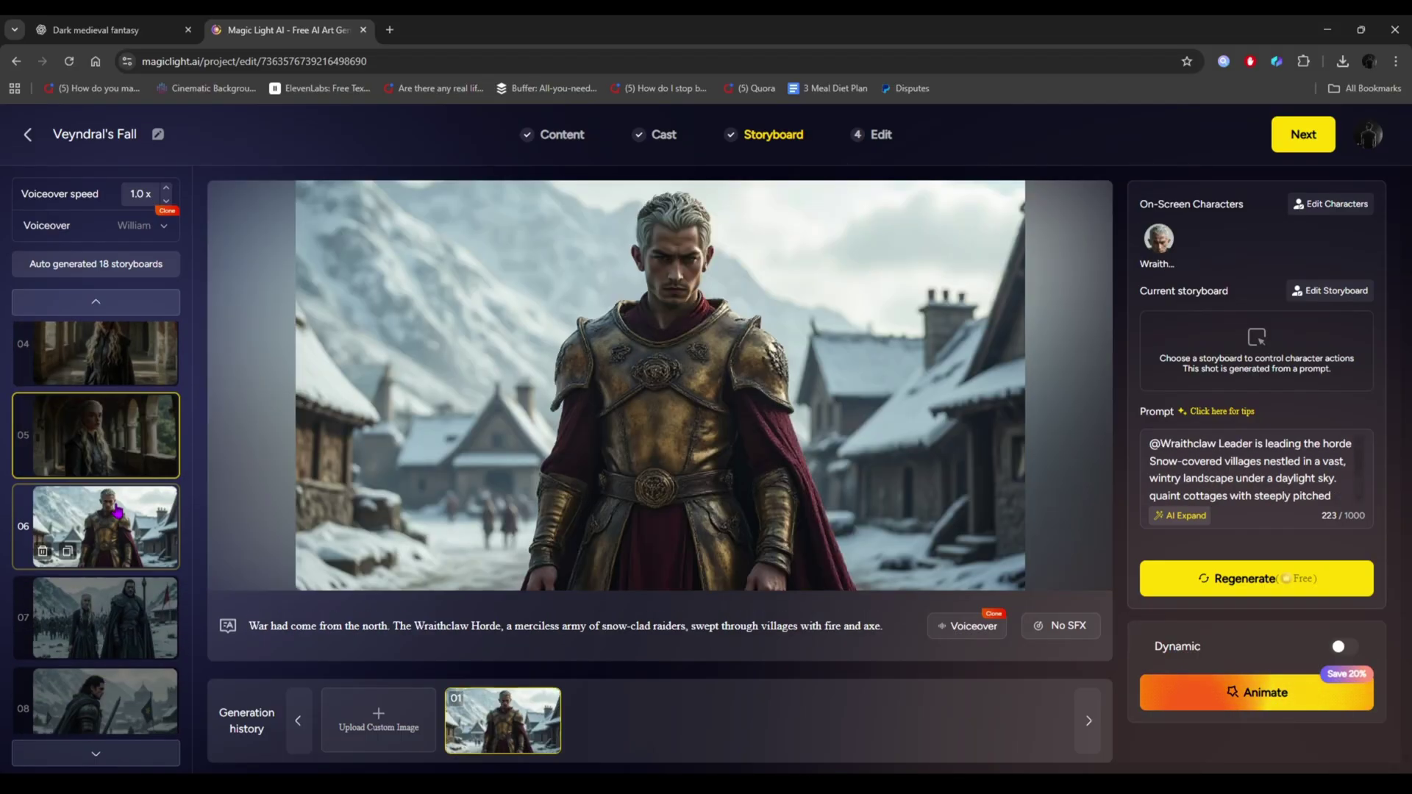
{"action": "left_click", "coordinate": [135, 534]}
{"action": "left_click", "coordinate": [137, 552]}
{"action": "left_click", "coordinate": [141, 566]}
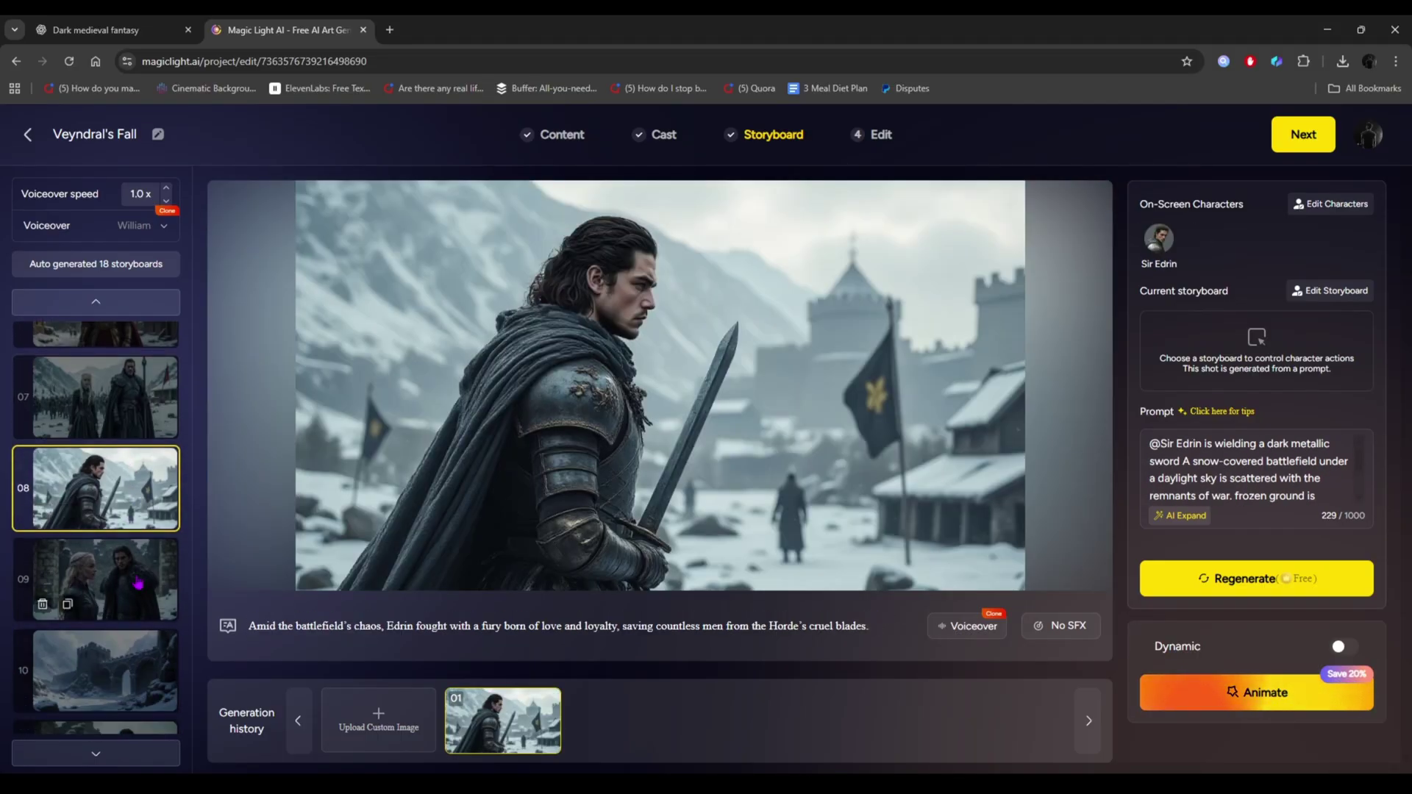
{"action": "left_click", "coordinate": [144, 578]}
{"action": "scroll", "coordinate": [146, 588], "scroll_direction": "down", "scroll_amount": 1}
{"action": "left_click", "coordinate": [144, 596]}
{"action": "scroll", "coordinate": [136, 603], "scroll_direction": "down", "scroll_amount": 1}
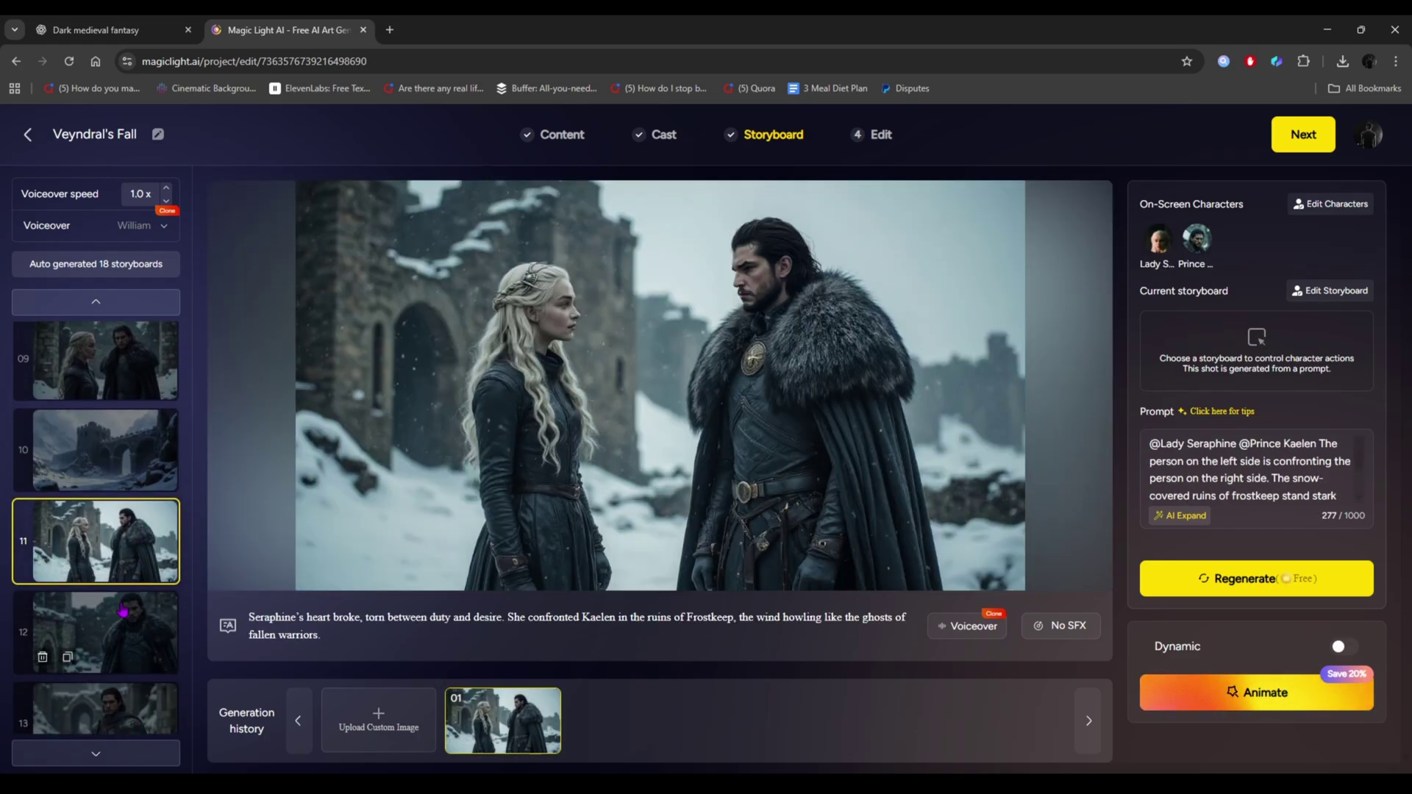
{"action": "left_click", "coordinate": [125, 615]}
{"action": "scroll", "coordinate": [121, 622], "scroll_direction": "down", "scroll_amount": 1}
{"action": "left_click", "coordinate": [119, 629]}
{"action": "scroll", "coordinate": [121, 633], "scroll_direction": "down", "scroll_amount": 1}
{"action": "left_click", "coordinate": [125, 640]}
{"action": "left_click", "coordinate": [127, 647]}
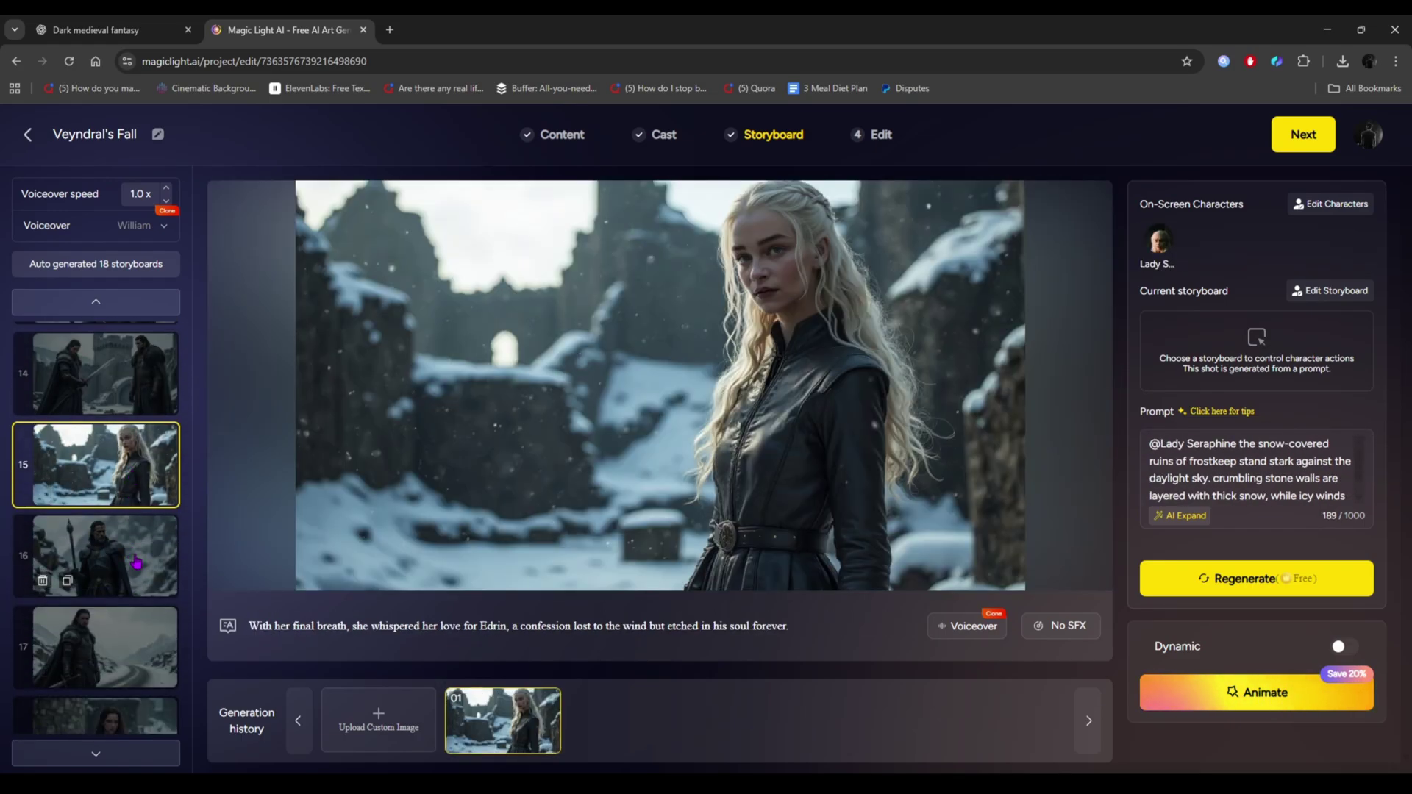
{"action": "left_click", "coordinate": [130, 654]}
{"action": "left_click", "coordinate": [133, 660]}
{"action": "left_click", "coordinate": [136, 667]}
{"action": "scroll", "coordinate": [122, 536], "scroll_direction": "up", "scroll_amount": 14}
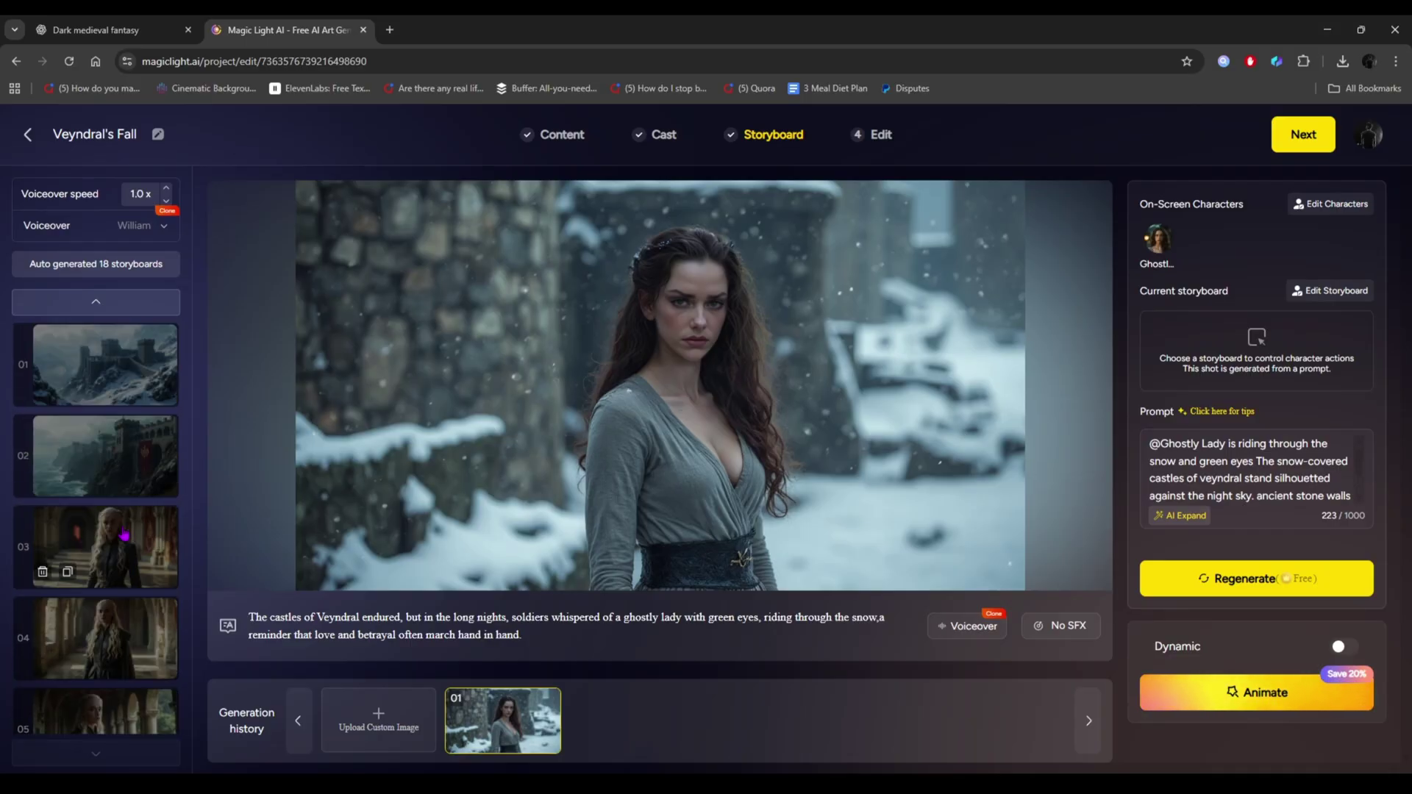
Re-examine the images and prompts of the opening shots, from shot 01 through shot 07
{"action": "left_click", "coordinate": [118, 368]}
{"action": "scroll", "coordinate": [1204, 451], "scroll_direction": "down", "scroll_amount": 1}
{"action": "scroll", "coordinate": [1203, 449], "scroll_direction": "down", "scroll_amount": 1}
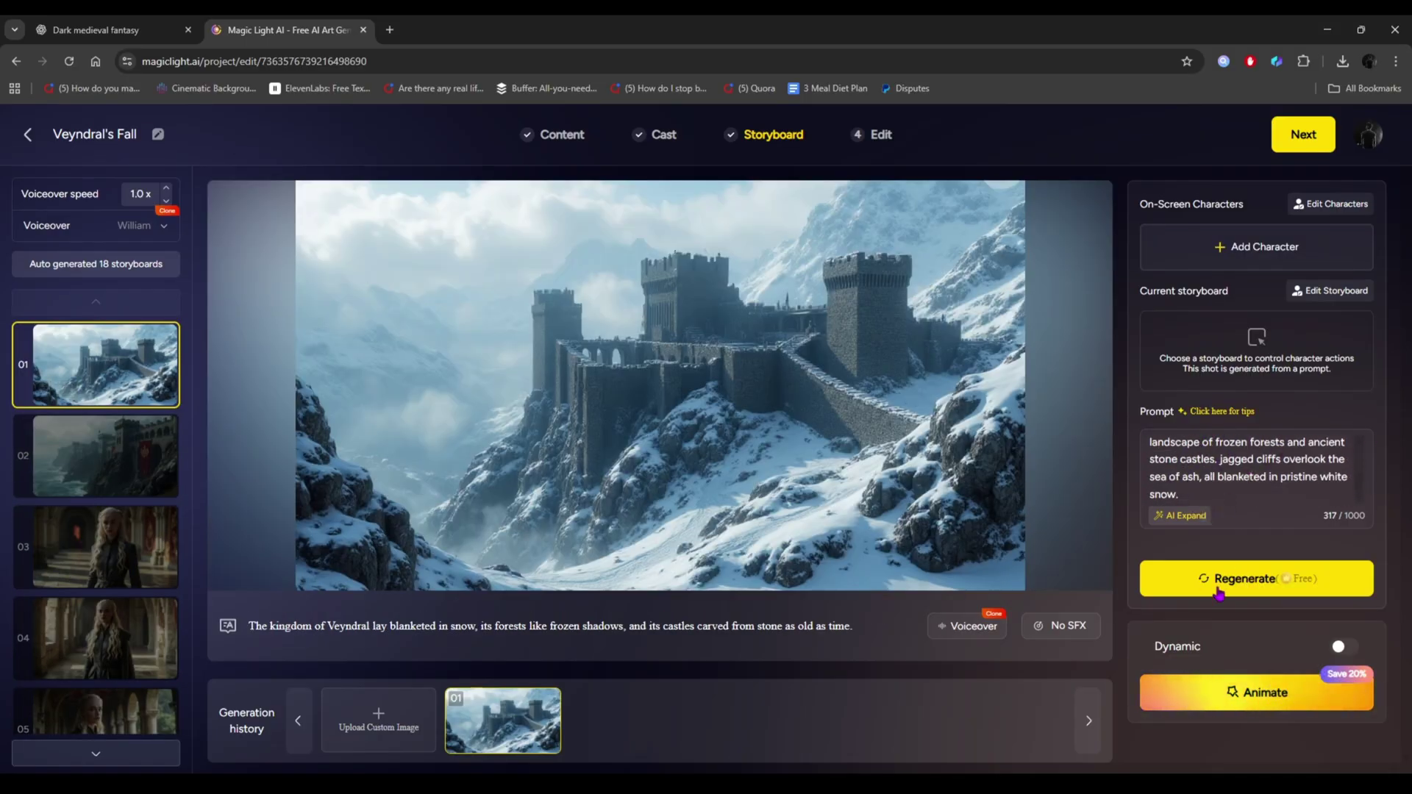
{"action": "left_click", "coordinate": [128, 464]}
{"action": "left_click", "coordinate": [128, 551]}
{"action": "scroll", "coordinate": [131, 618], "scroll_direction": "down", "scroll_amount": 1}
{"action": "left_click", "coordinate": [130, 639]}
{"action": "scroll", "coordinate": [129, 625], "scroll_direction": "down", "scroll_amount": 2}
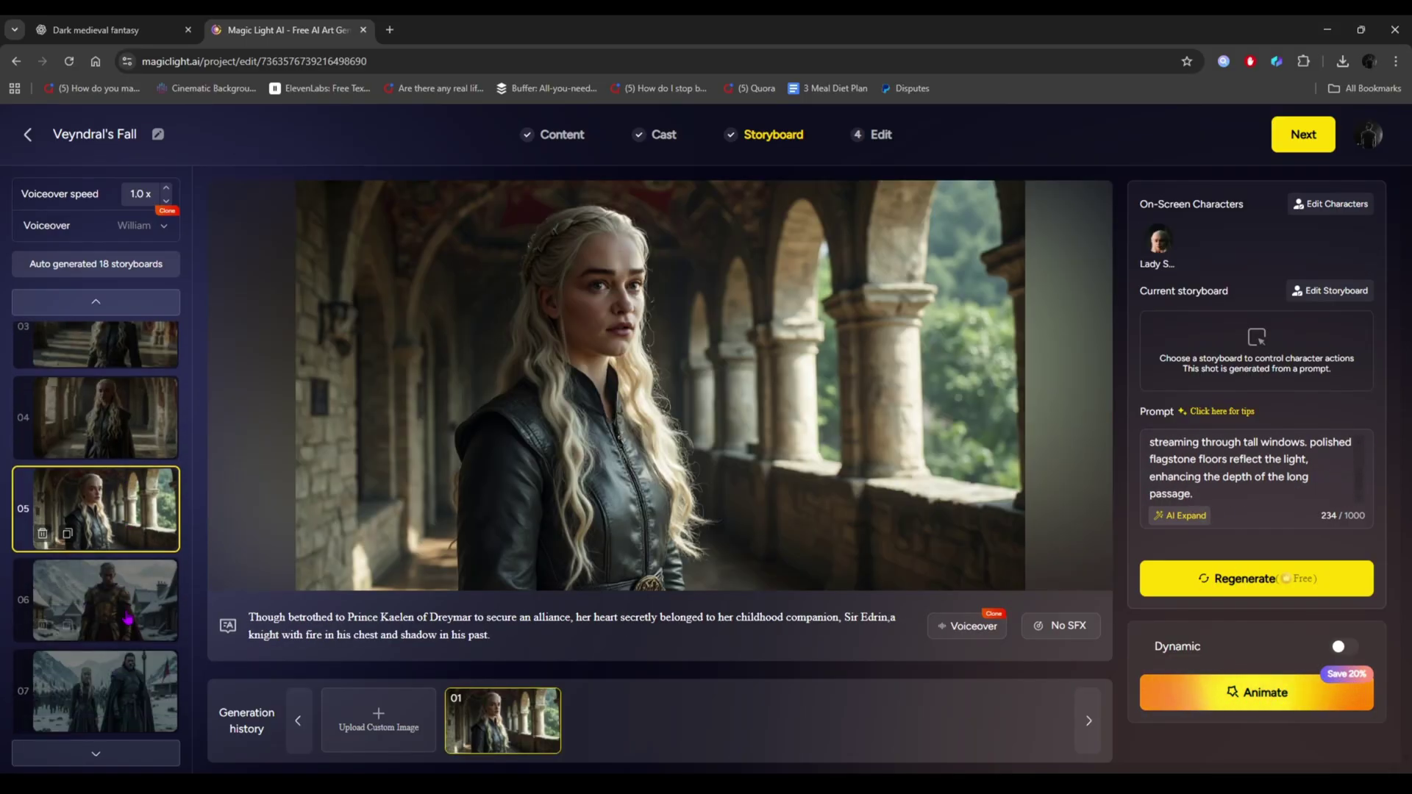
{"action": "left_click", "coordinate": [128, 620]}
{"action": "left_click", "coordinate": [128, 620]}
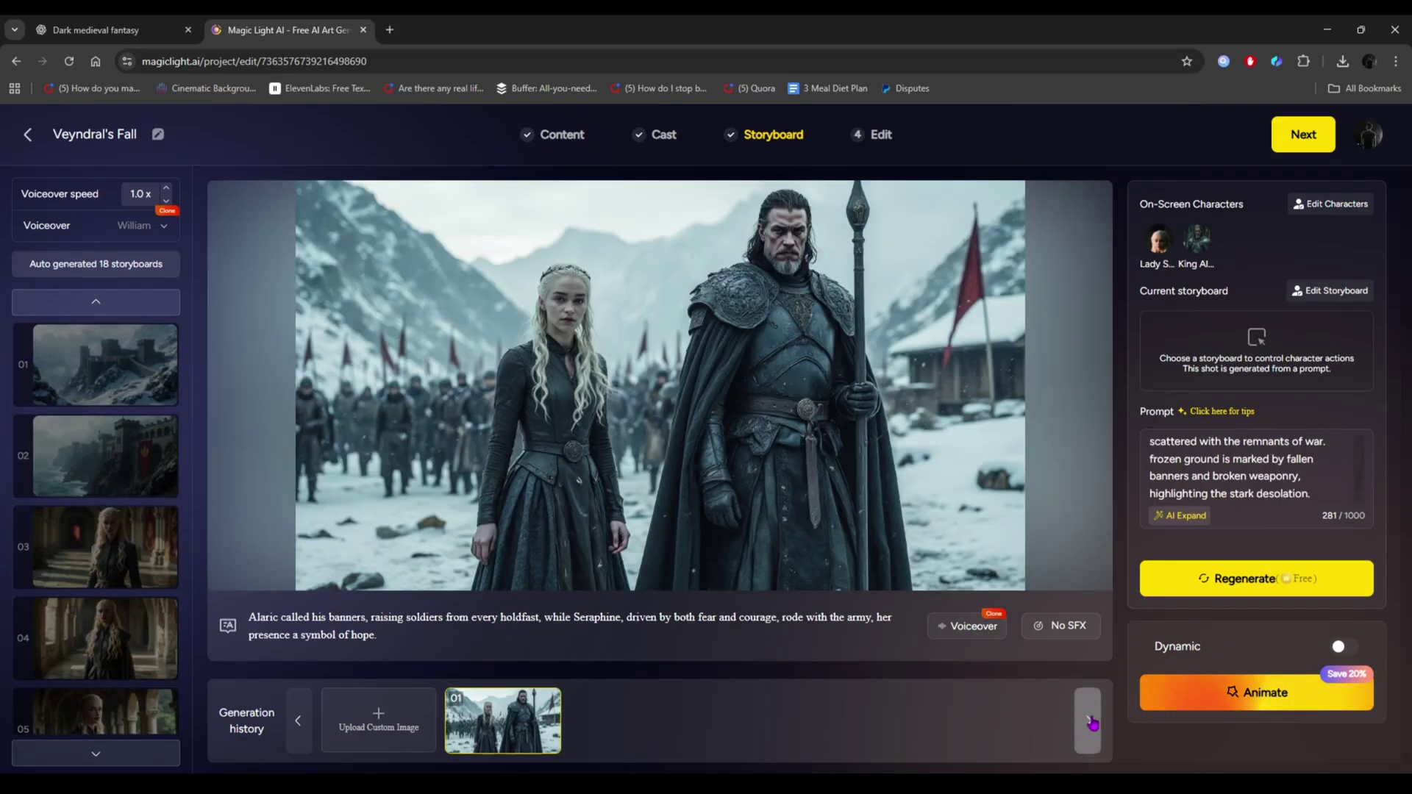
Set up animation for all shots at once, keeping all 18 images selected, and proceed to the model choice
{"action": "left_click", "coordinate": [1195, 701]}
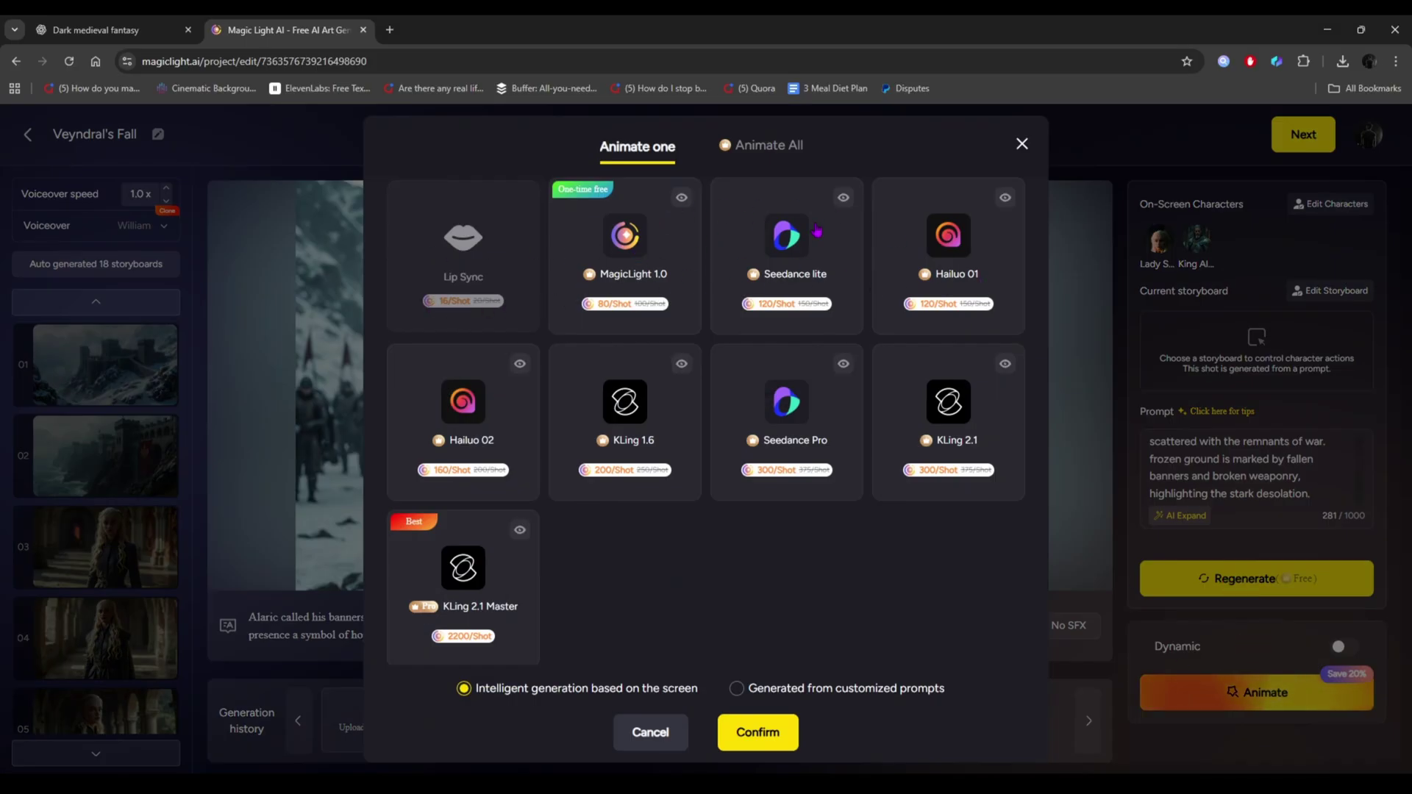
{"action": "mouse_move", "coordinate": [846, 200]}
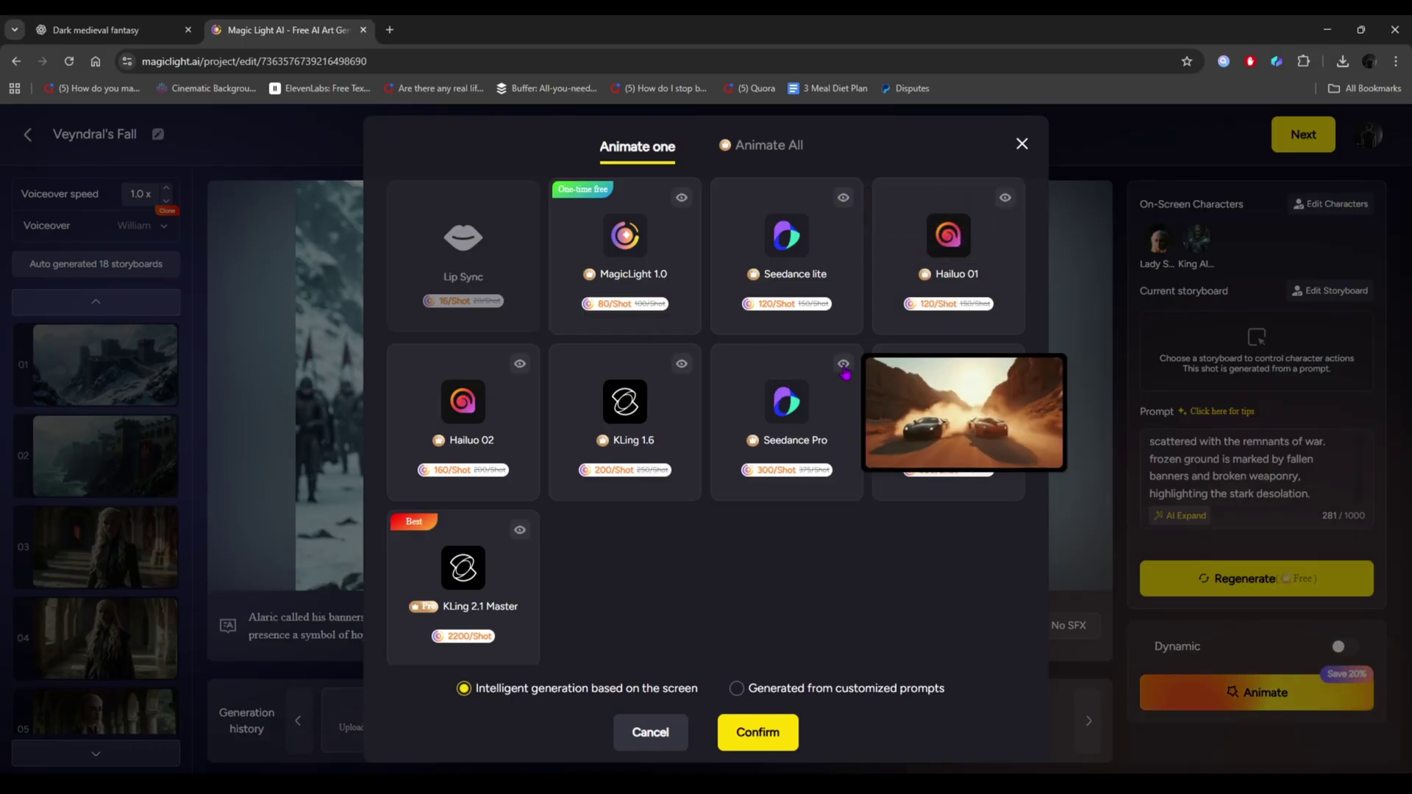
{"action": "left_click", "coordinate": [779, 156]}
{"action": "scroll", "coordinate": [600, 433], "scroll_direction": "down", "scroll_amount": 8}
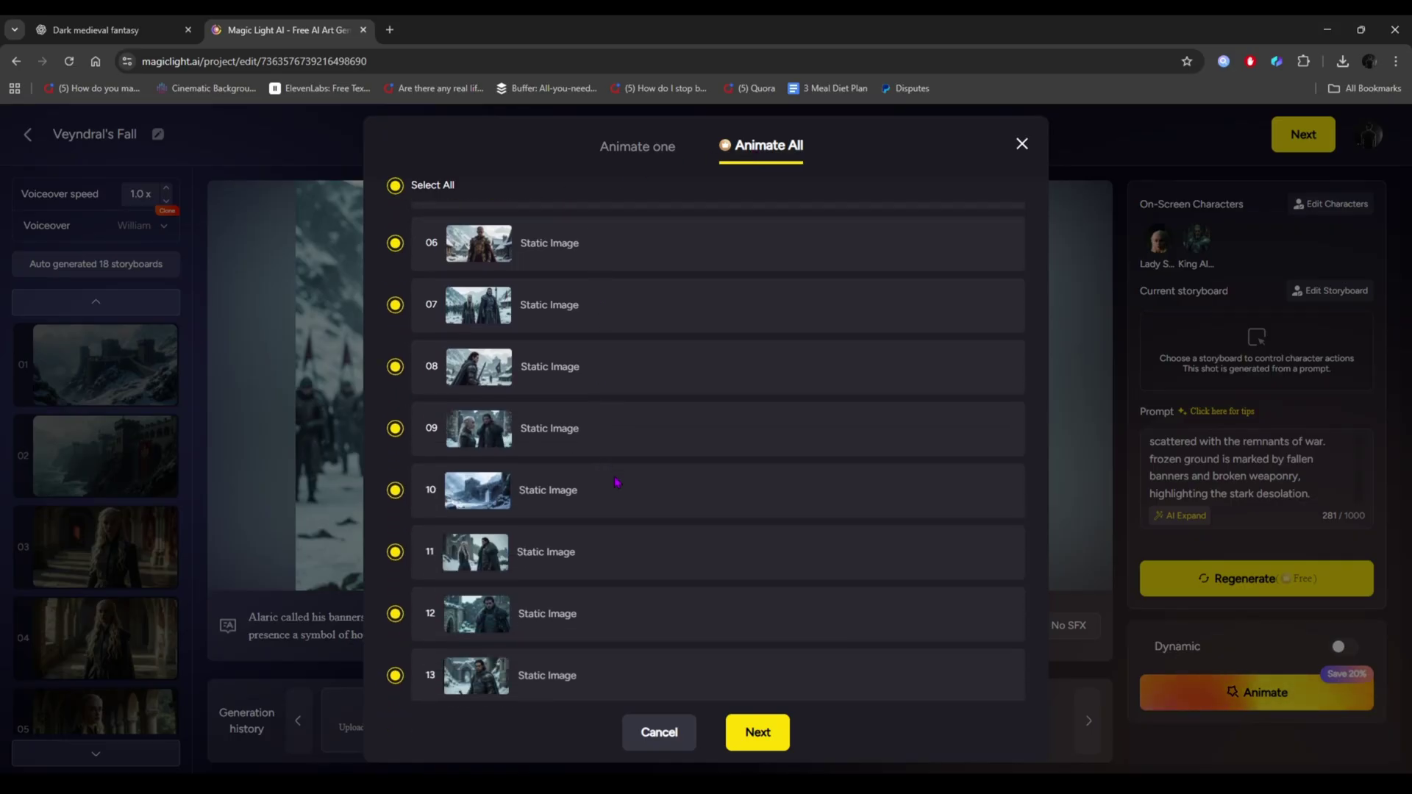
{"action": "left_click", "coordinate": [758, 733]}
Compare the animation models, choose KLing 2.1 and confirm animating the selected images
{"action": "left_click_drag", "start_coordinate": [602, 291], "coordinate": [674, 296]}
{"action": "left_click_drag", "start_coordinate": [765, 290], "coordinate": [827, 292]}
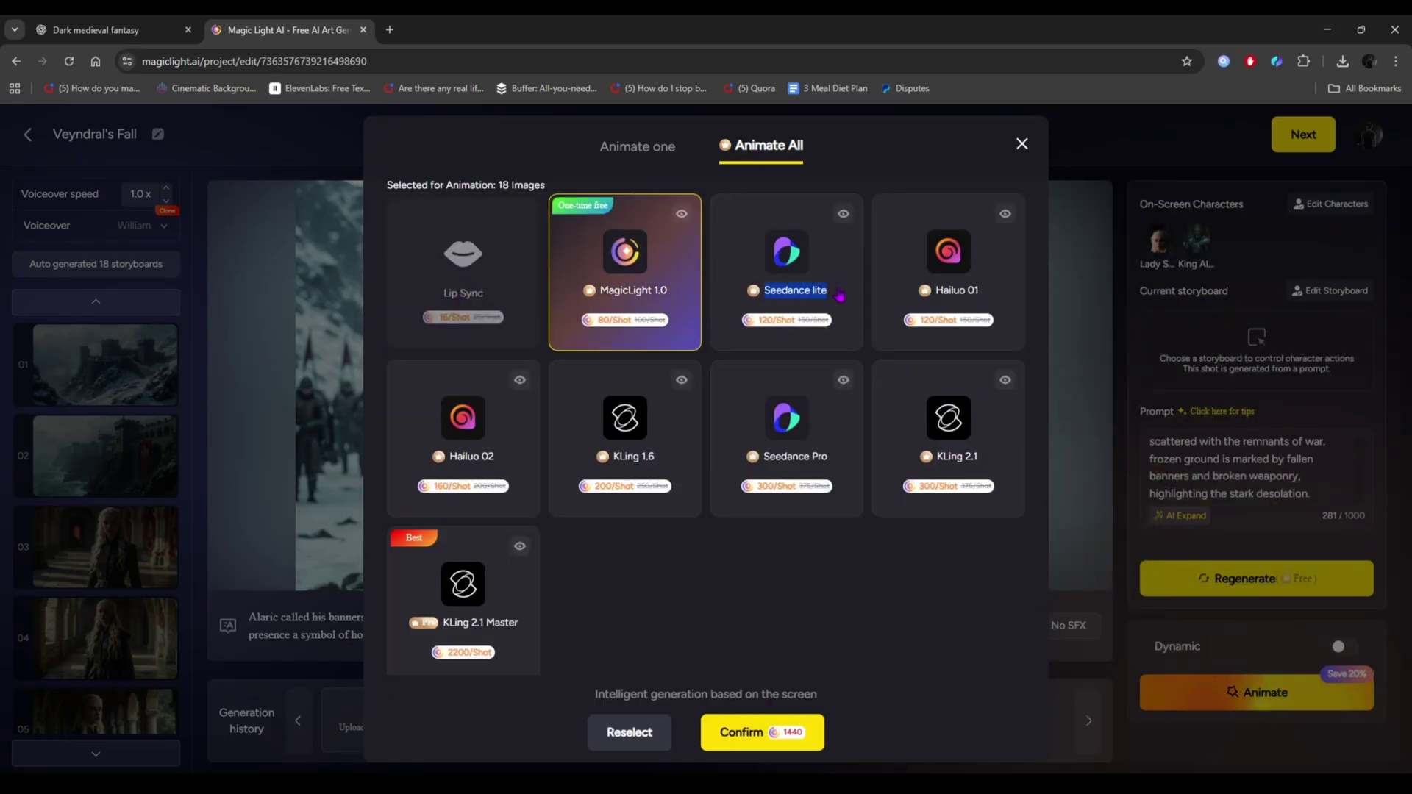
{"action": "left_click_drag", "start_coordinate": [936, 290], "coordinate": [980, 292]}
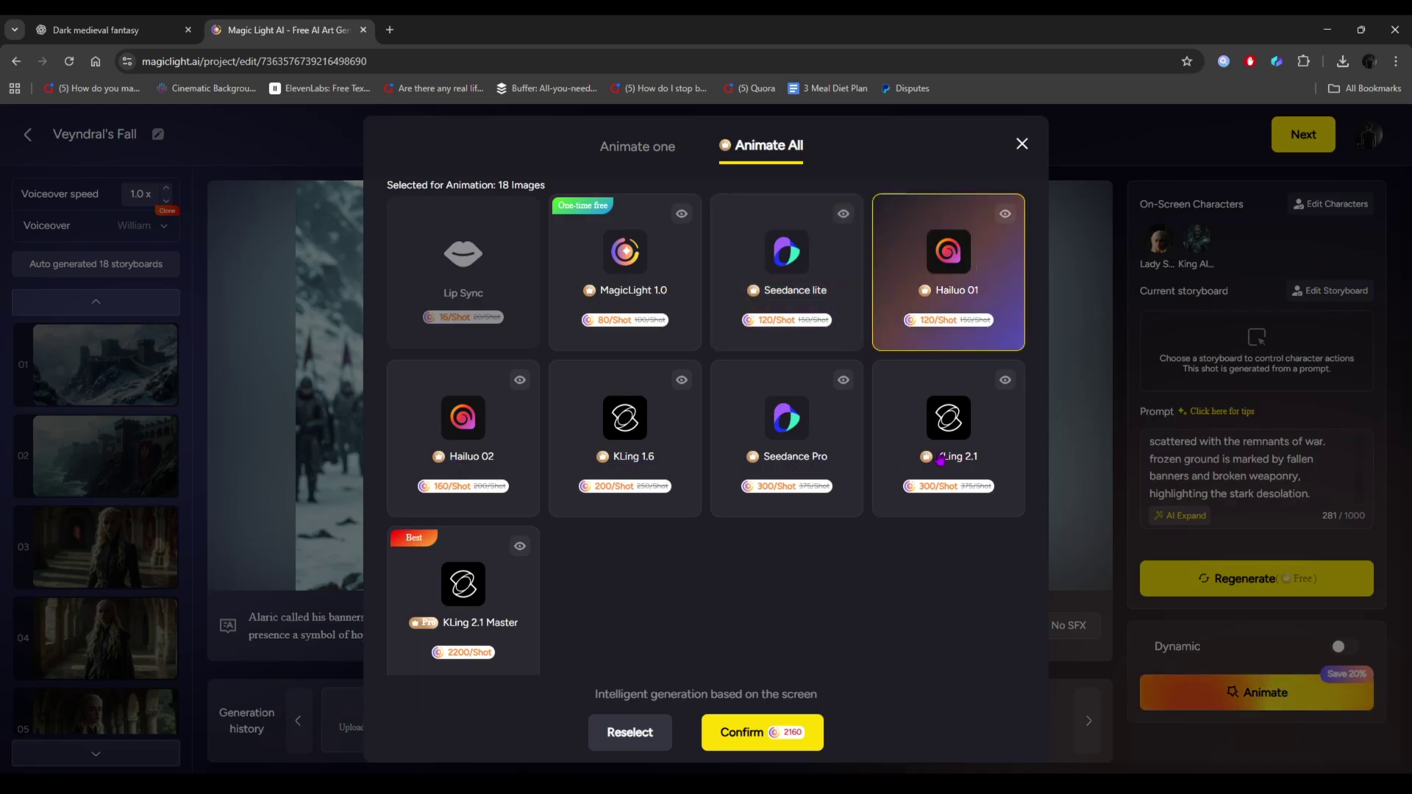
{"action": "left_click", "coordinate": [978, 457]}
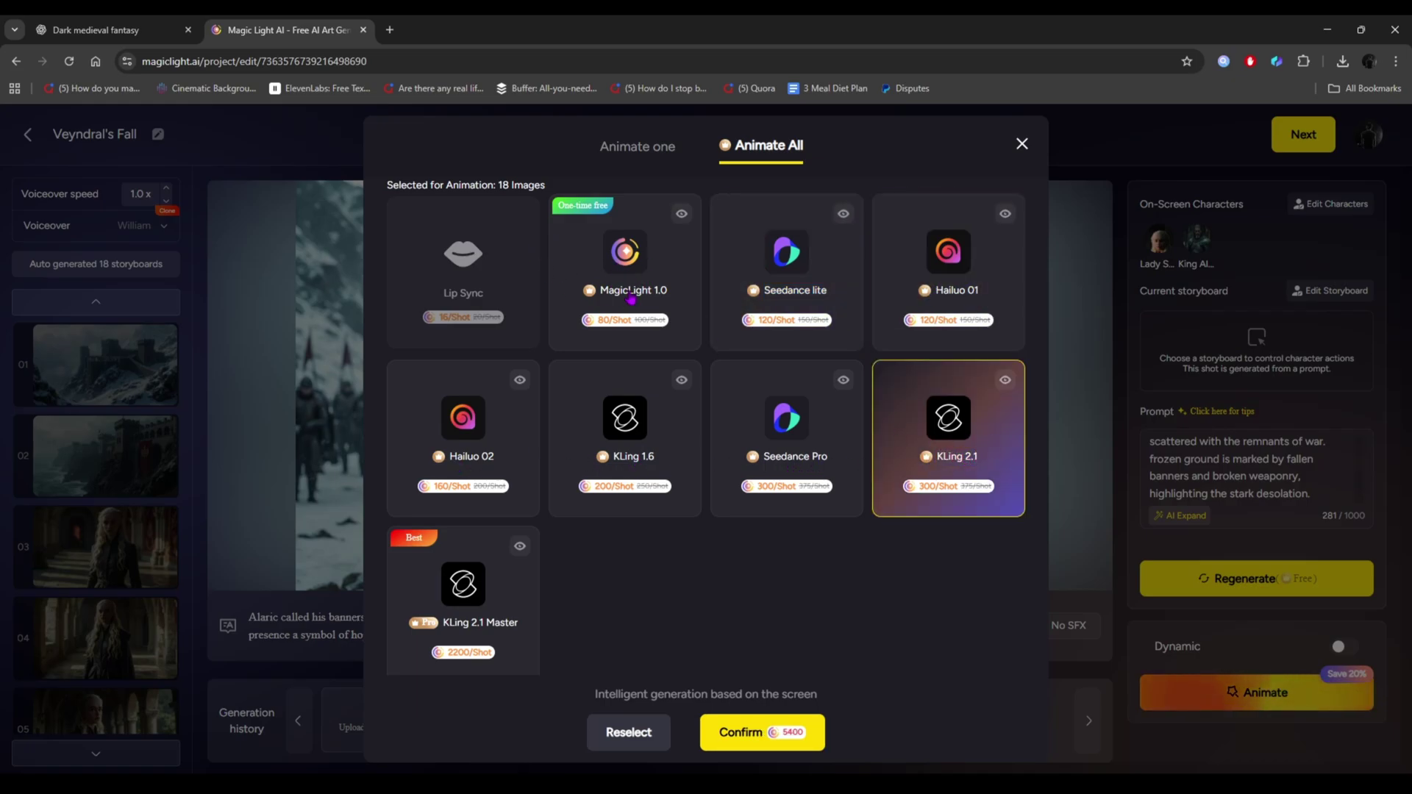
{"action": "left_click", "coordinate": [765, 734]}
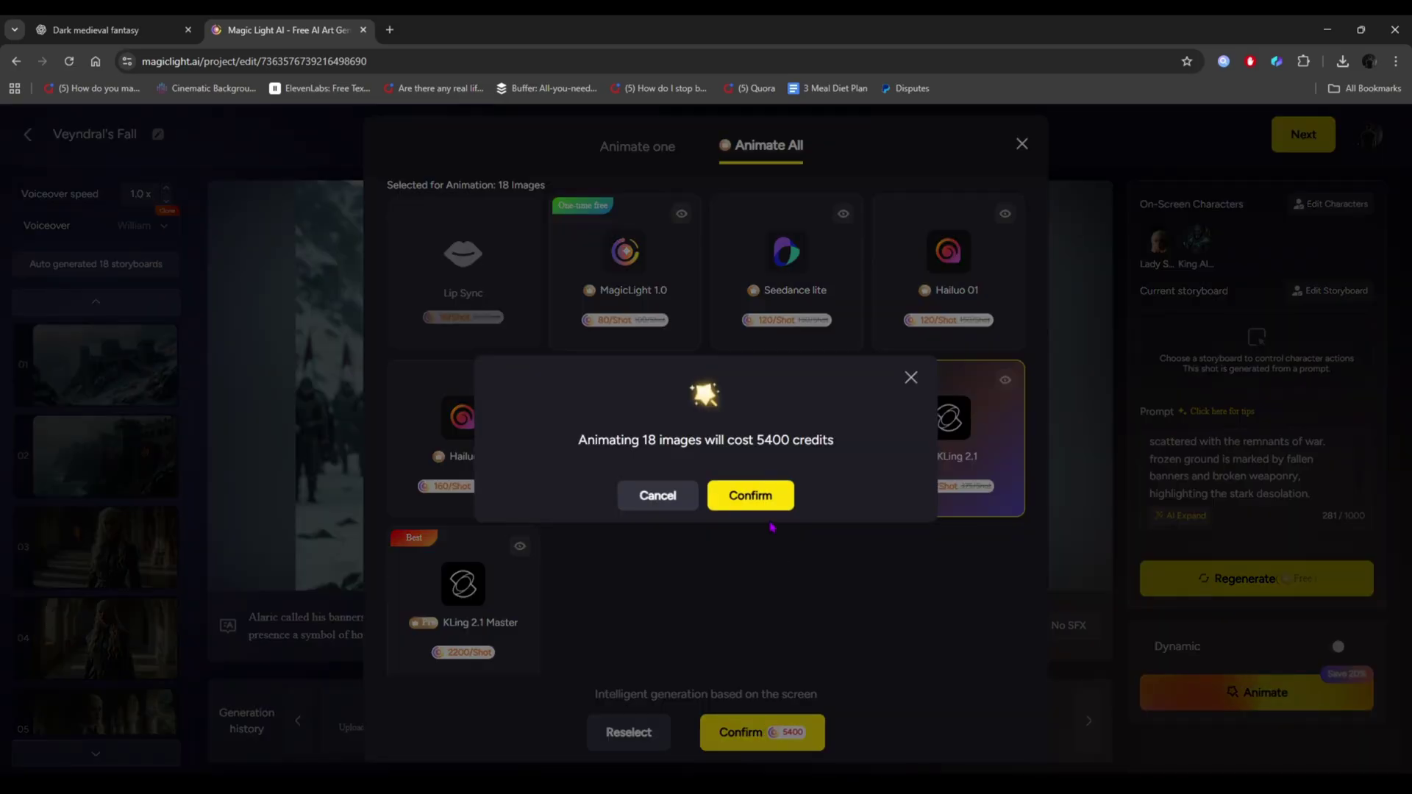
{"action": "left_click", "coordinate": [756, 503]}
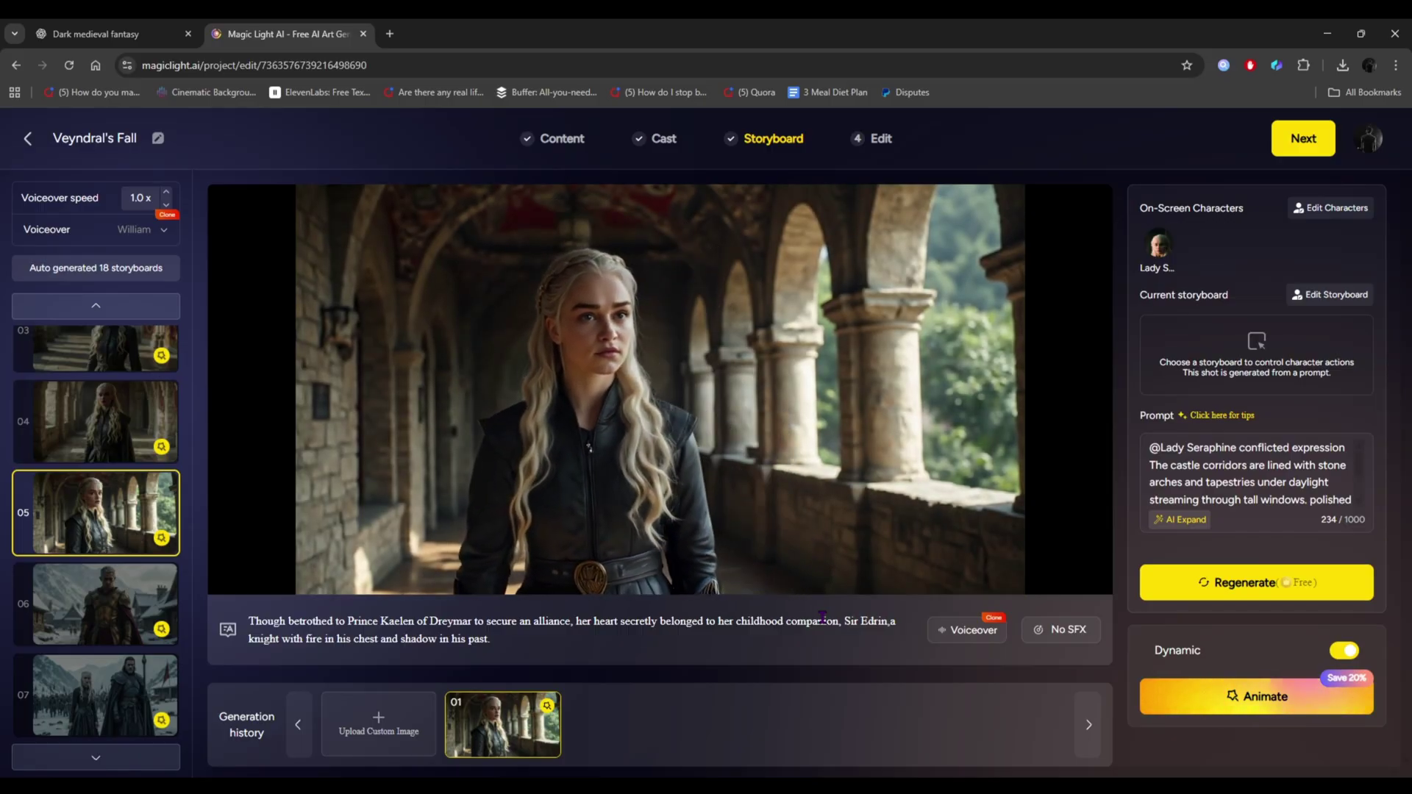
Review the animated shots from shot 07 through shot 18, then go back to shot 13
{"action": "scroll", "coordinate": [68, 628], "scroll_direction": "down", "scroll_amount": 3}
{"action": "left_click", "coordinate": [122, 496]}
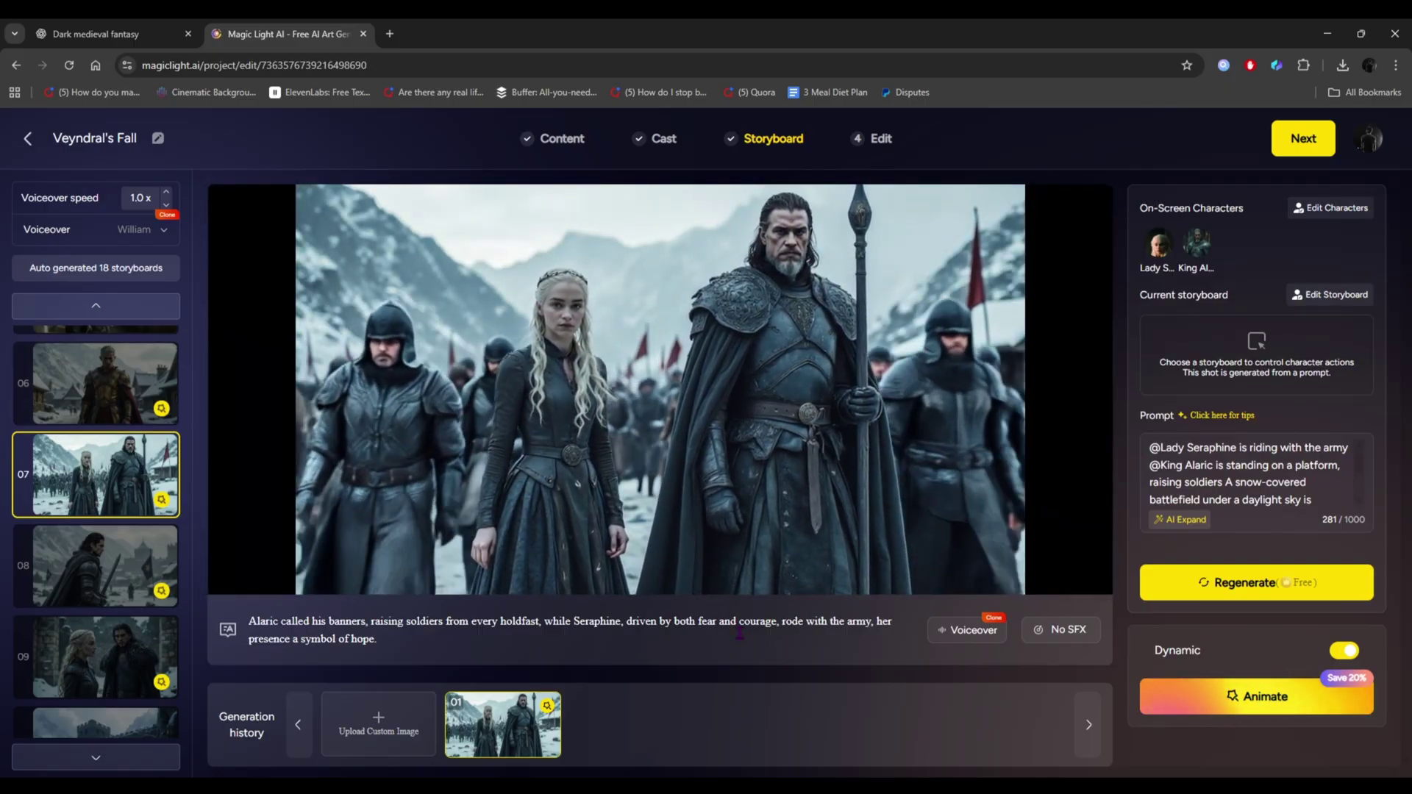
{"action": "key", "text": "Down"}
{"action": "key", "text": "Down"}
{"action": "key", "text": "Down"}
{"action": "key", "text": "Down"}
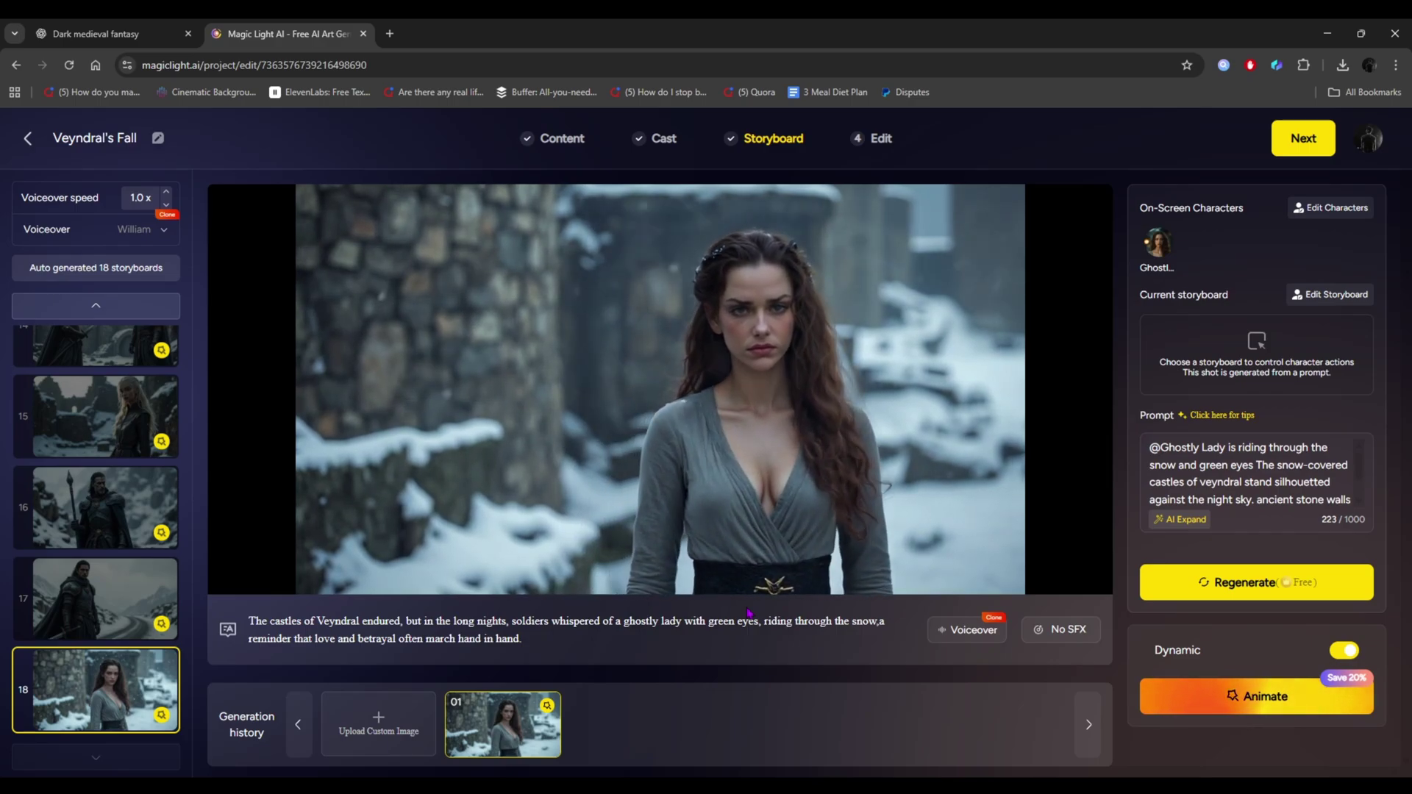
{"action": "key", "text": "Up"}
{"action": "key", "text": "Up"}
{"action": "key", "text": "Up"}
{"action": "key", "text": "Up"}
{"action": "key", "text": "Up"}
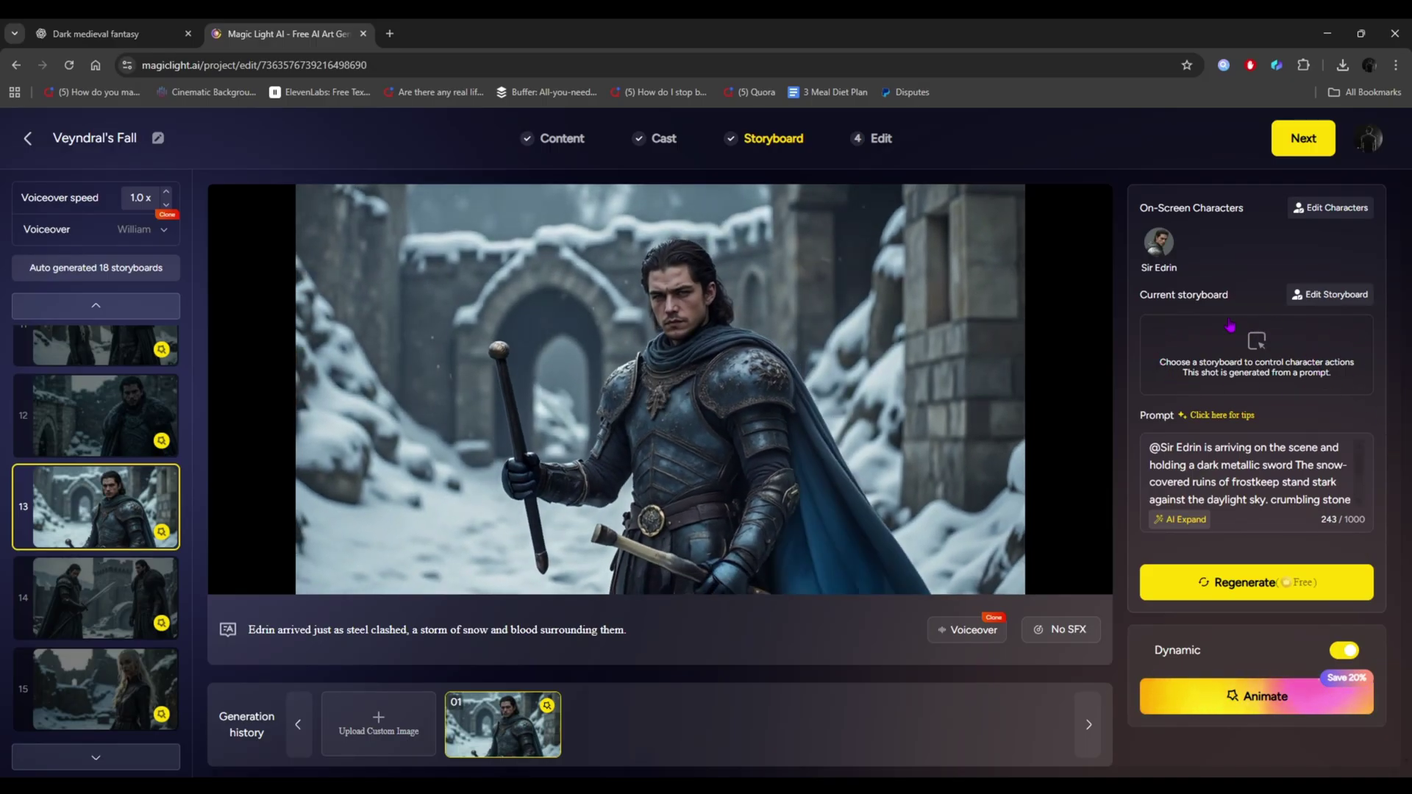
Apply the Kneel down storyboard pose to Sir Edrin in shot 13 and regenerate its image
{"action": "left_click", "coordinate": [1292, 359]}
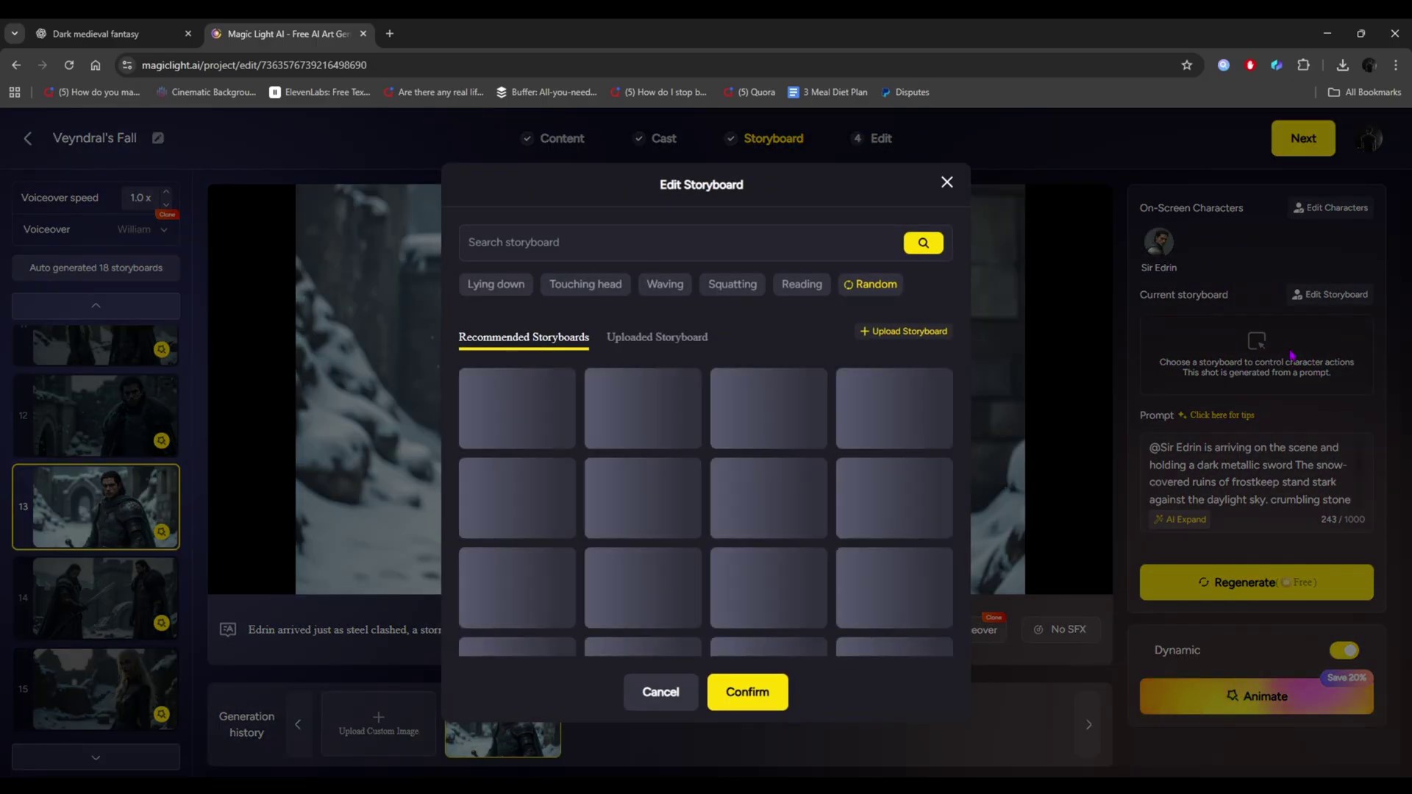
{"action": "scroll", "coordinate": [662, 441], "scroll_direction": "down", "scroll_amount": 10}
{"action": "scroll", "coordinate": [571, 488], "scroll_direction": "up", "scroll_amount": 7}
{"action": "left_click", "coordinate": [870, 512]}
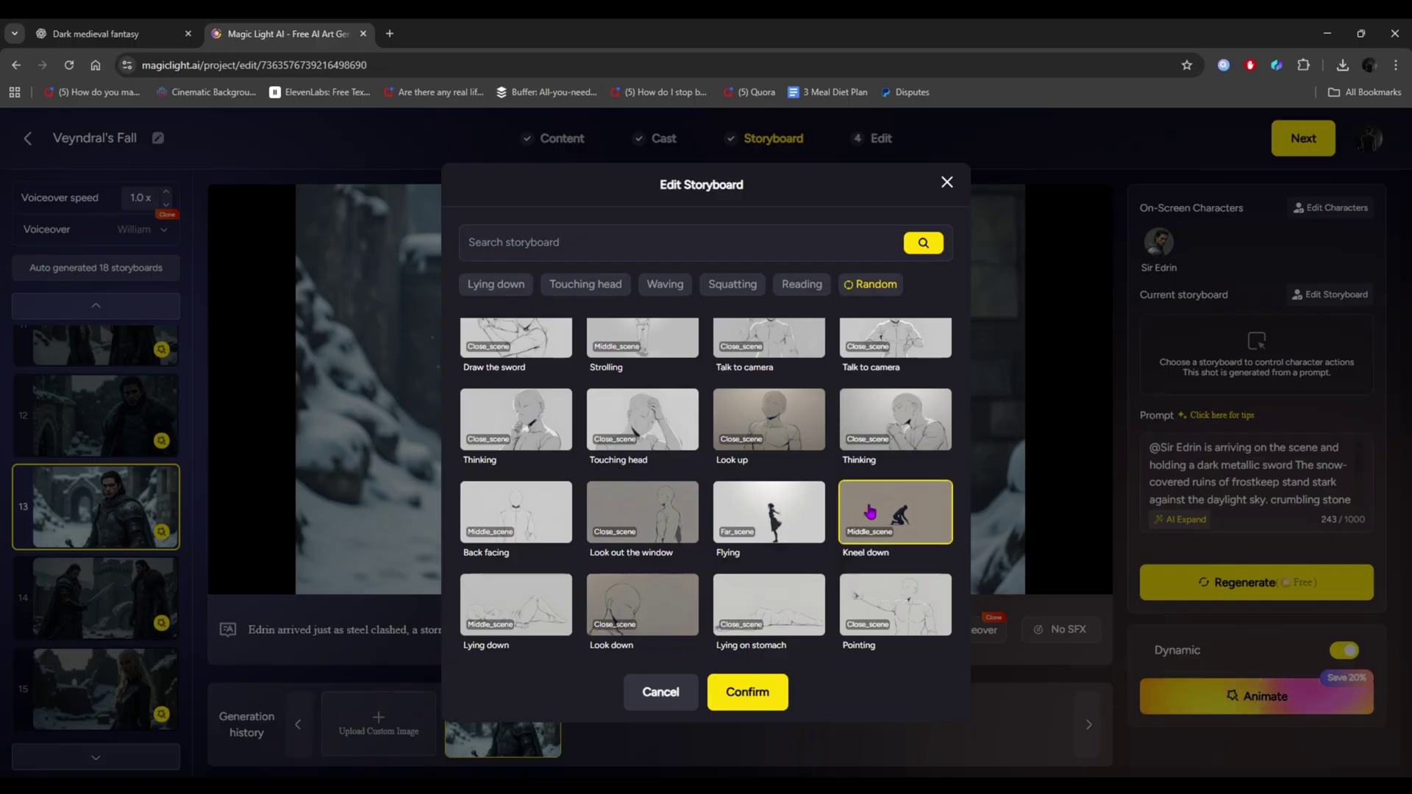
{"action": "left_click", "coordinate": [744, 691]}
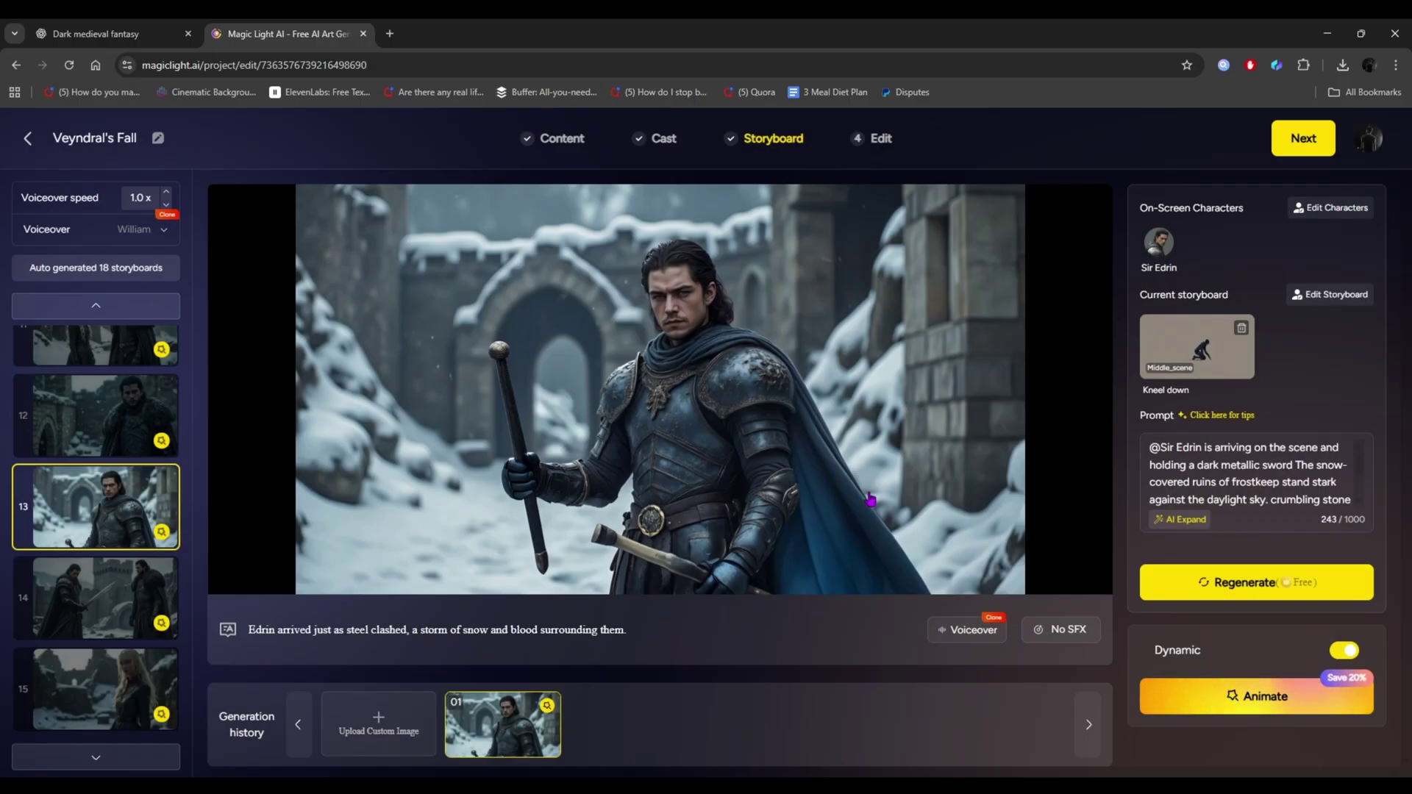
{"action": "left_click", "coordinate": [1199, 581]}
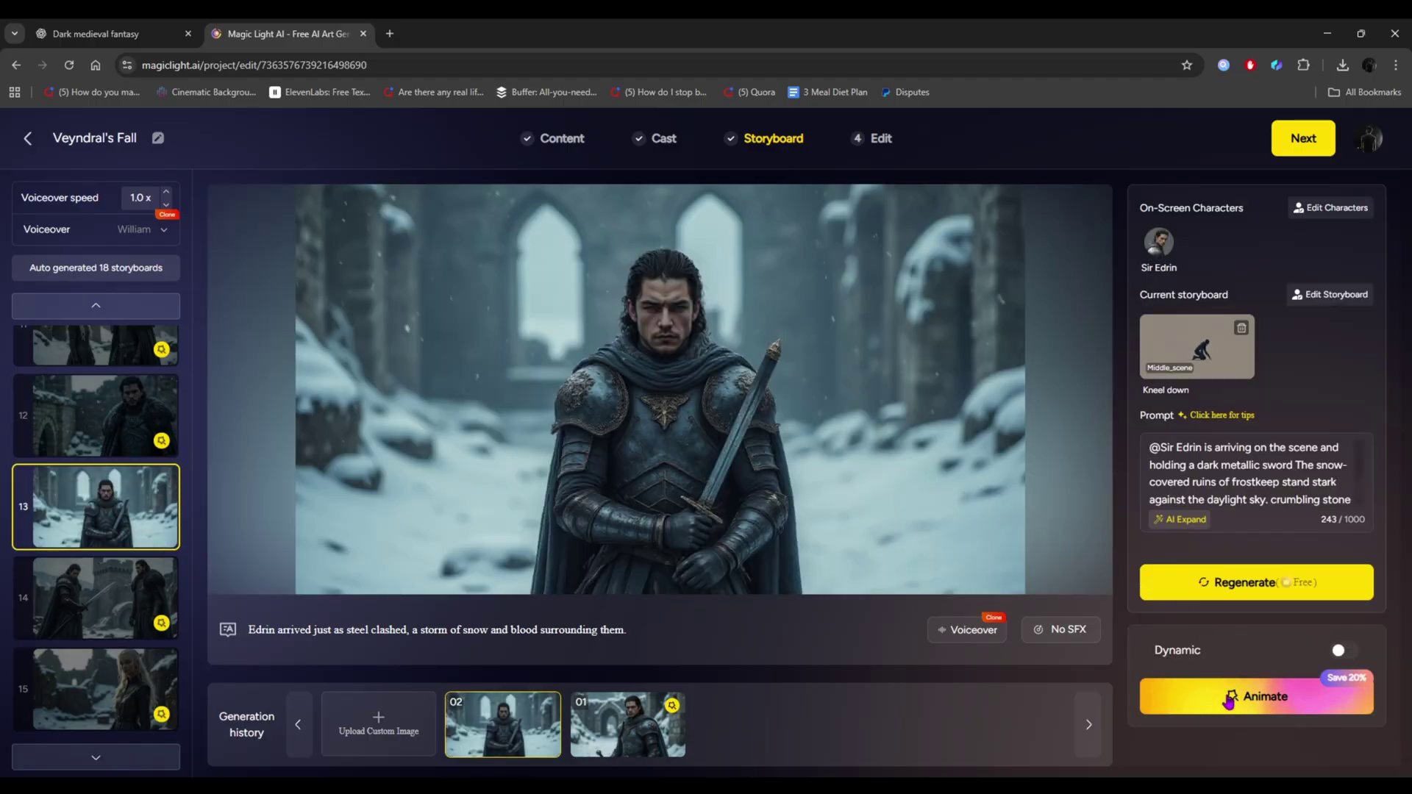
Animate the regenerated image of shot 13 with the KLing 2.1 model
{"action": "left_click", "coordinate": [1228, 701]}
{"action": "left_click", "coordinate": [962, 434]}
{"action": "left_click", "coordinate": [784, 733]}
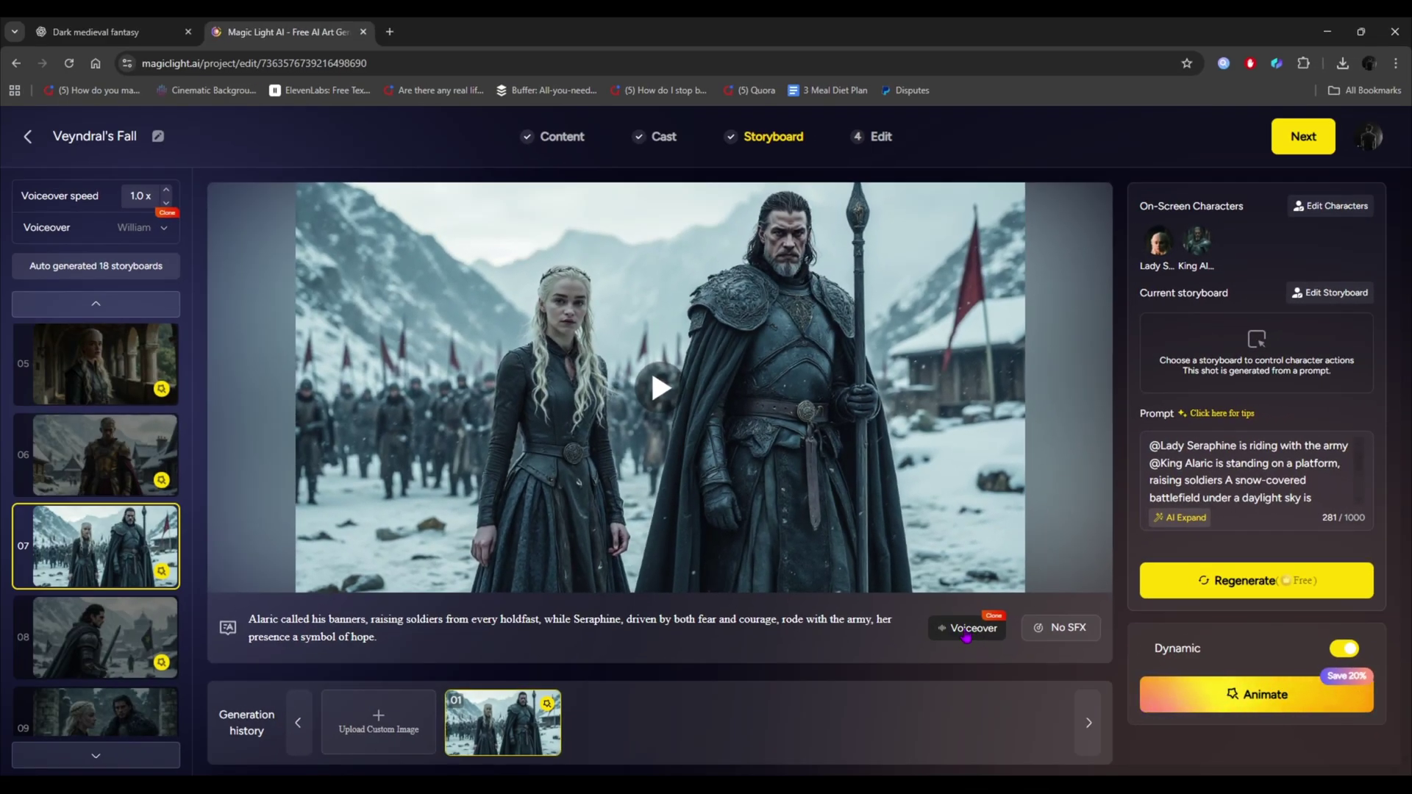
Look through the voiceover speaker and voice options and the sound effect choices for shot 07
{"action": "left_click", "coordinate": [945, 628]}
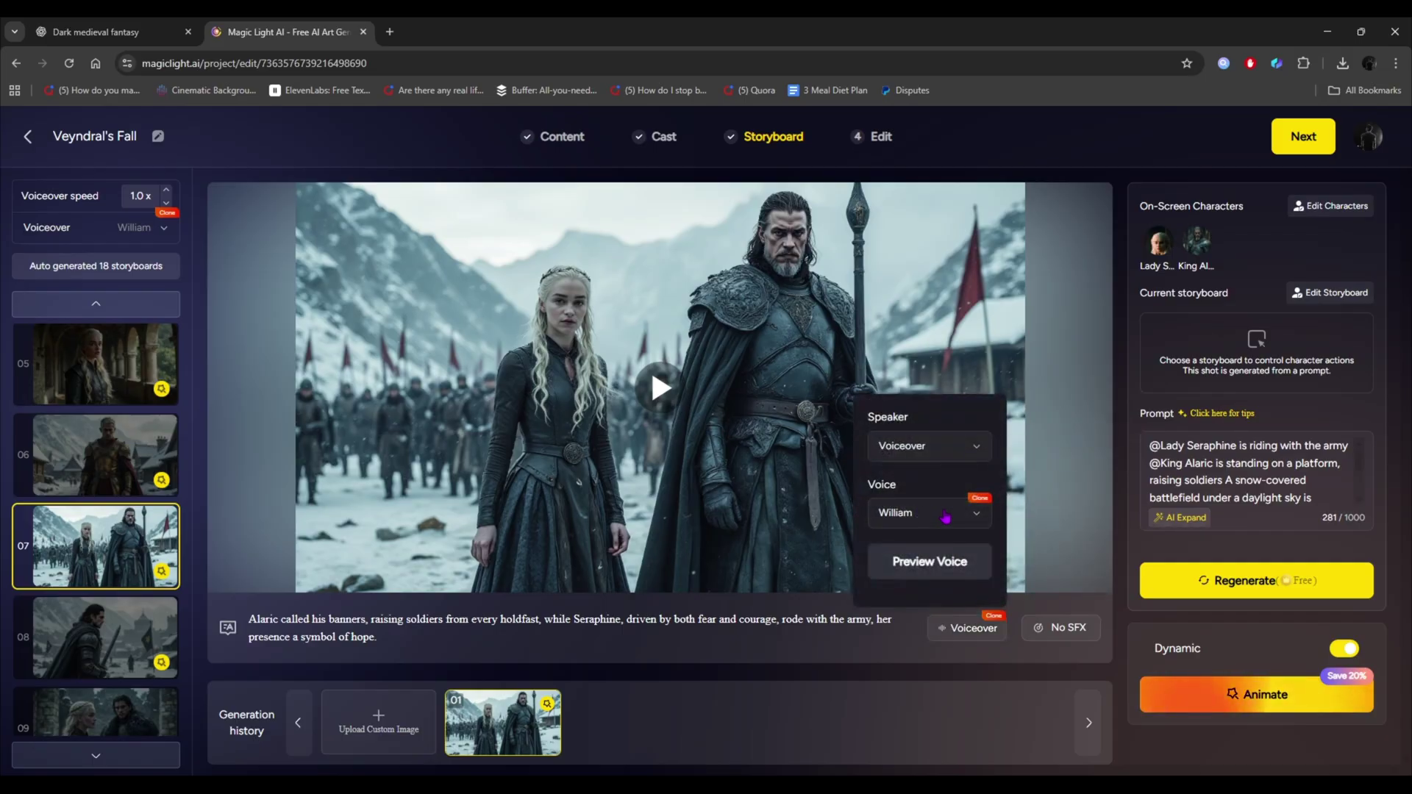
{"action": "left_click", "coordinate": [932, 664]}
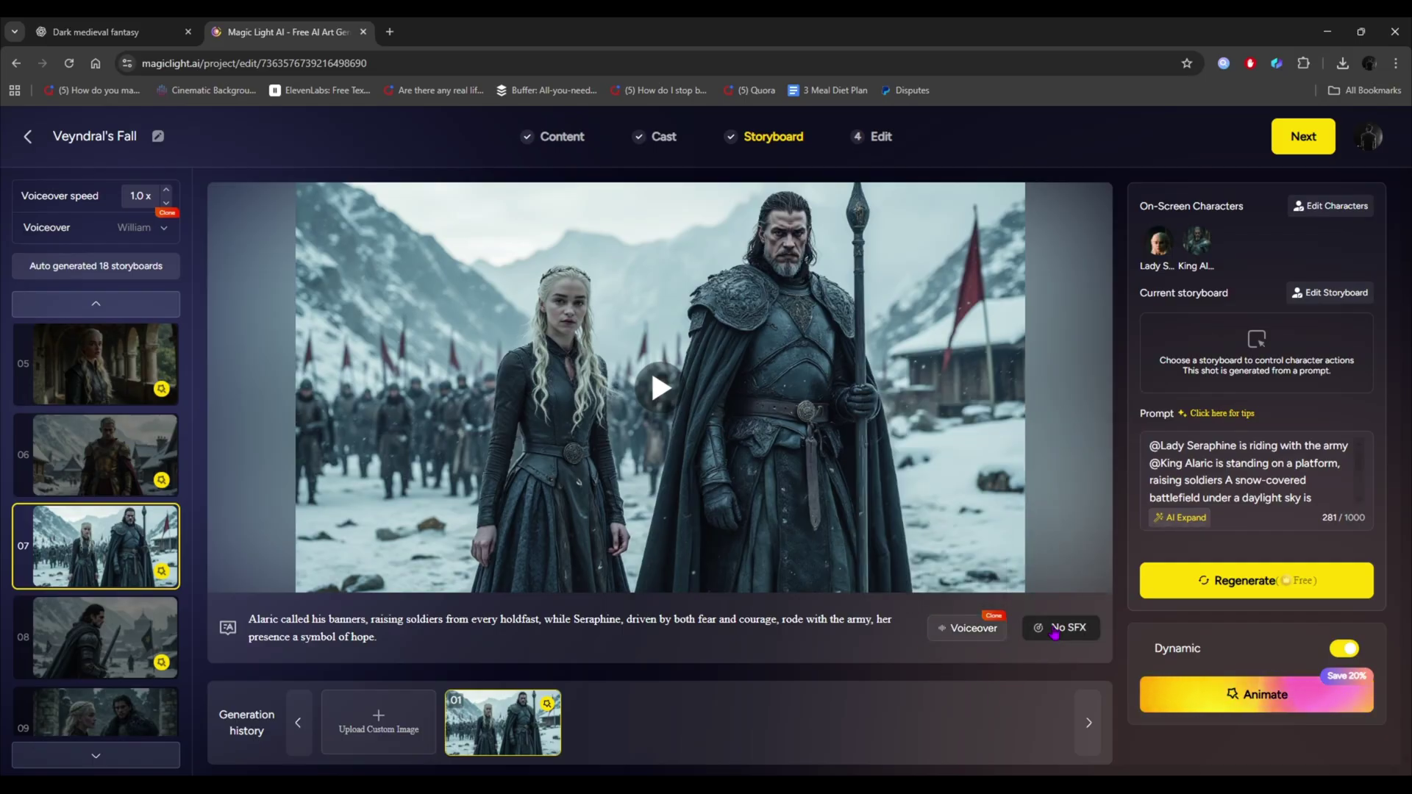
{"action": "left_click", "coordinate": [1055, 633]}
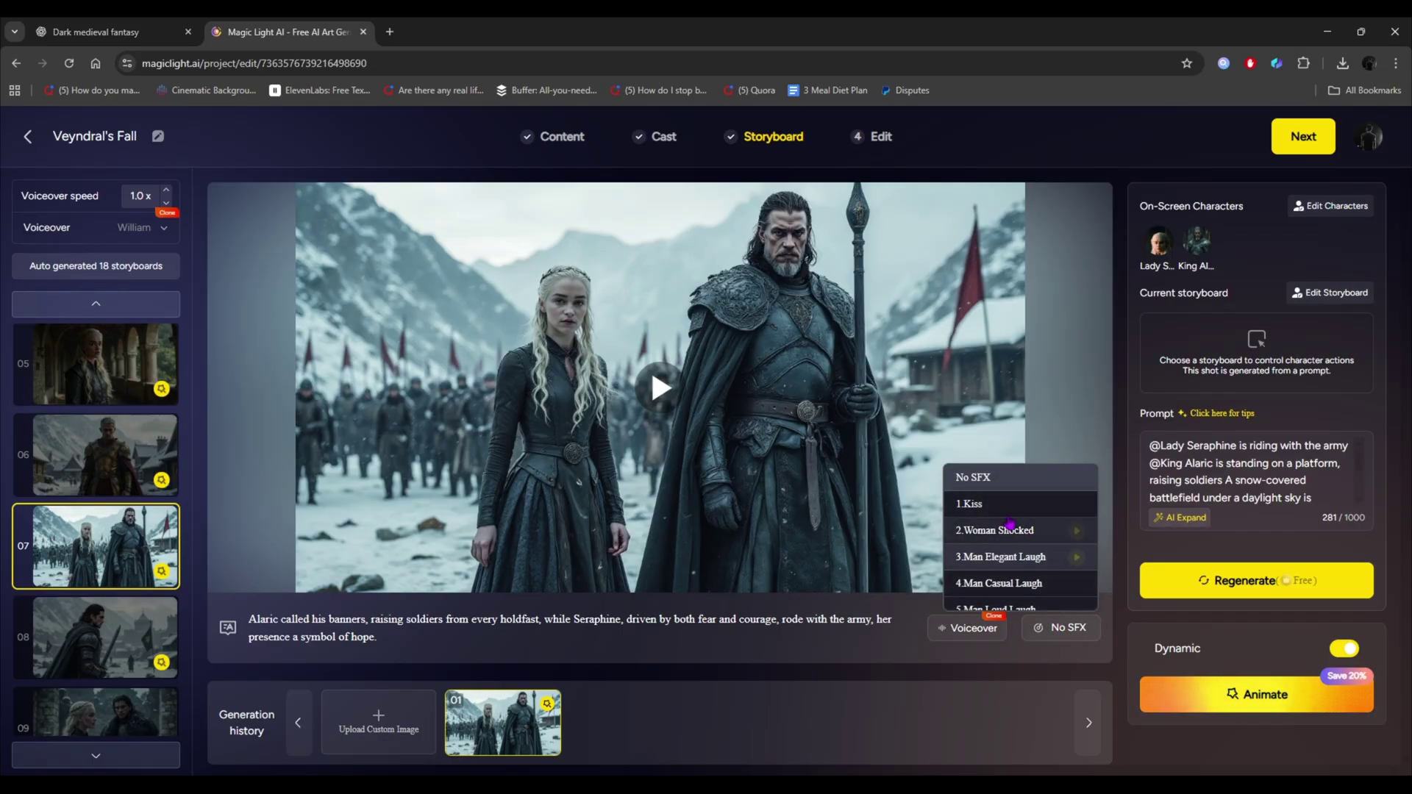
{"action": "left_click", "coordinate": [967, 693]}
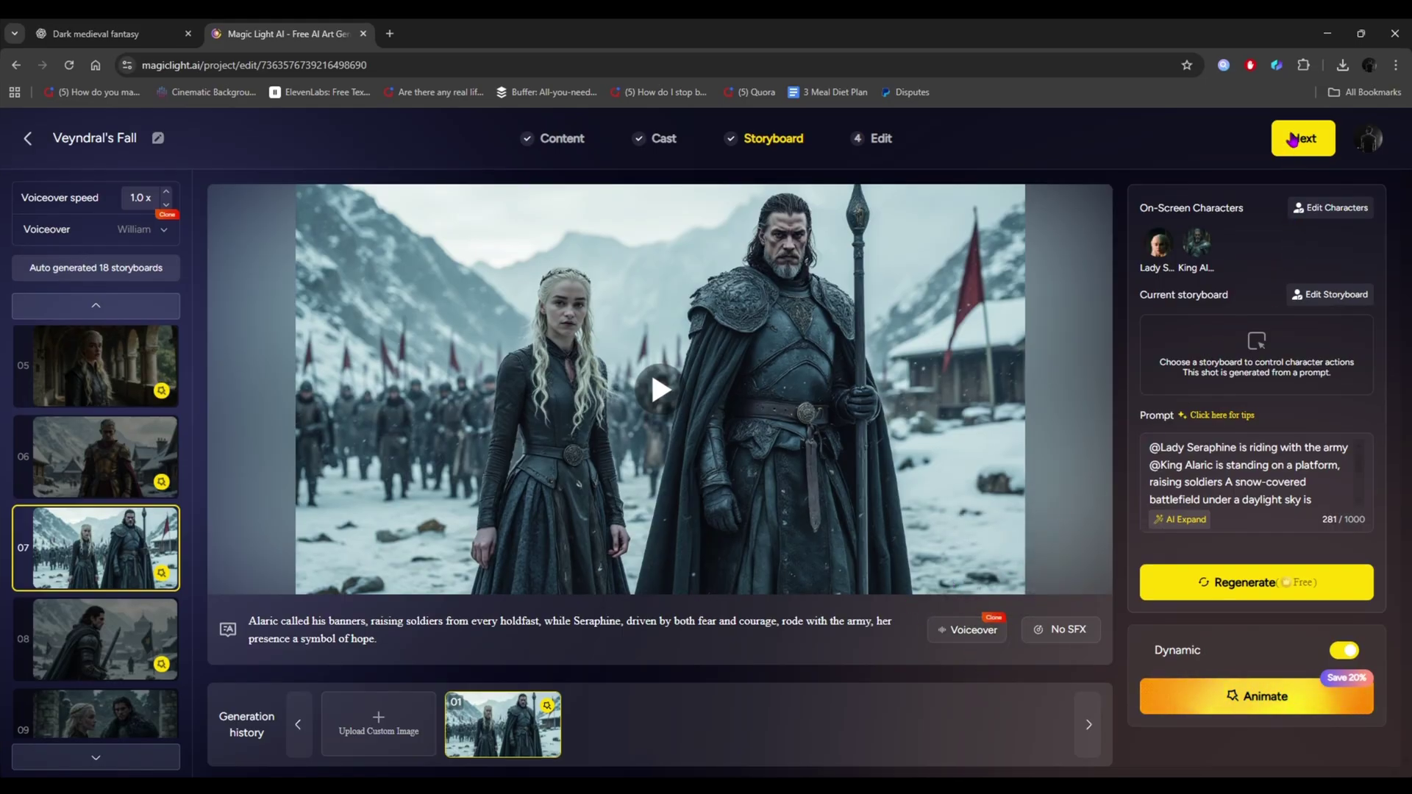
Proceed to the Edit stage and set the cover's title style to No Title
{"action": "left_click", "coordinate": [1292, 140]}
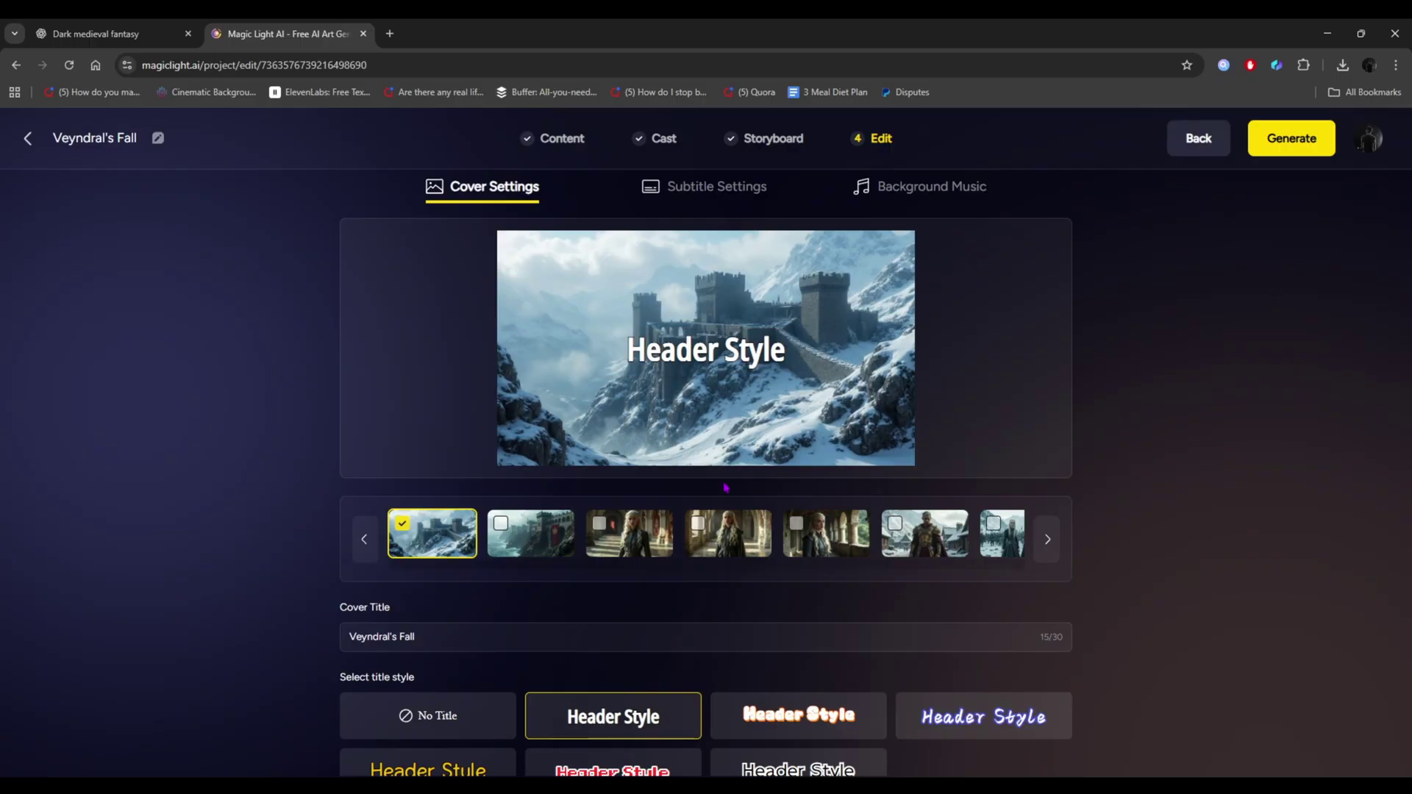
{"action": "scroll", "coordinate": [548, 642], "scroll_direction": "down", "scroll_amount": 1}
{"action": "left_click", "coordinate": [485, 696]}
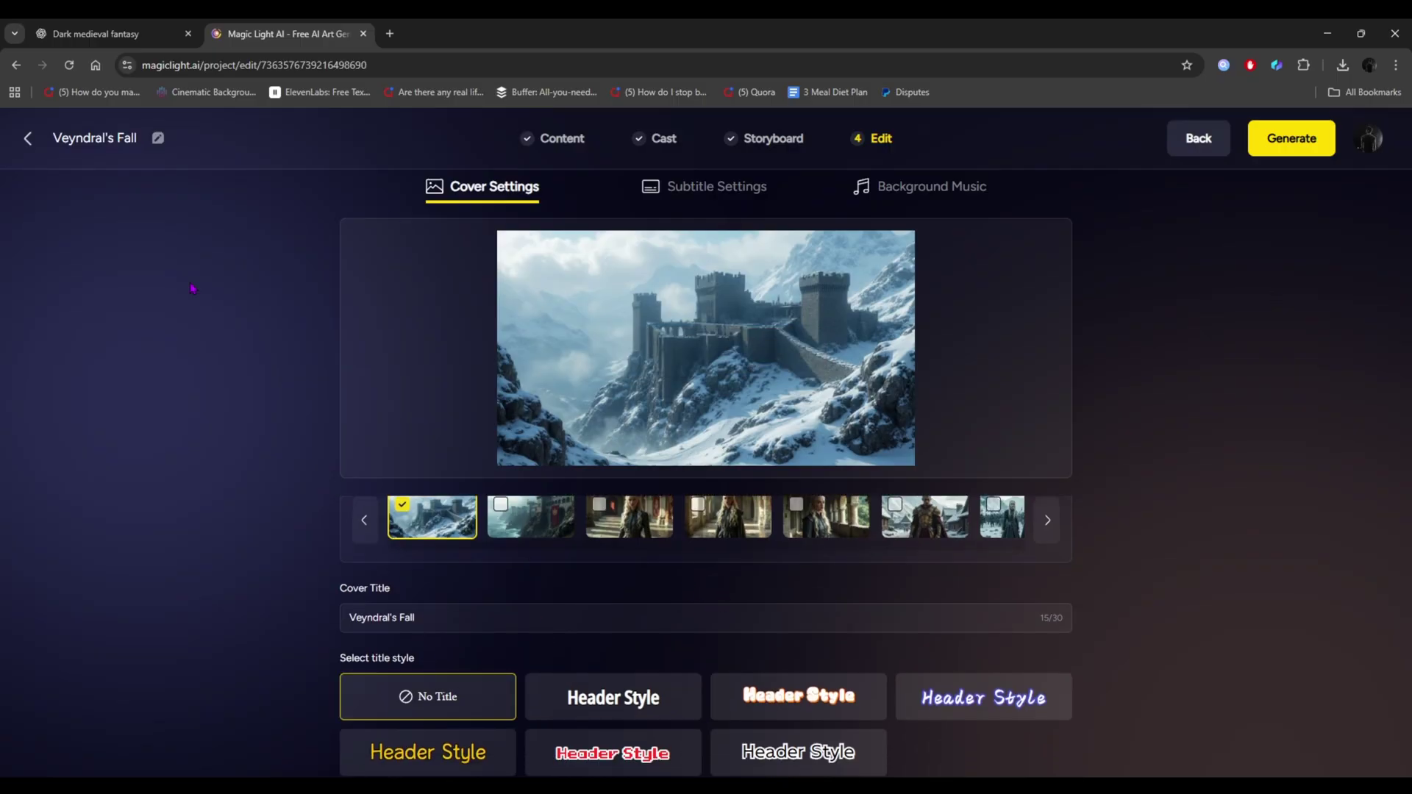
Preview the available subtitle styles and set the video to No Subtitle
{"action": "left_click", "coordinate": [672, 192]}
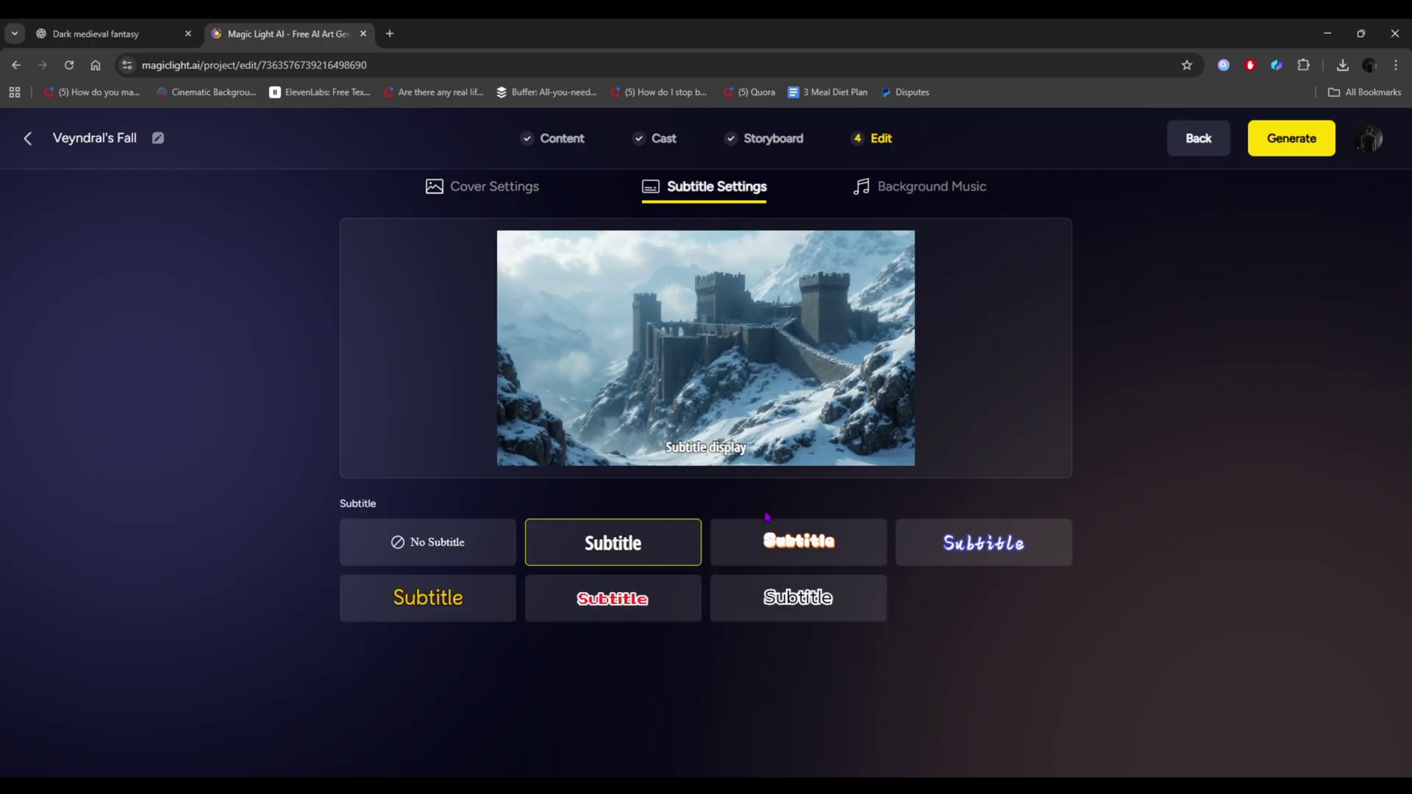
{"action": "left_click", "coordinate": [787, 545]}
{"action": "left_click", "coordinate": [990, 559]}
{"action": "left_click", "coordinate": [817, 596]}
{"action": "left_click", "coordinate": [668, 597]}
{"action": "left_click", "coordinate": [446, 598]}
{"action": "left_click", "coordinate": [481, 563]}
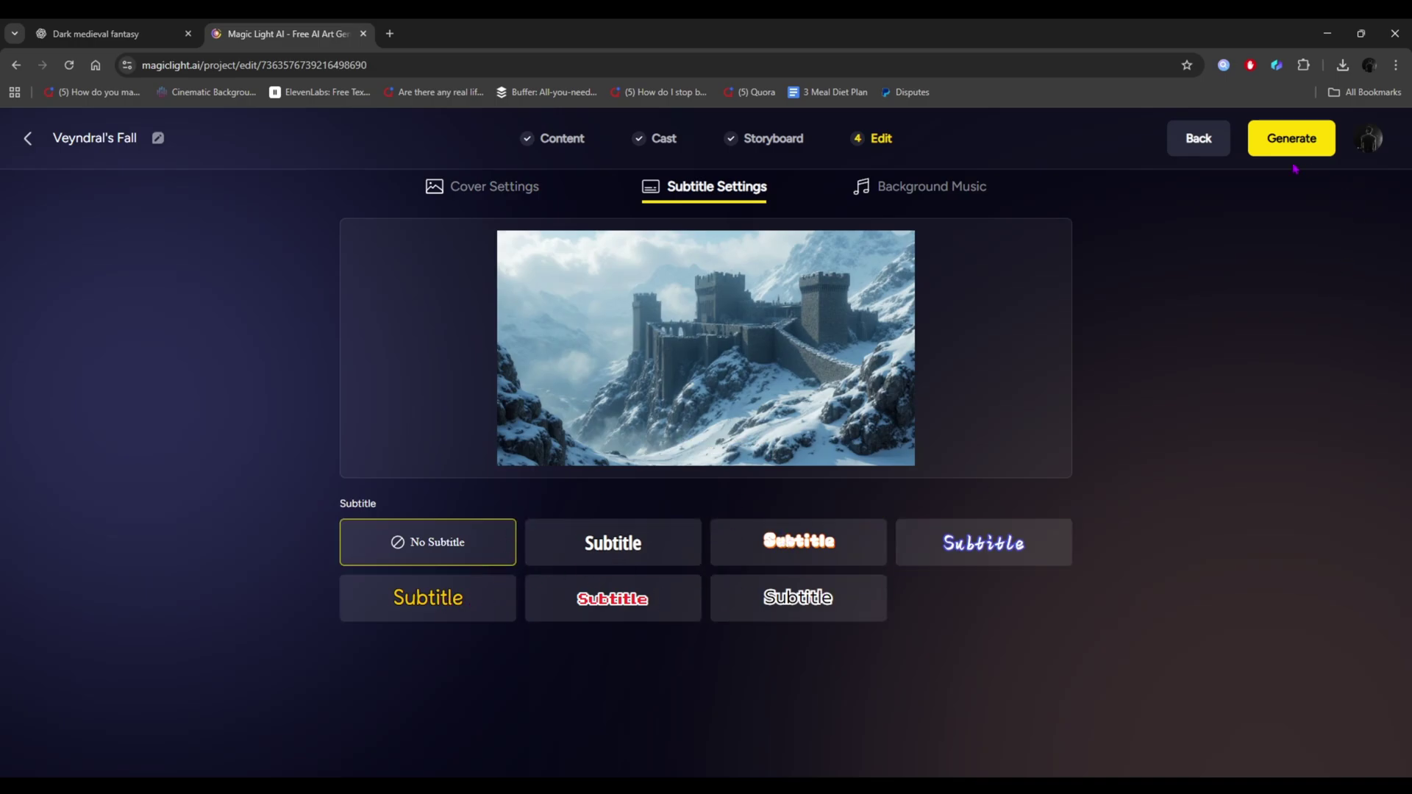
Set the video's background music to None and its volume to 98%
{"action": "left_click", "coordinate": [896, 193]}
{"action": "scroll", "coordinate": [715, 565], "scroll_direction": "down", "scroll_amount": 3}
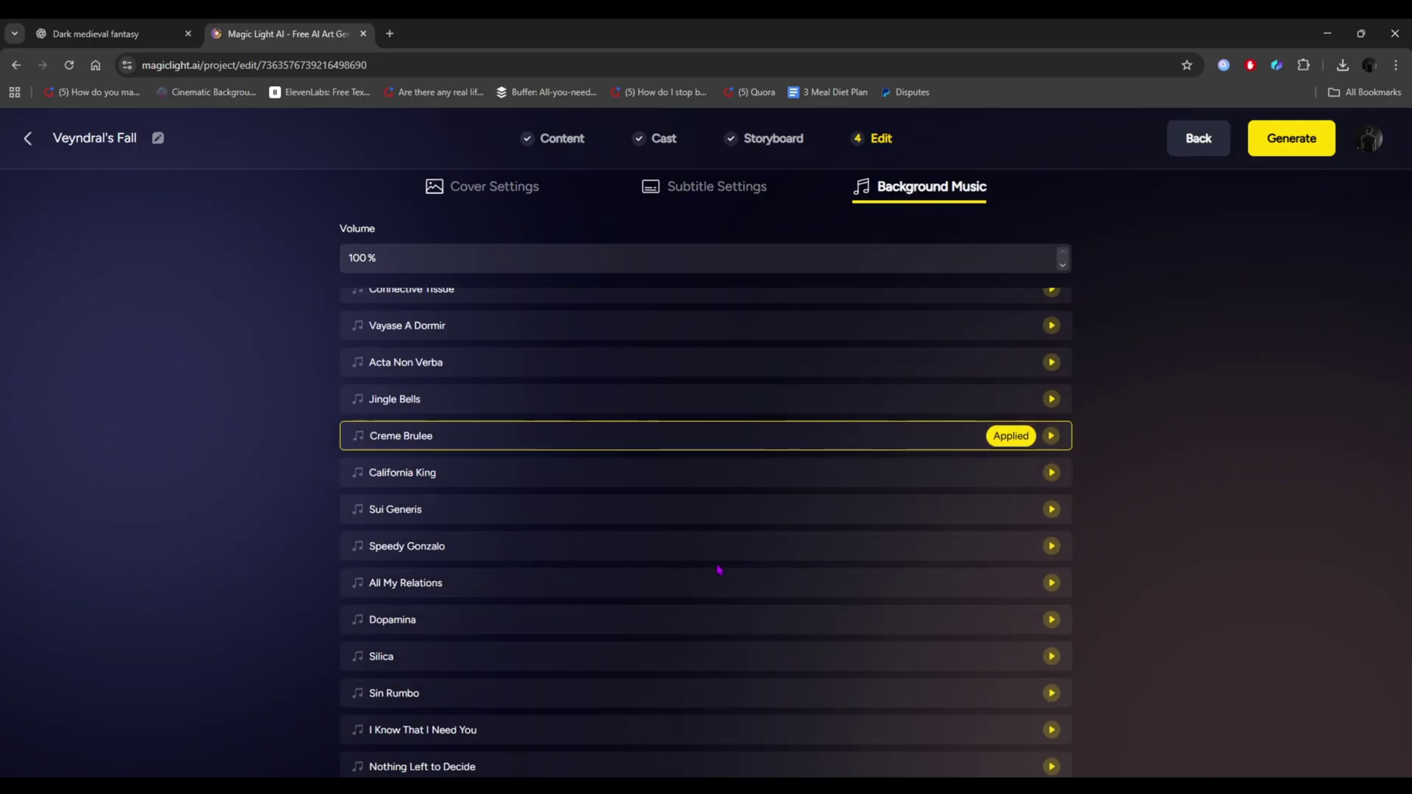
{"action": "scroll", "coordinate": [746, 526], "scroll_direction": "up", "scroll_amount": 4}
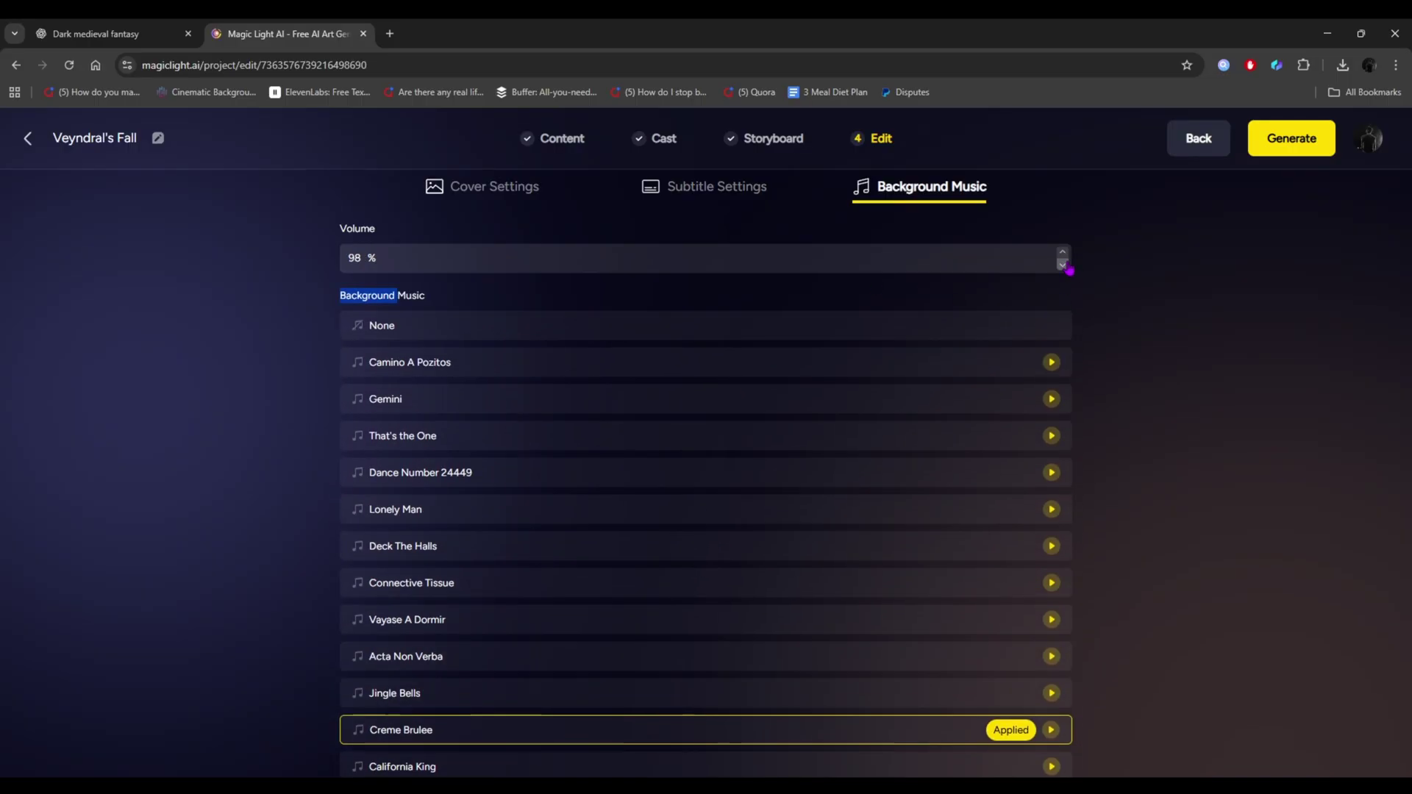
{"action": "left_click", "coordinate": [567, 325]}
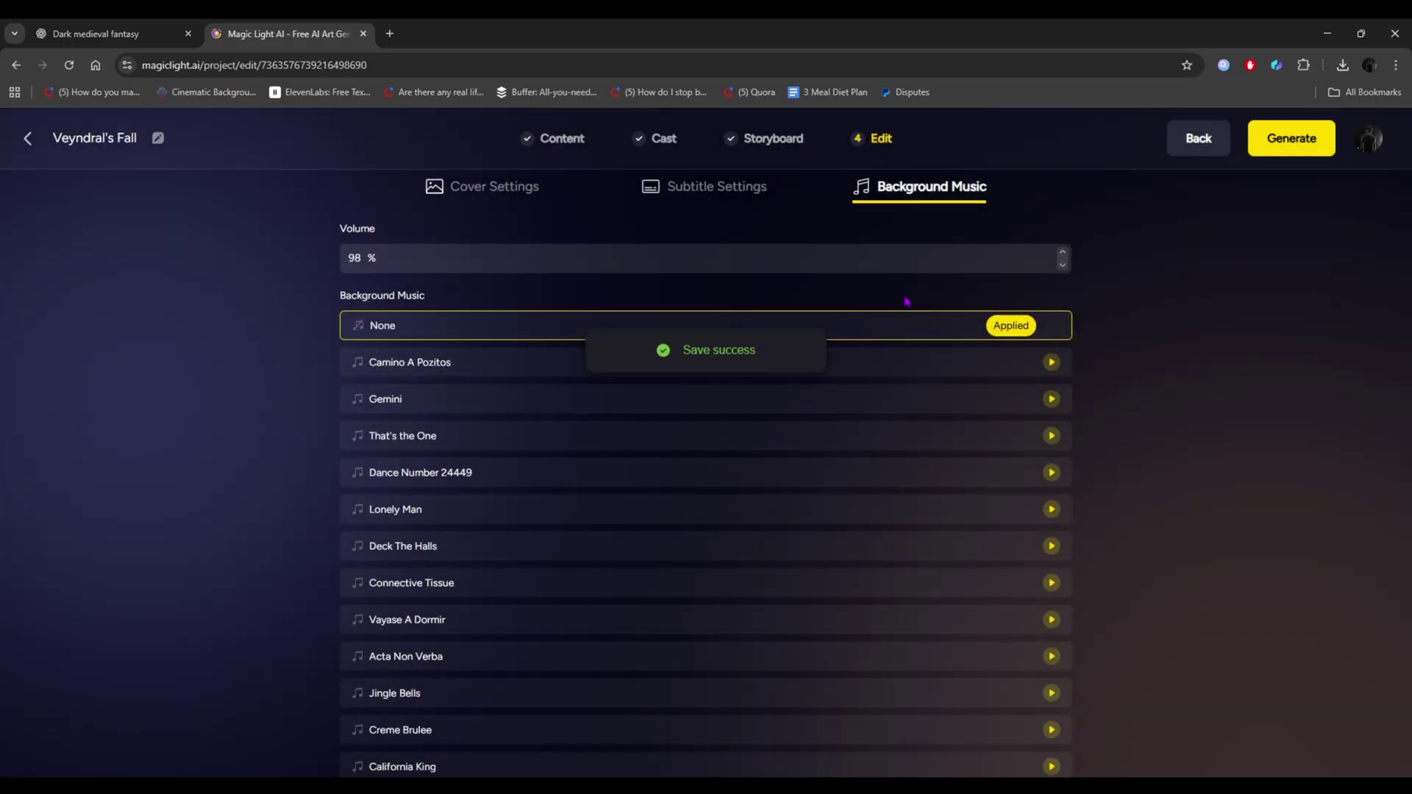
Generate the final video with a 16:9 ratio and High (1080p) export resolution
{"action": "left_click", "coordinate": [1294, 145]}
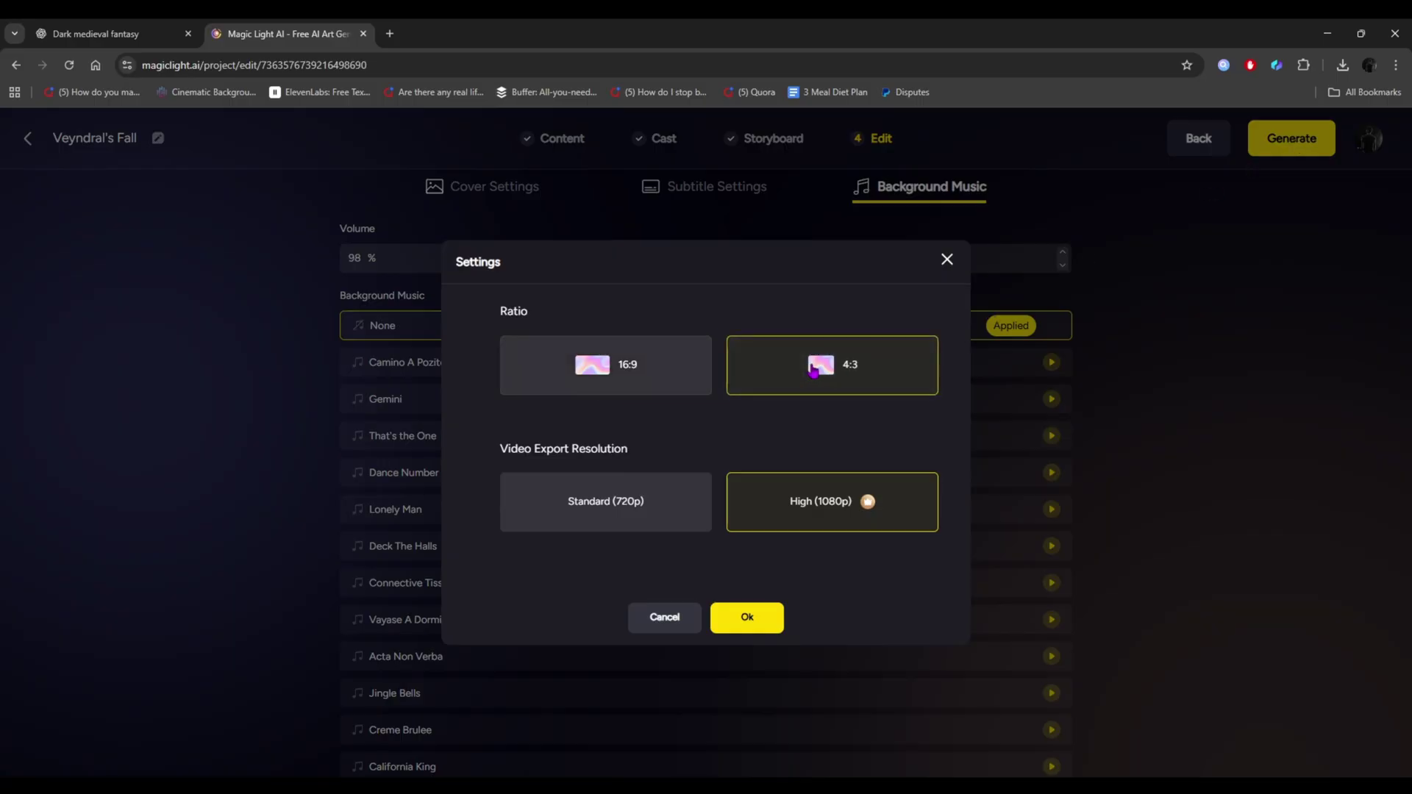
{"action": "left_click", "coordinate": [666, 375]}
{"action": "left_click", "coordinate": [647, 508]}
{"action": "left_click", "coordinate": [821, 510]}
{"action": "left_click", "coordinate": [770, 611]}
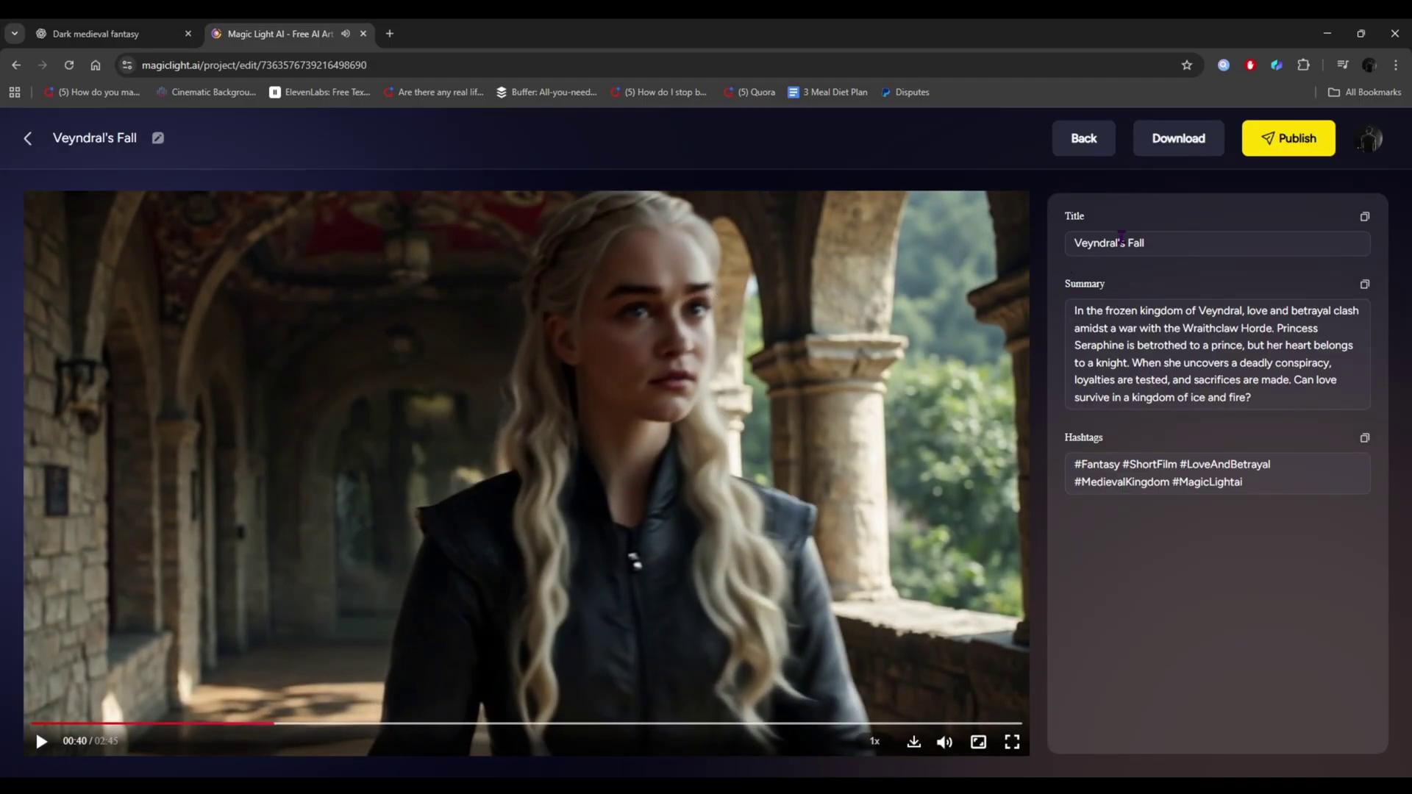
Download the generated video and all of its images, saving them to the Downloads folder
{"action": "mouse_move", "coordinate": [1179, 149]}
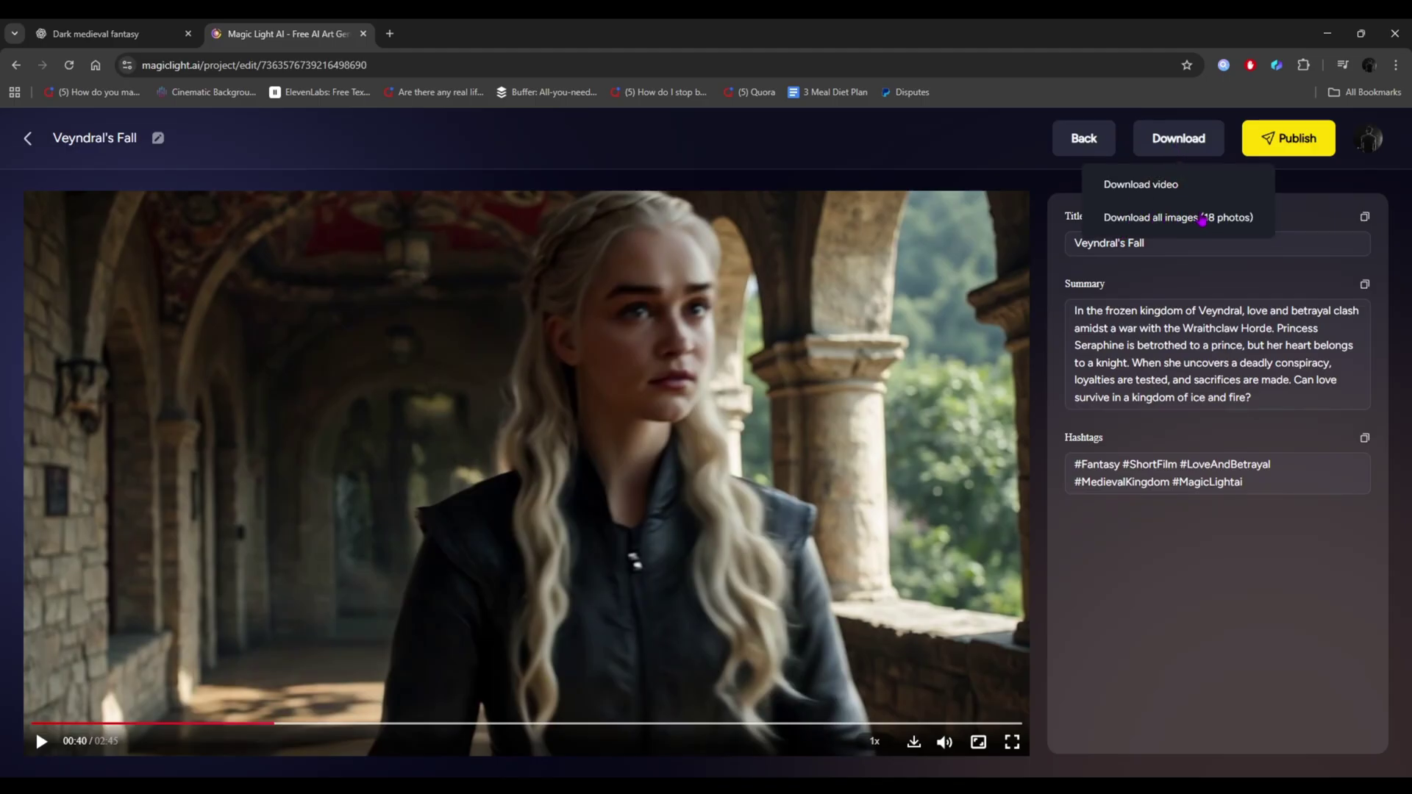
{"action": "left_click", "coordinate": [1157, 193]}
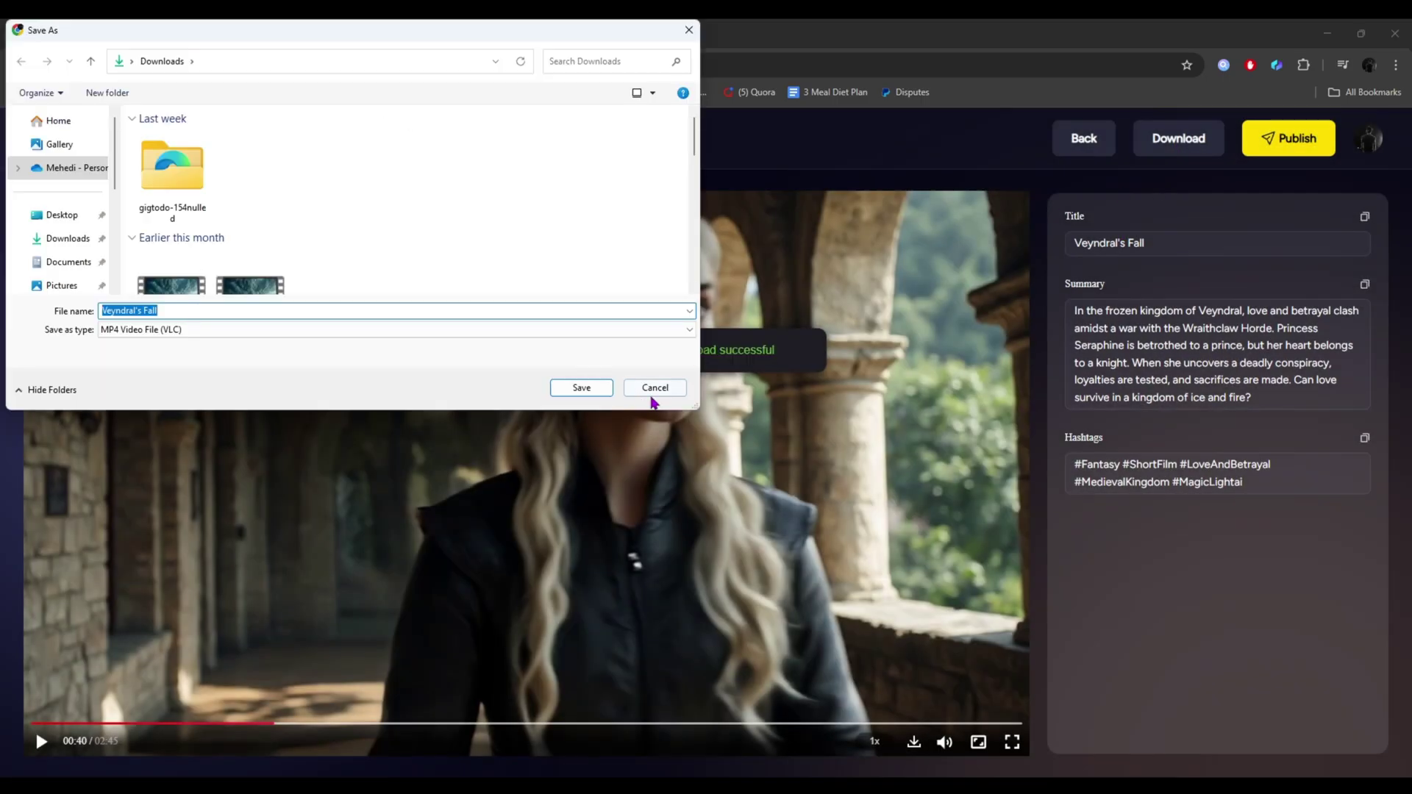
{"action": "left_click", "coordinate": [593, 388]}
{"action": "mouse_move", "coordinate": [1179, 147]}
{"action": "left_click", "coordinate": [1207, 214]}
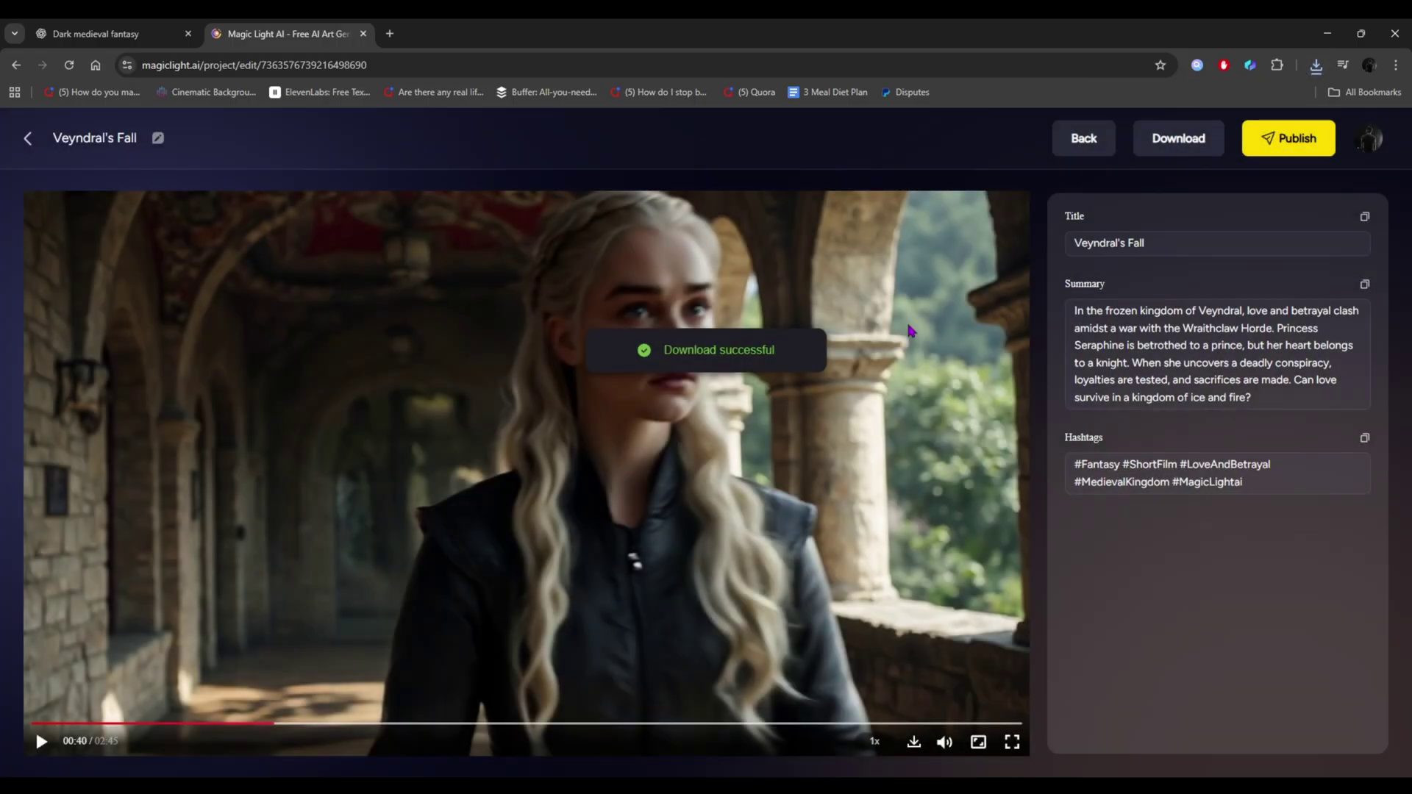
{"action": "left_click", "coordinate": [581, 388]}
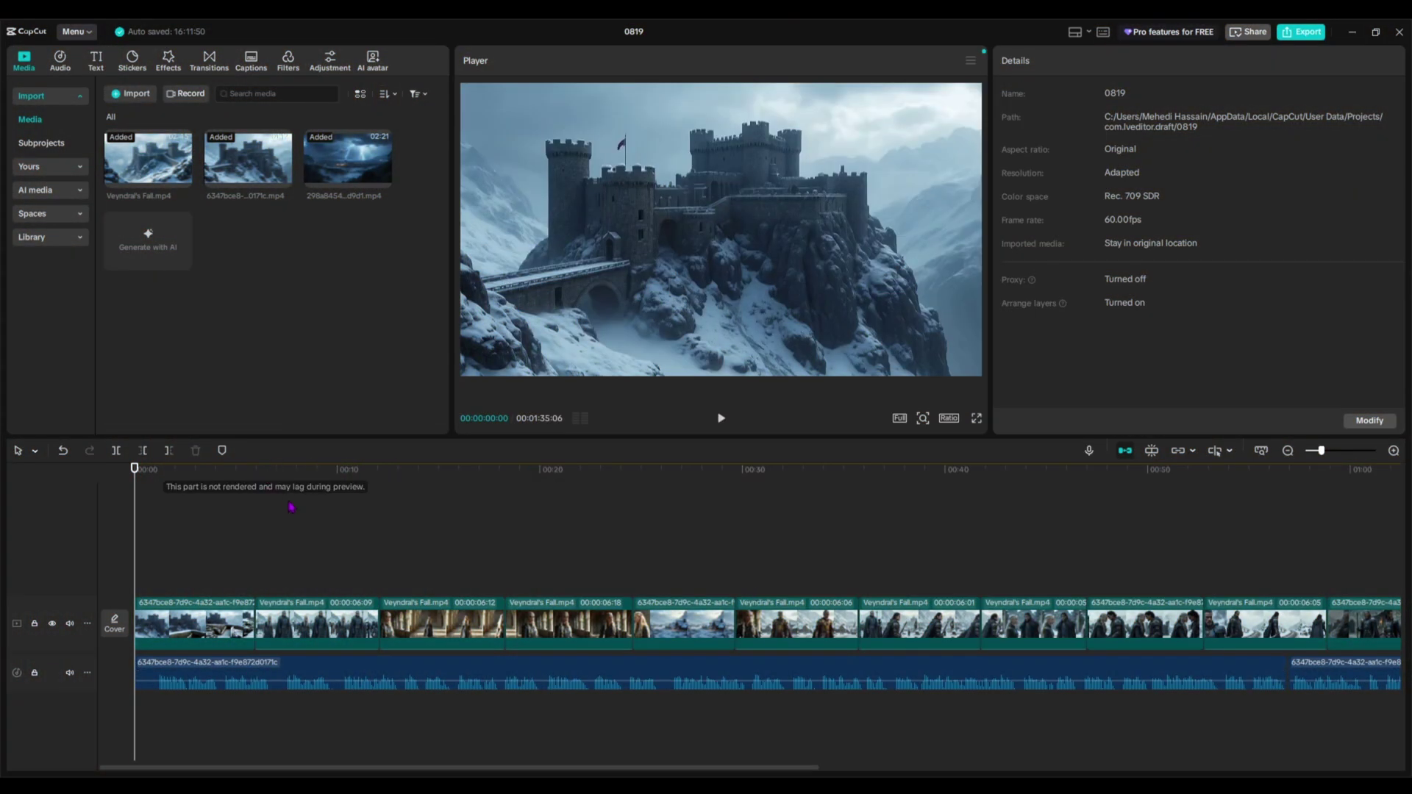
In CapCut project 0819, add the first Overlay transition at the cuts between clips along the main video track
{"action": "left_click_drag", "start_coordinate": [193, 540], "coordinate": [4, 641]}
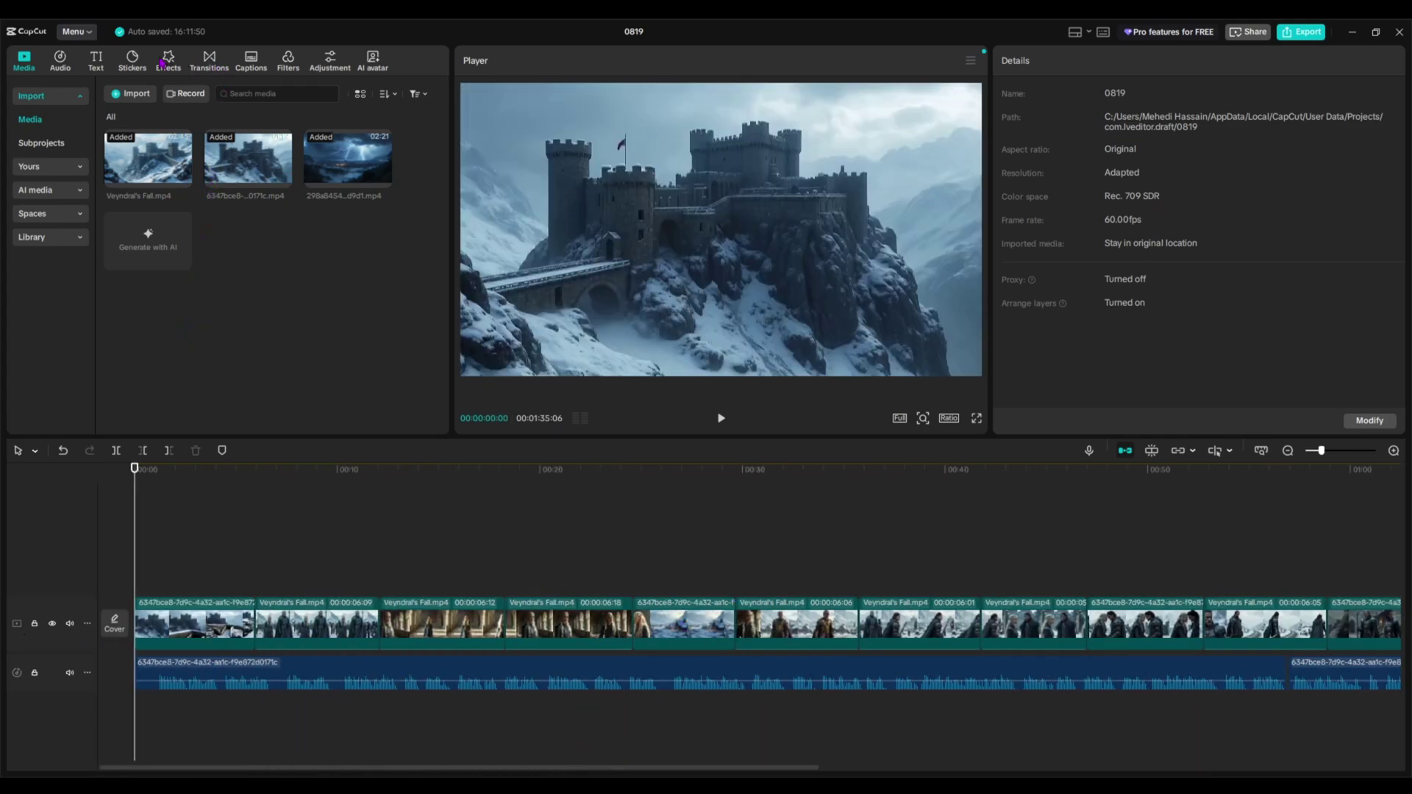
{"action": "left_click", "coordinate": [229, 67]}
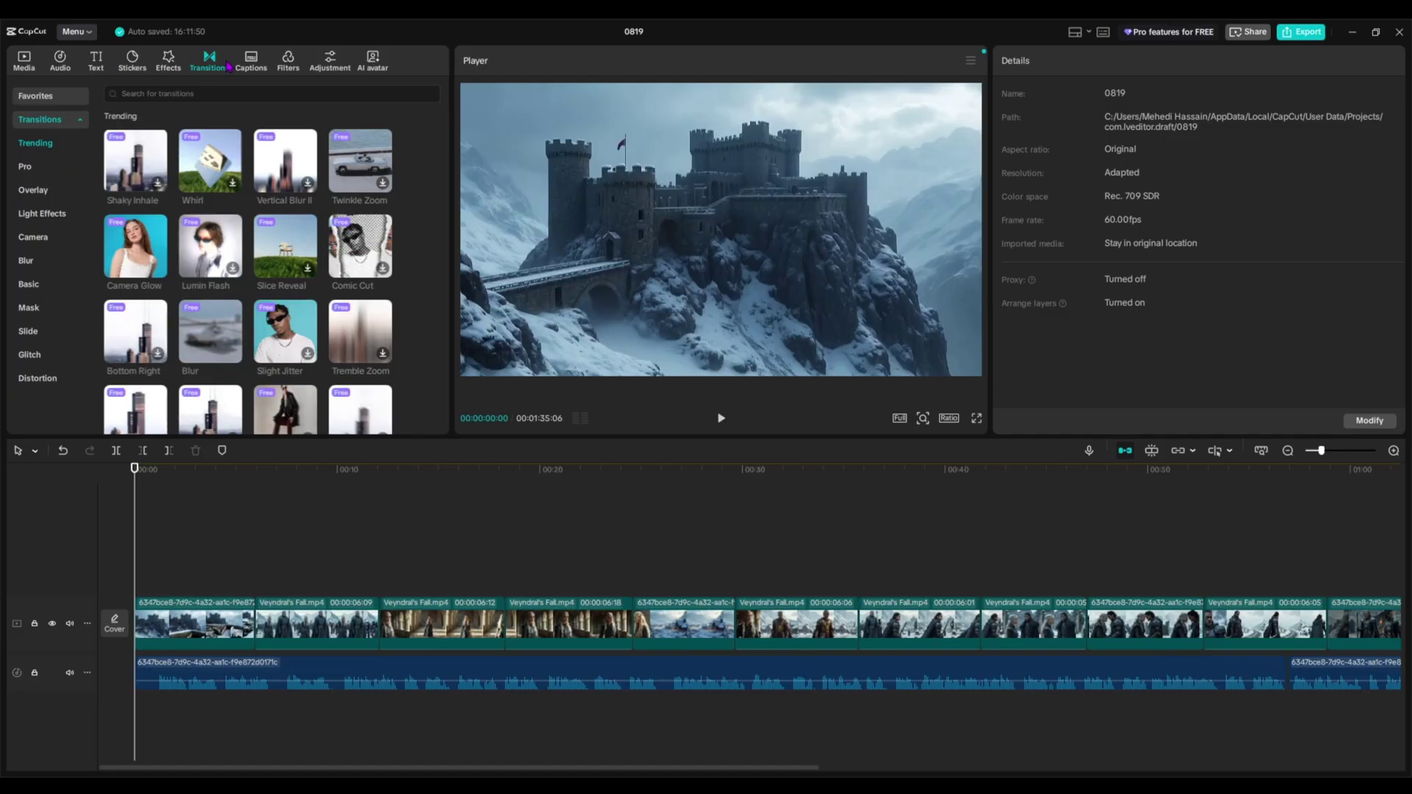
{"action": "left_click", "coordinate": [34, 190]}
{"action": "left_click_drag", "start_coordinate": [143, 165], "coordinate": [248, 504]}
{"action": "left_click_drag", "start_coordinate": [252, 620], "coordinate": [255, 620]}
{"action": "left_click_drag", "start_coordinate": [140, 166], "coordinate": [379, 620]}
{"action": "left_click_drag", "start_coordinate": [139, 165], "coordinate": [981, 622]}
{"action": "left_click_drag", "start_coordinate": [1328, 629], "coordinate": [1329, 623]}
{"action": "scroll", "coordinate": [1213, 567], "scroll_direction": "right", "scroll_amount": 3}
{"action": "left_click", "coordinate": [1214, 567]}
{"action": "left_click_drag", "start_coordinate": [145, 160], "coordinate": [1035, 618]}
{"action": "left_click", "coordinate": [1099, 542]}
{"action": "left_click_drag", "start_coordinate": [1099, 541], "coordinate": [751, 586]}
{"action": "left_click_drag", "start_coordinate": [145, 162], "coordinate": [735, 618]}
{"action": "left_click_drag", "start_coordinate": [751, 559], "coordinate": [135, 529]}
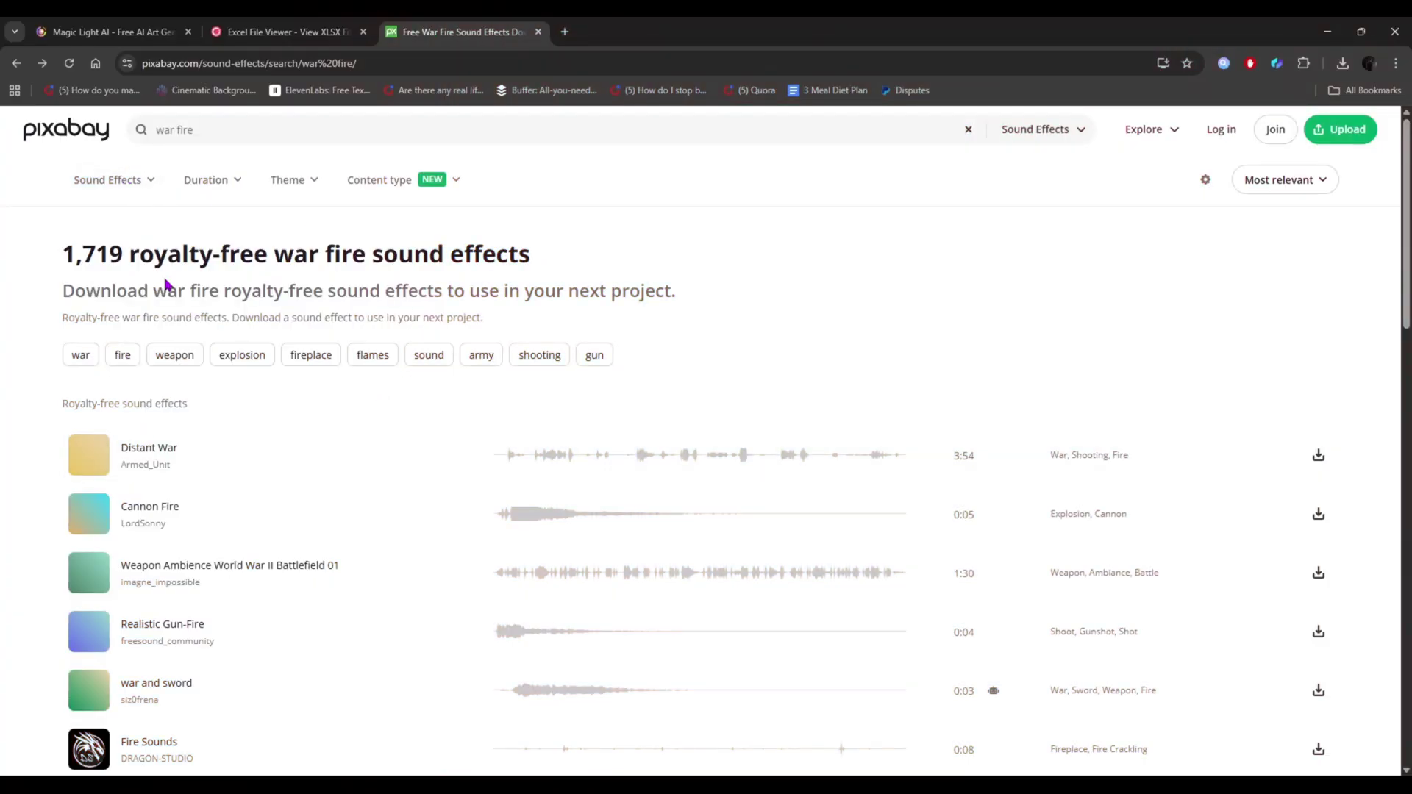
Switch to Pixabay and browse its sound effects for war fire and for fire
{"action": "scroll", "coordinate": [353, 410], "scroll_direction": "down", "scroll_amount": 6}
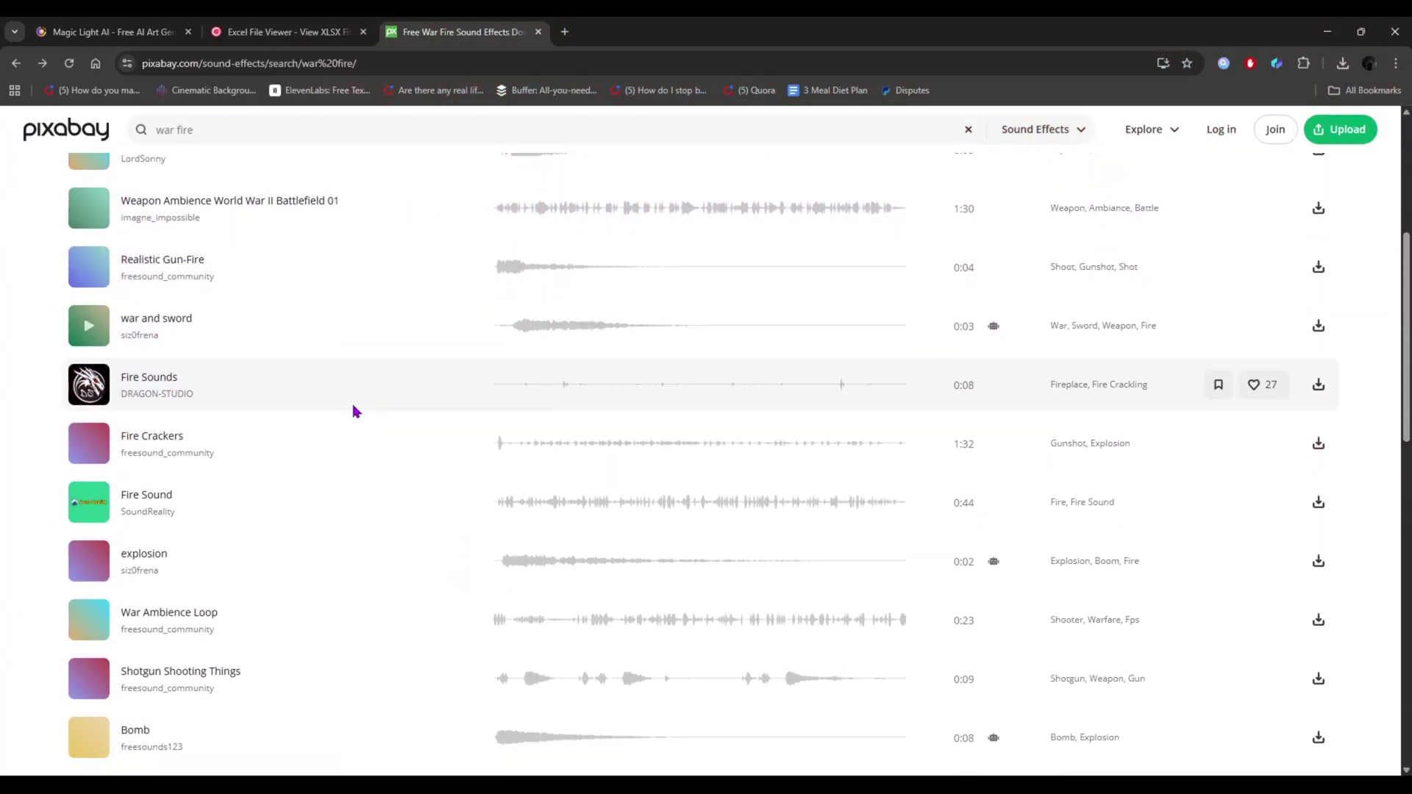
{"action": "scroll", "coordinate": [361, 411], "scroll_direction": "down", "scroll_amount": 4}
{"action": "scroll", "coordinate": [361, 411], "scroll_direction": "up", "scroll_amount": 9}
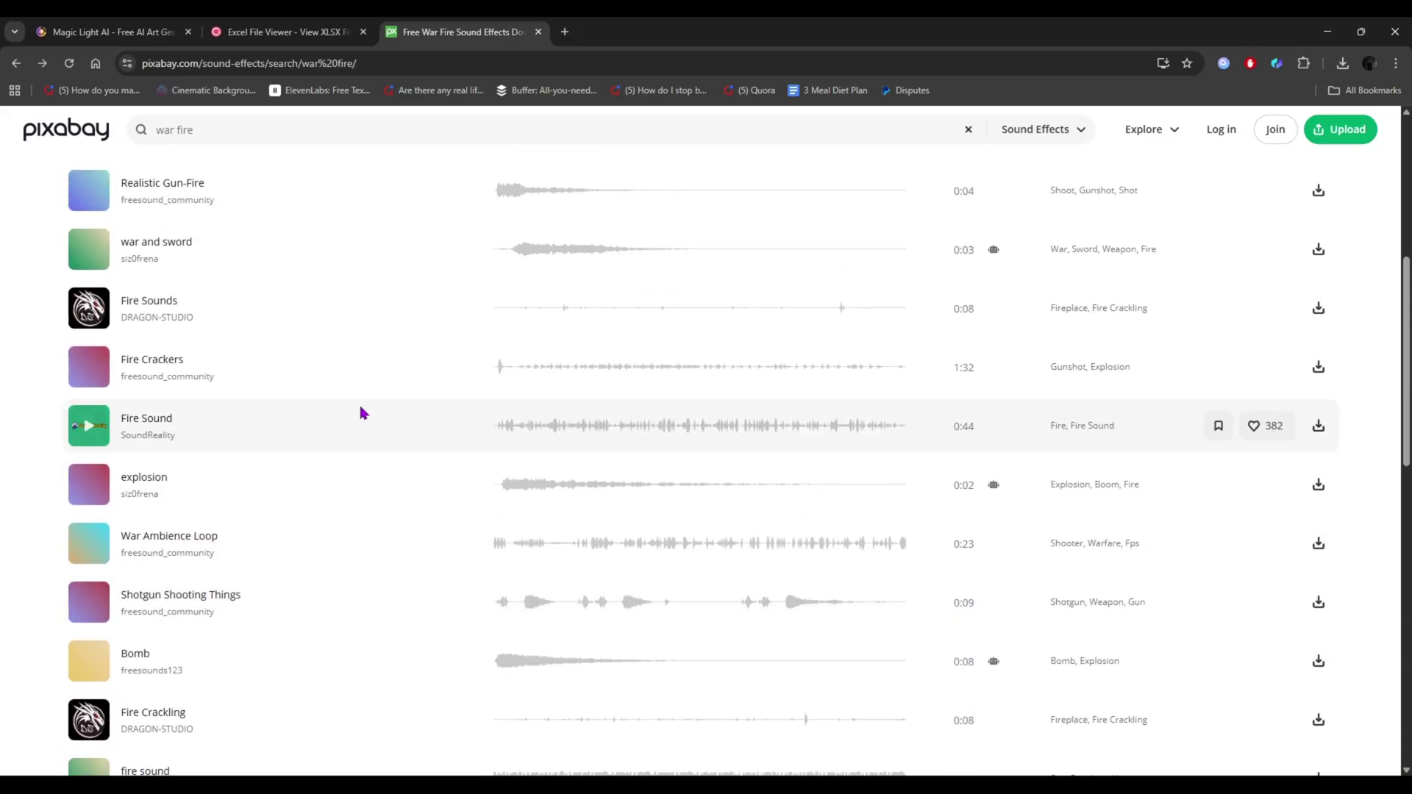
{"action": "scroll", "coordinate": [360, 412], "scroll_direction": "up", "scroll_amount": 1}
{"action": "left_click", "coordinate": [42, 66]}
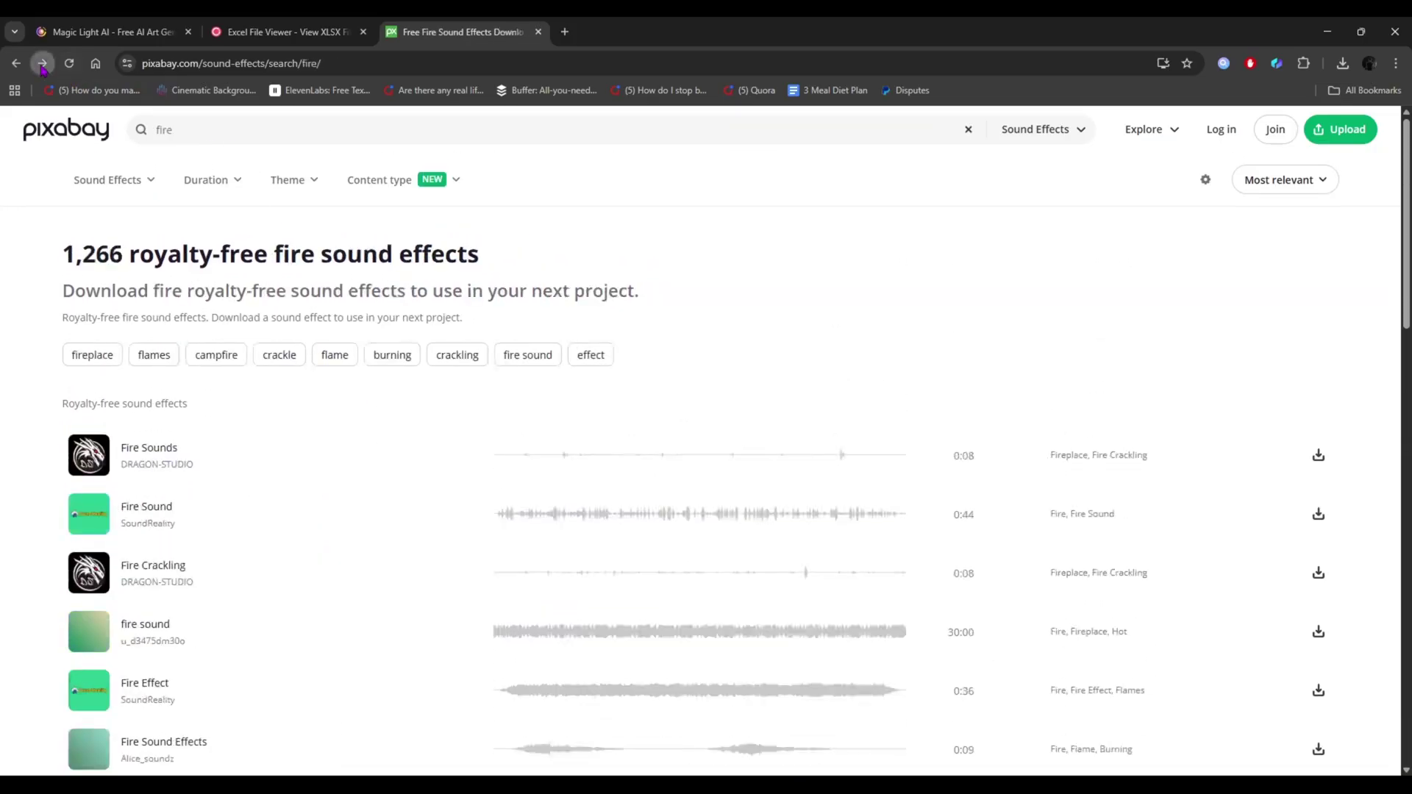
{"action": "scroll", "coordinate": [353, 416], "scroll_direction": "down", "scroll_amount": 9}
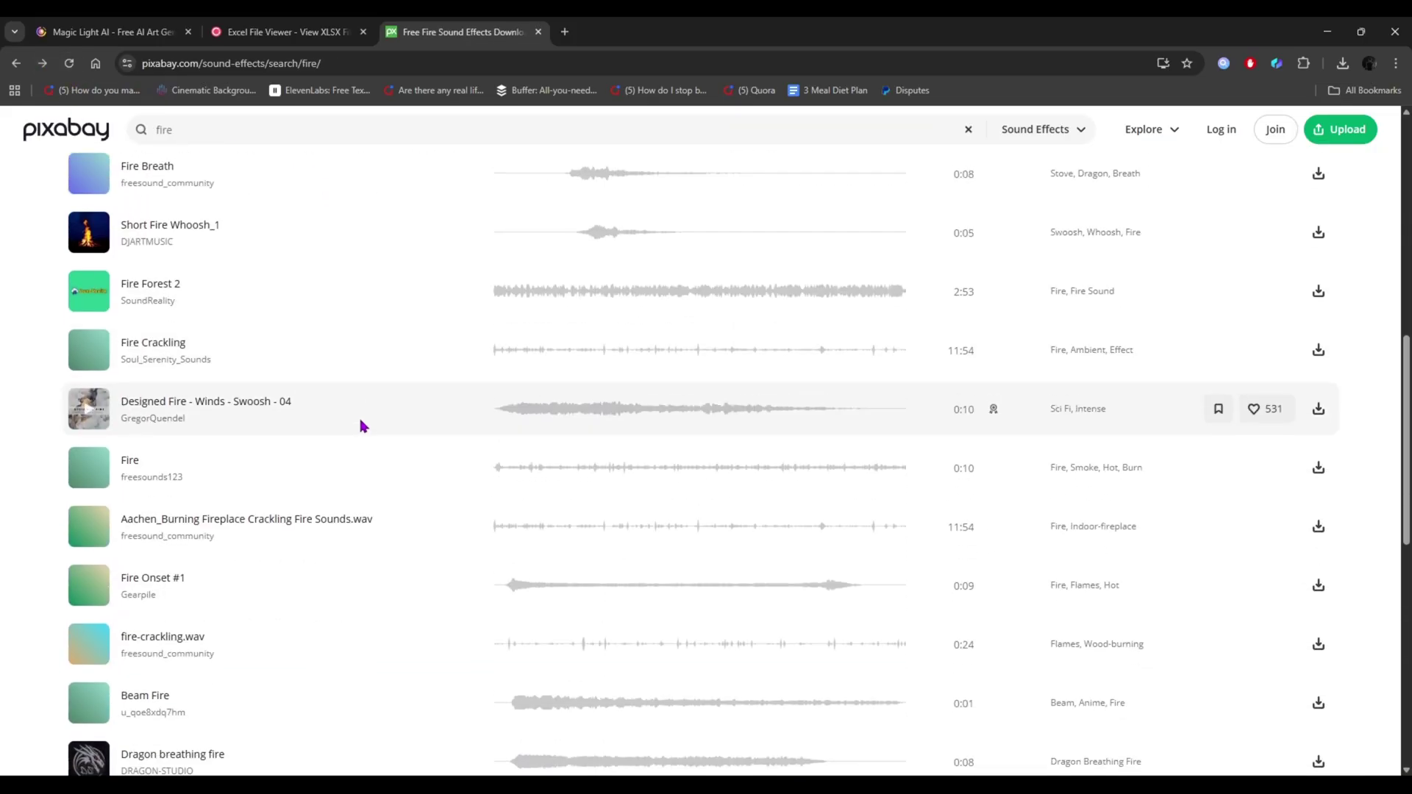
{"action": "scroll", "coordinate": [360, 423], "scroll_direction": "up", "scroll_amount": 4}
{"action": "scroll", "coordinate": [360, 426], "scroll_direction": "up", "scroll_amount": 5}
Browse the Pixabay sound effects for war and check the available media type options
{"action": "left_click", "coordinate": [46, 62]}
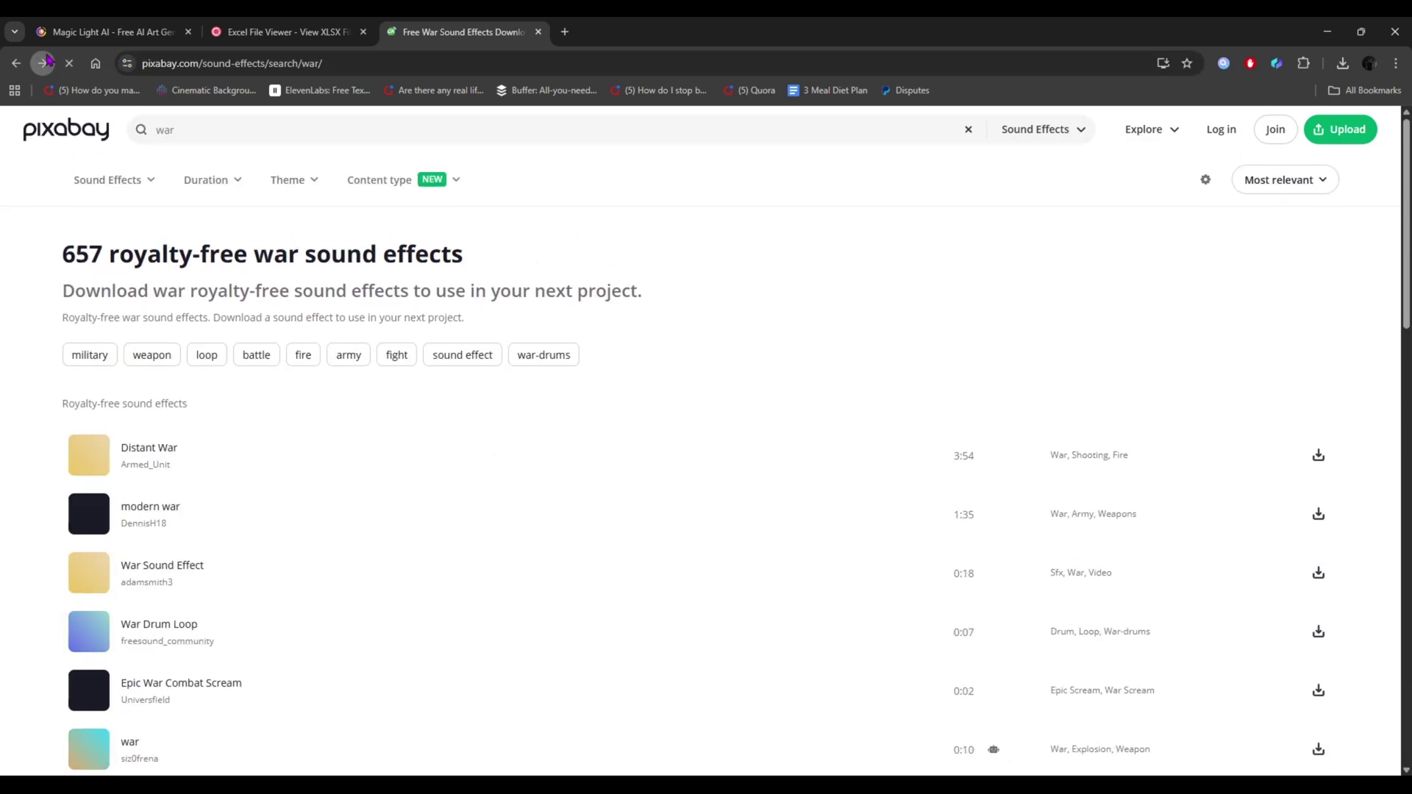
{"action": "scroll", "coordinate": [319, 256], "scroll_direction": "down", "scroll_amount": 2}
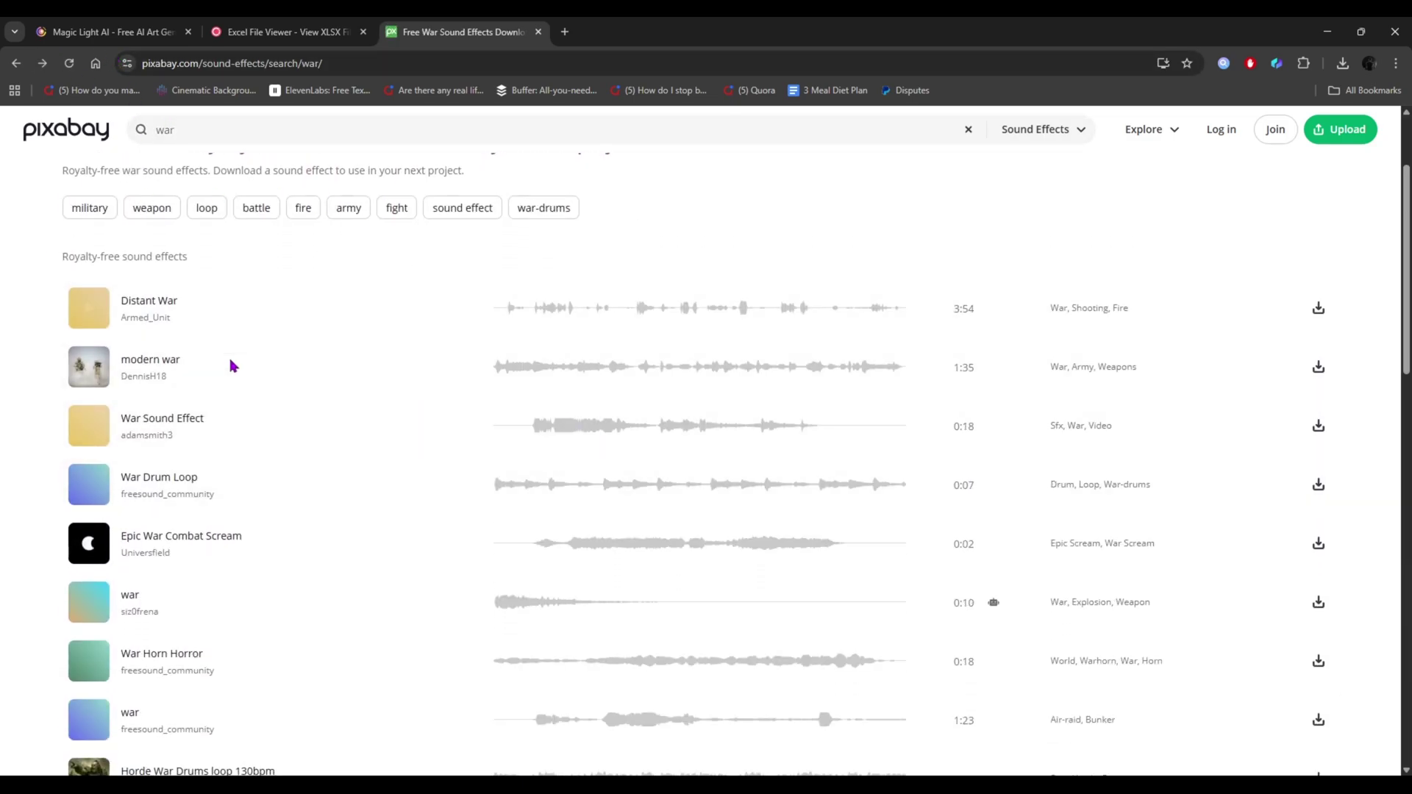
{"action": "scroll", "coordinate": [316, 388], "scroll_direction": "up", "scroll_amount": 2}
{"action": "left_click", "coordinate": [220, 131]}
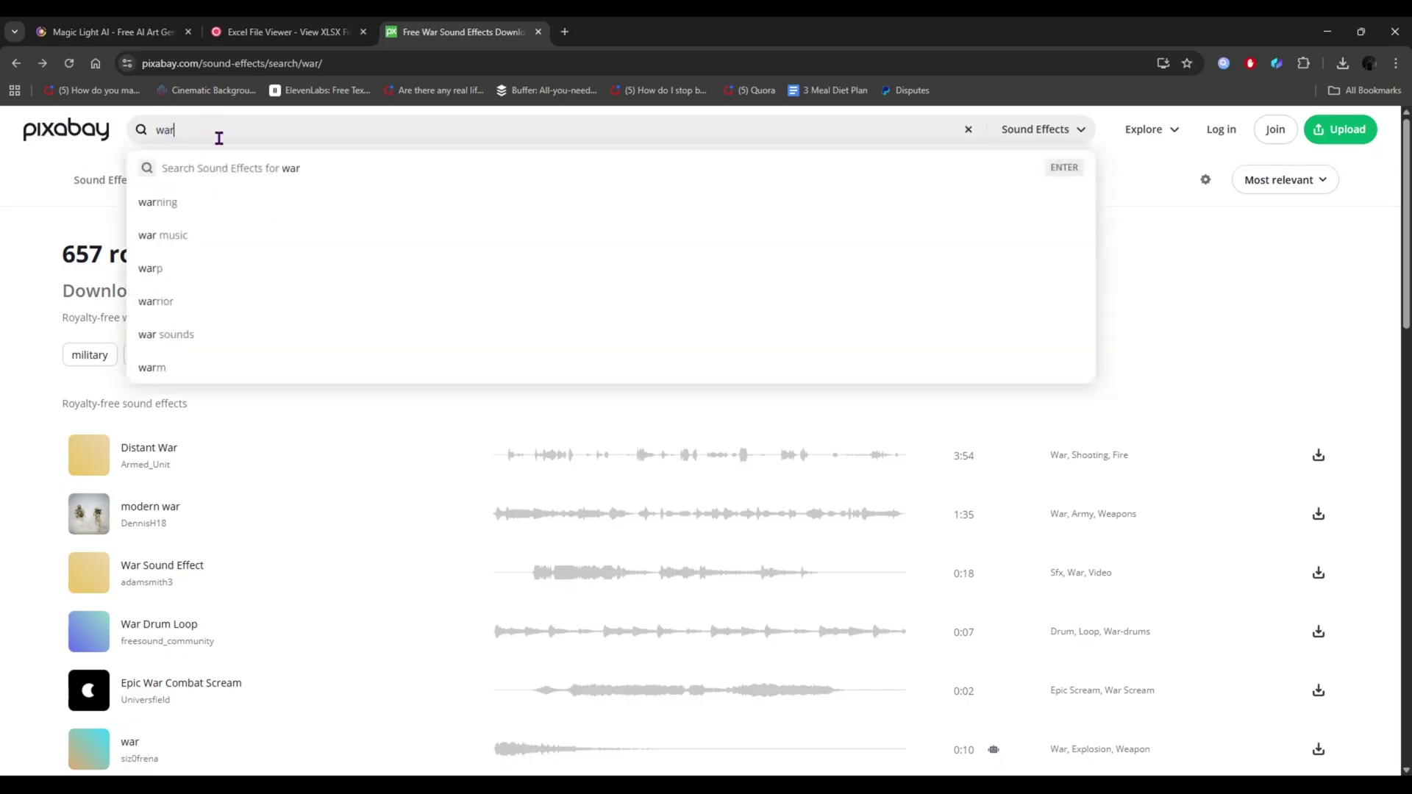
{"action": "left_click", "coordinate": [12, 225]}
{"action": "left_click", "coordinate": [133, 184]}
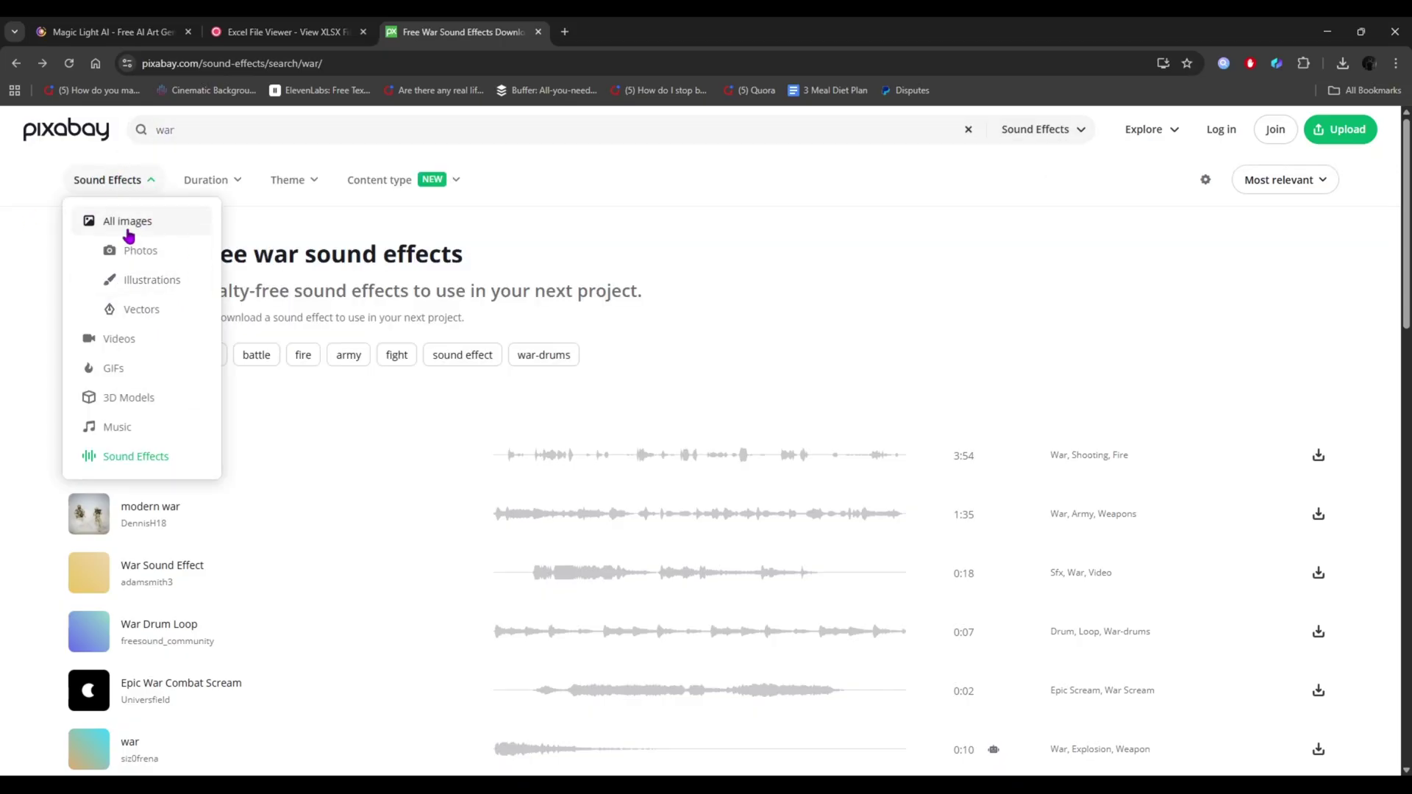
{"action": "left_click", "coordinate": [3, 255]}
{"action": "scroll", "coordinate": [589, 478], "scroll_direction": "down", "scroll_amount": 6}
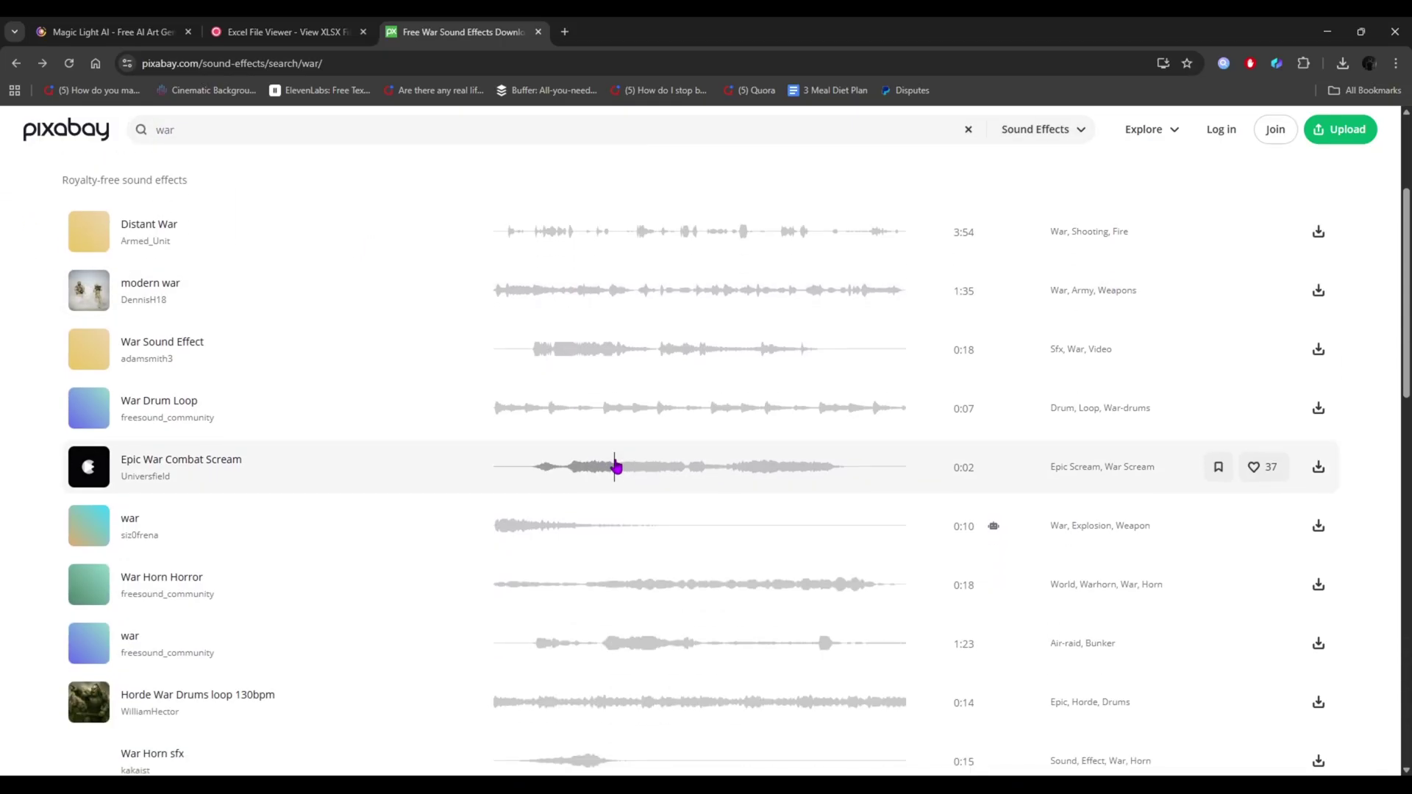
{"action": "scroll", "coordinate": [619, 465], "scroll_direction": "down", "scroll_amount": 3}
{"action": "scroll", "coordinate": [640, 479], "scroll_direction": "up", "scroll_amount": 8}
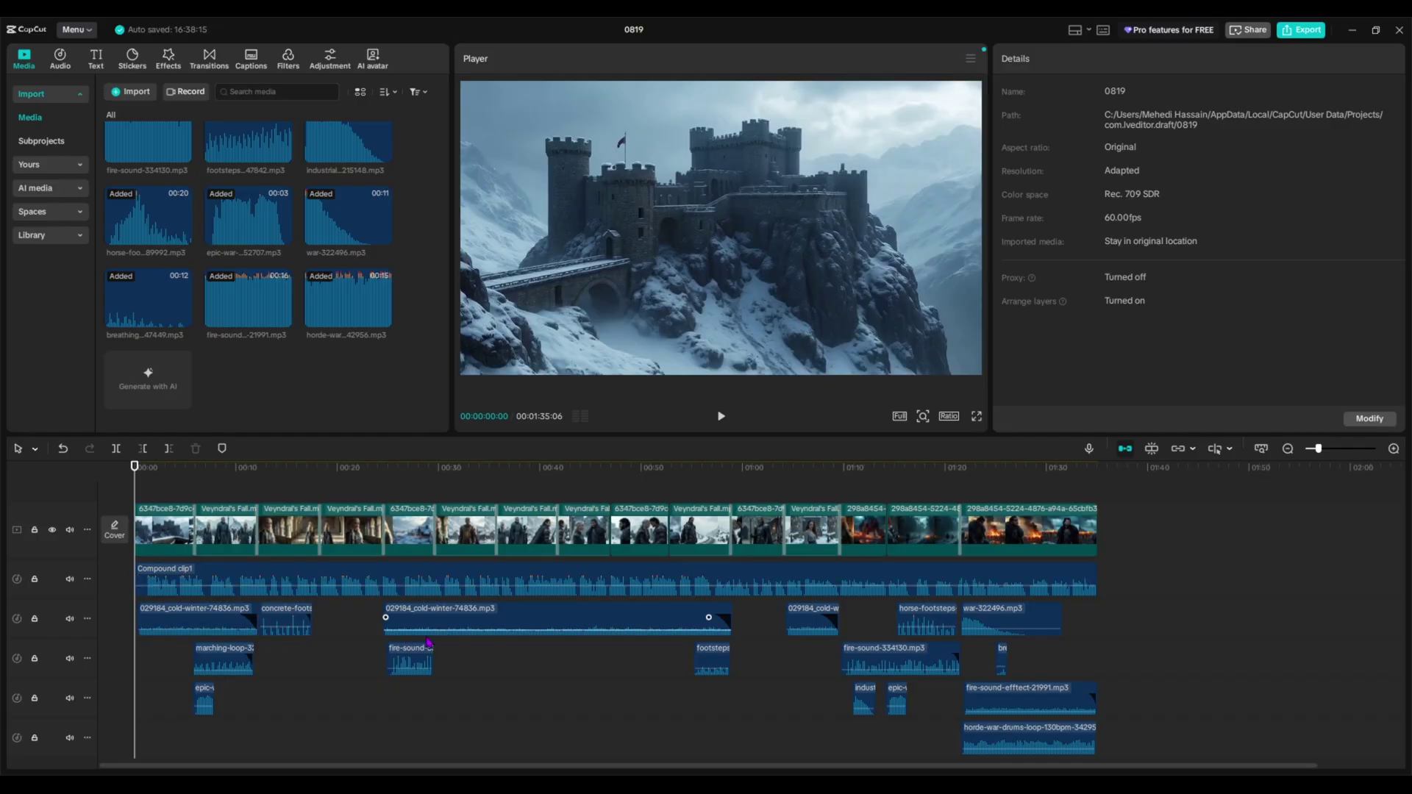
Switch to CapCut and review the layered sound effects, inspecting the audio settings of the horde war drums loop and Compound clip1
{"action": "scroll", "coordinate": [926, 669], "scroll_direction": "down", "scroll_amount": 1}
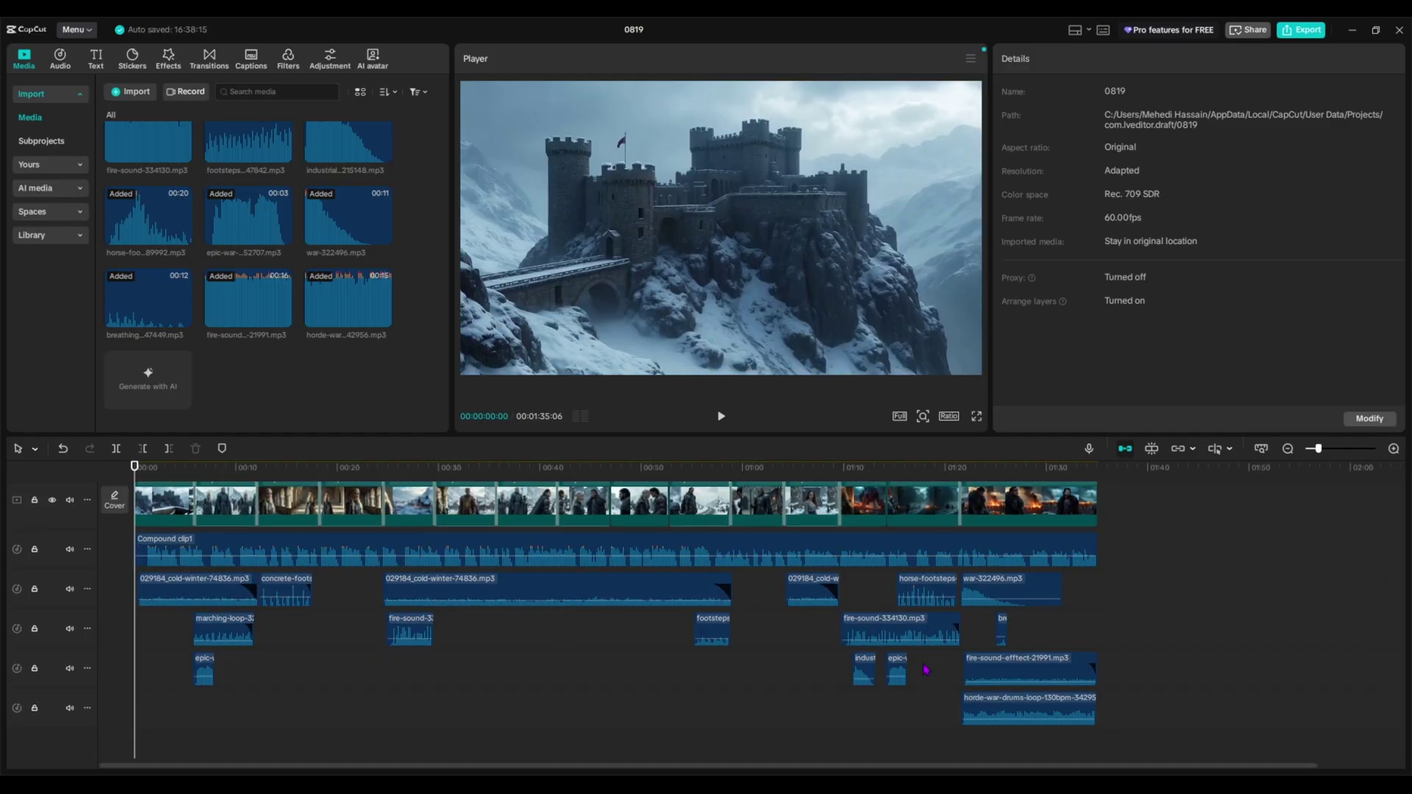
{"action": "left_click", "coordinate": [233, 606]}
{"action": "left_click", "coordinate": [1044, 719]}
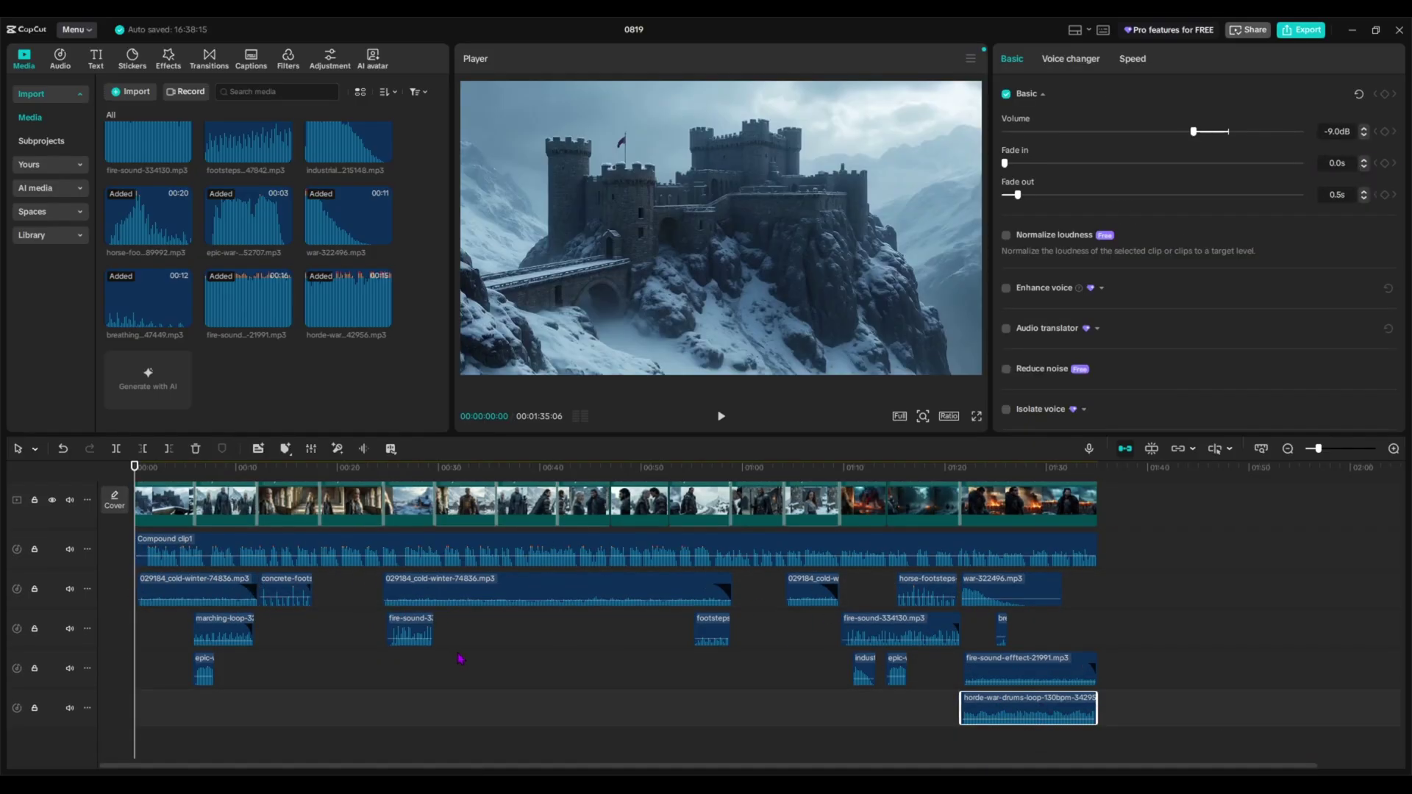
{"action": "scroll", "coordinate": [461, 658], "scroll_direction": "up", "scroll_amount": 1}
{"action": "left_click", "coordinate": [183, 585]}
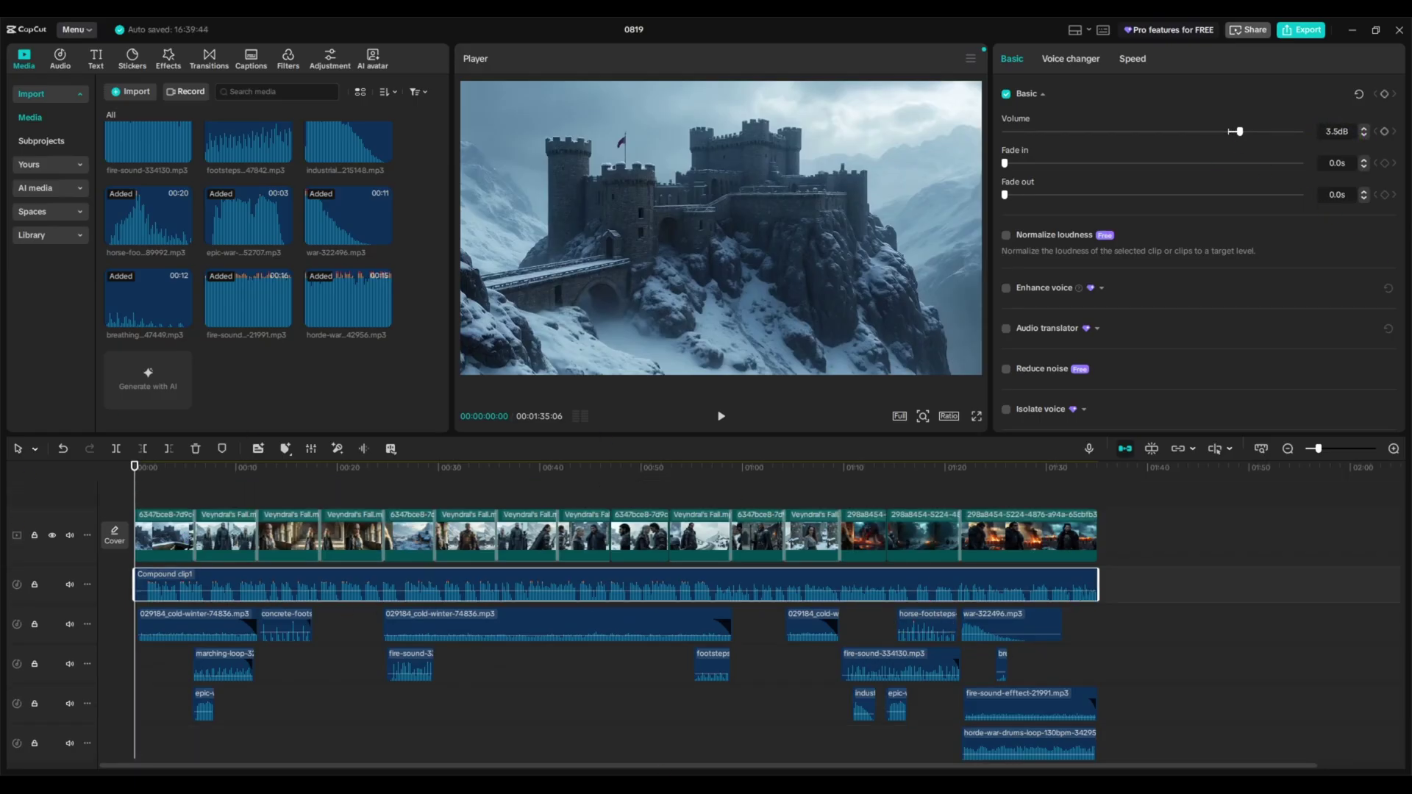
{"action": "left_click_drag", "start_coordinate": [134, 466], "coordinate": [4, 730]}
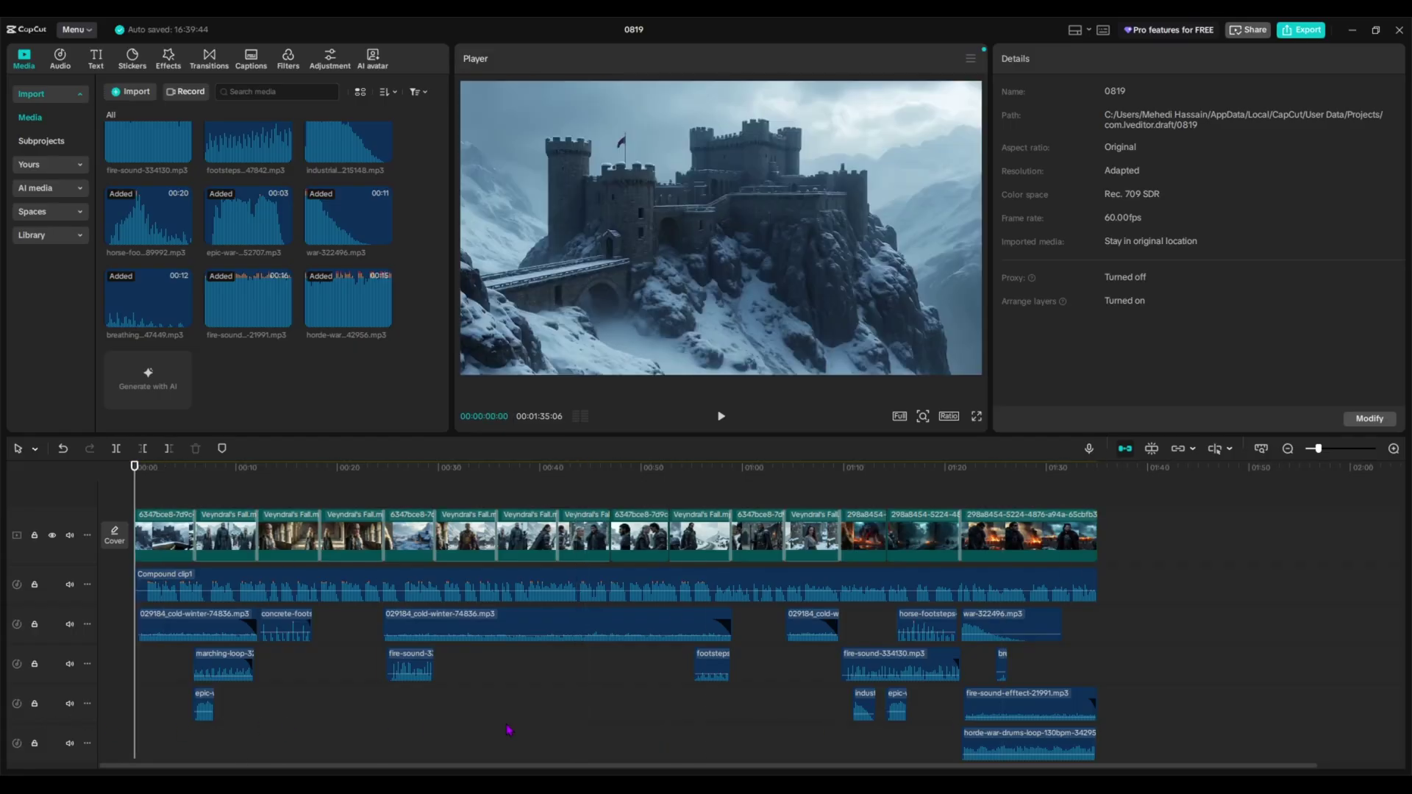
Generate auto captions for the video with English as the spoken language and bilingual captions set to None
{"action": "scroll", "coordinate": [507, 730], "scroll_direction": "up", "scroll_amount": 1}
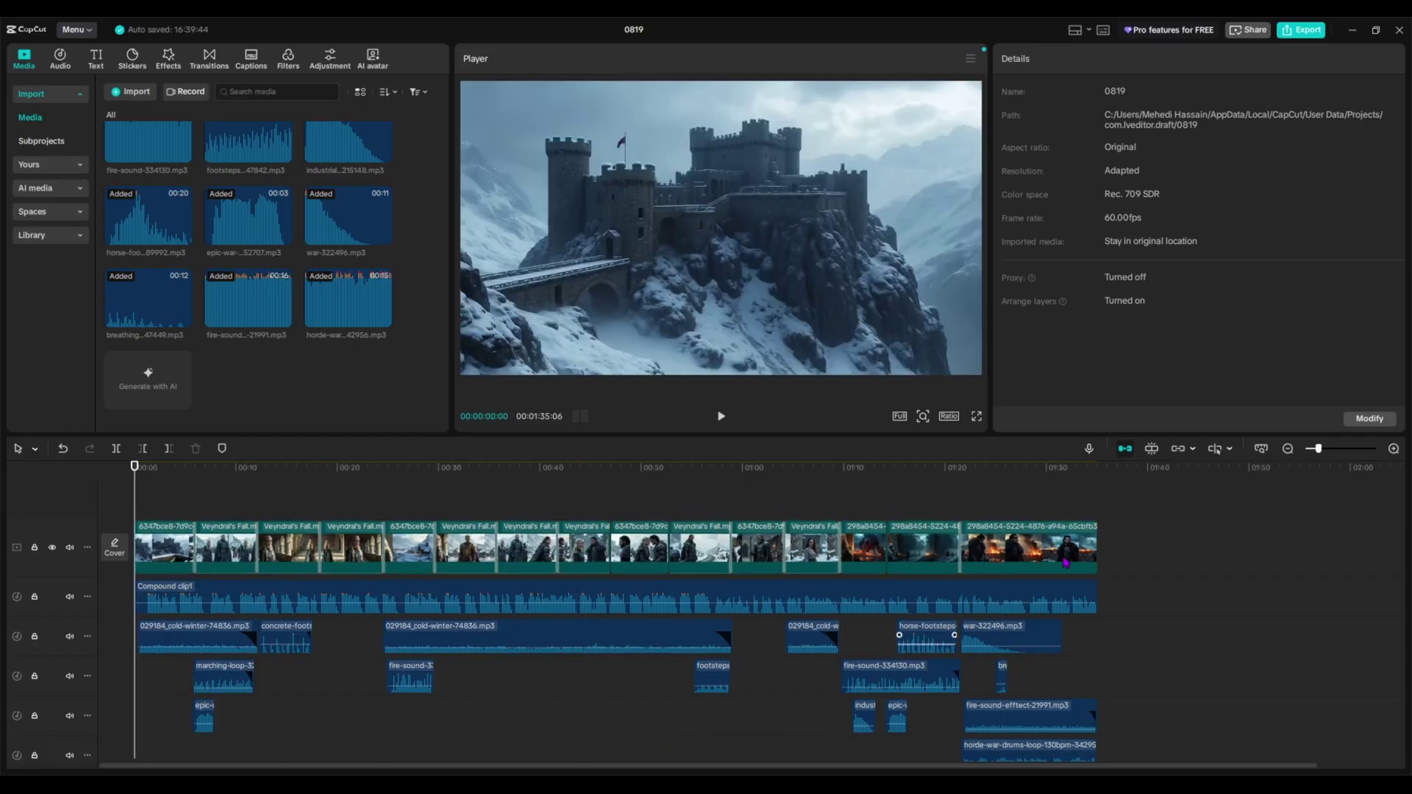
{"action": "left_click", "coordinate": [255, 61]}
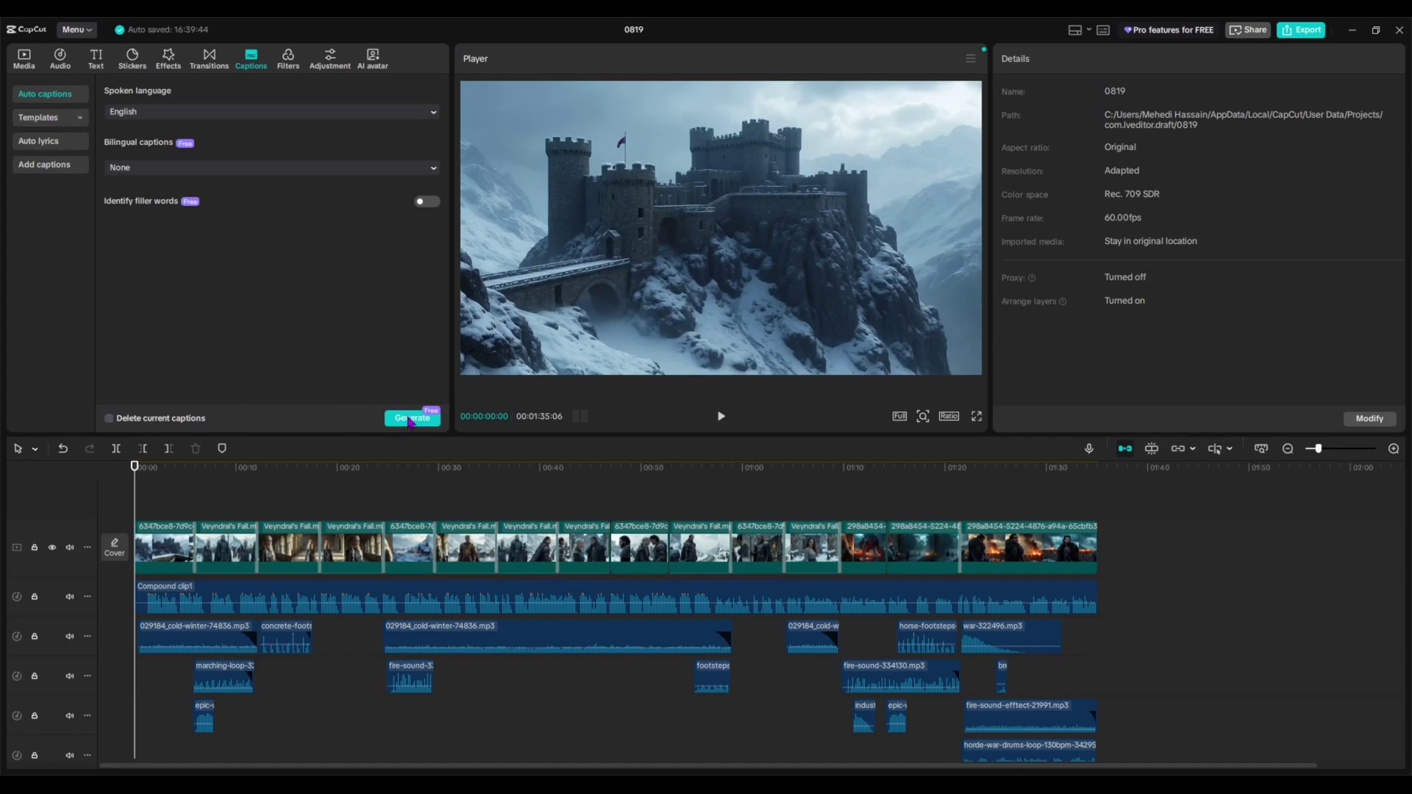
{"action": "left_click", "coordinate": [411, 421]}
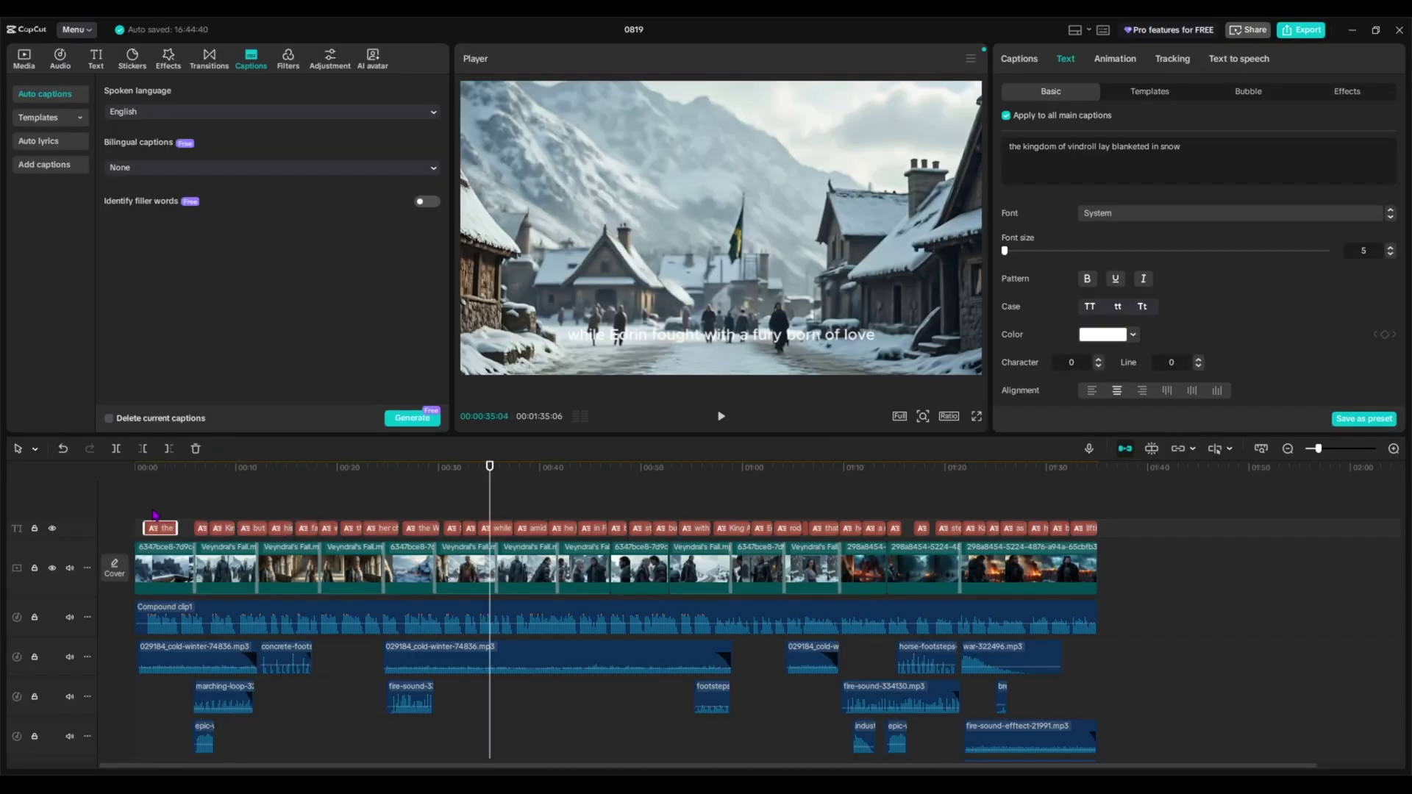
Select the first caption and apply a yellow uppercase text template to all main captions
{"action": "left_click", "coordinate": [155, 514]}
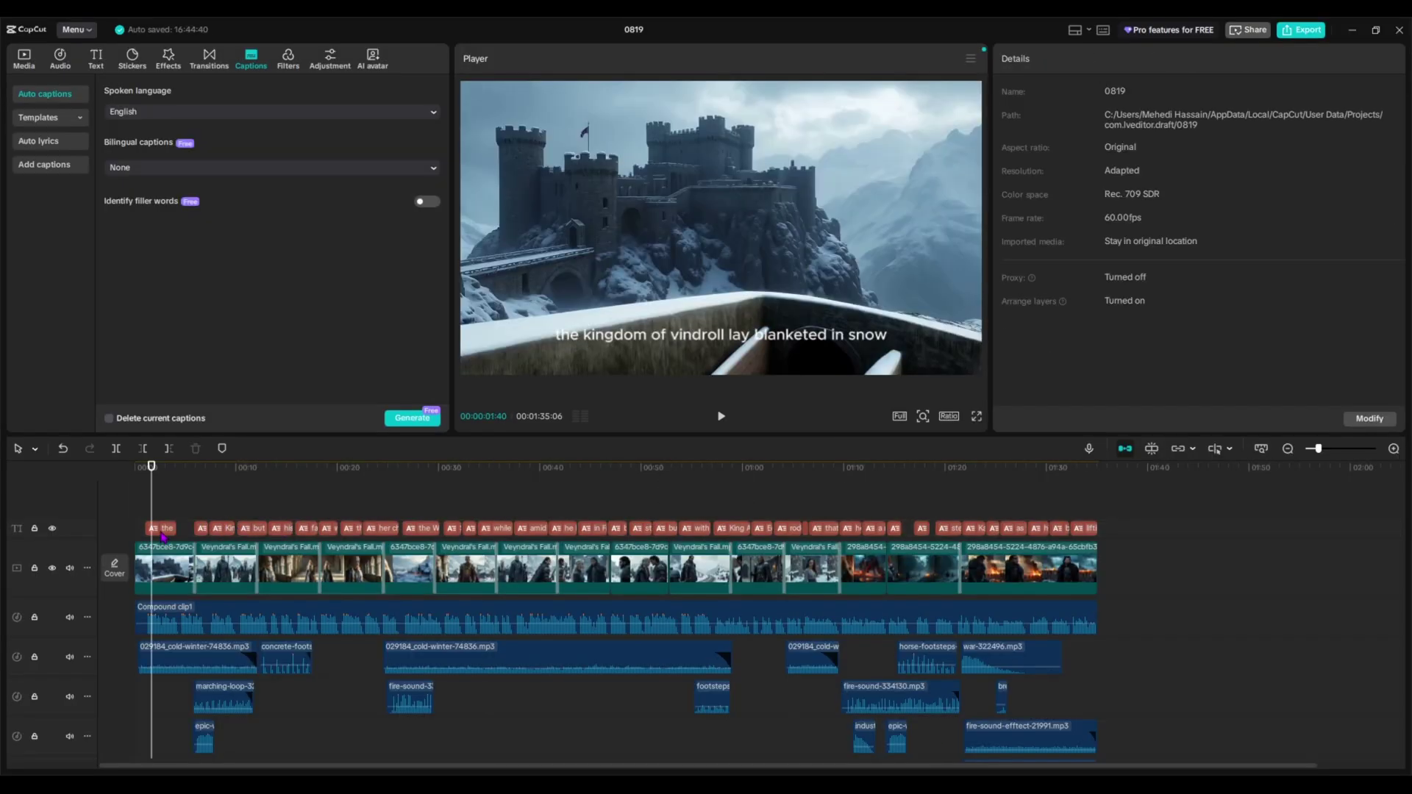
{"action": "left_click", "coordinate": [163, 529]}
{"action": "left_click", "coordinate": [1135, 91]}
{"action": "scroll", "coordinate": [1199, 280], "scroll_direction": "down", "scroll_amount": 1}
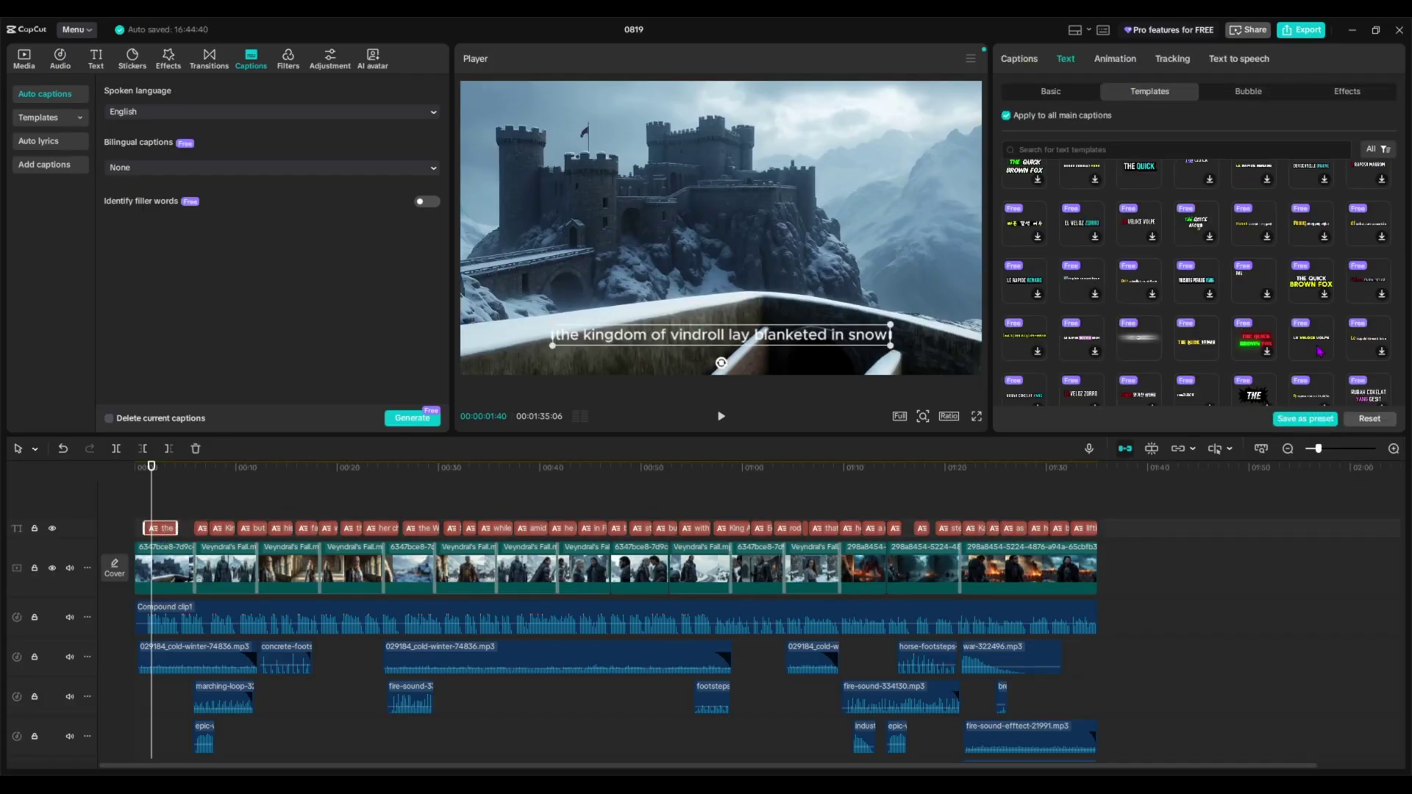
{"action": "left_click", "coordinate": [1311, 338]}
Change the font of all captions and give them a black stroke with a thickness of 20
{"action": "left_click", "coordinate": [1050, 91]}
{"action": "left_click", "coordinate": [1233, 151]}
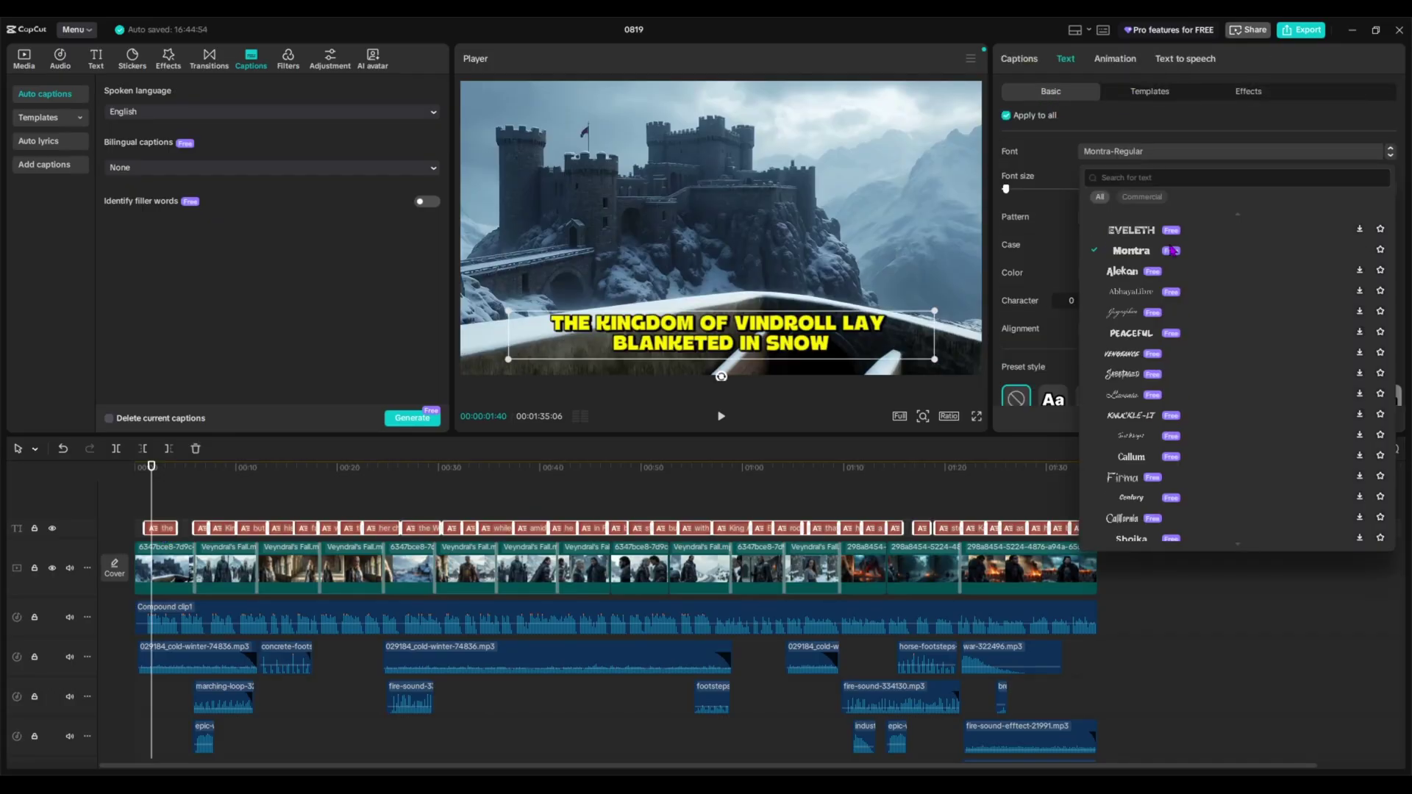
{"action": "left_click", "coordinate": [1196, 250]}
{"action": "scroll", "coordinate": [1204, 265], "scroll_direction": "down", "scroll_amount": 5}
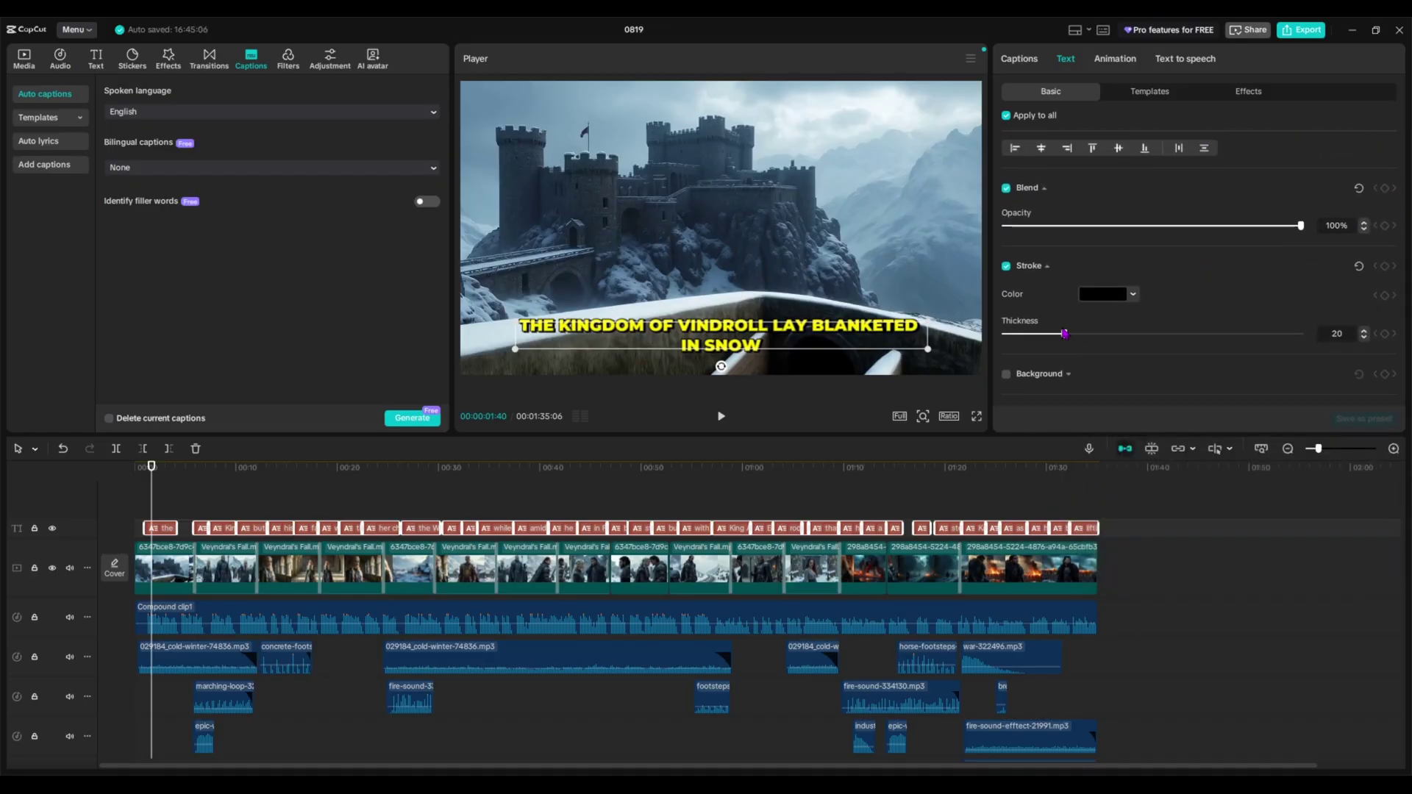
{"action": "scroll", "coordinate": [1137, 325], "scroll_direction": "down", "scroll_amount": 3}
Give all captions a black shadow with 100% opacity, 1% blurriness, a distance of 9 and an angle of -30°
{"action": "scroll", "coordinate": [1153, 327], "scroll_direction": "down", "scroll_amount": 1}
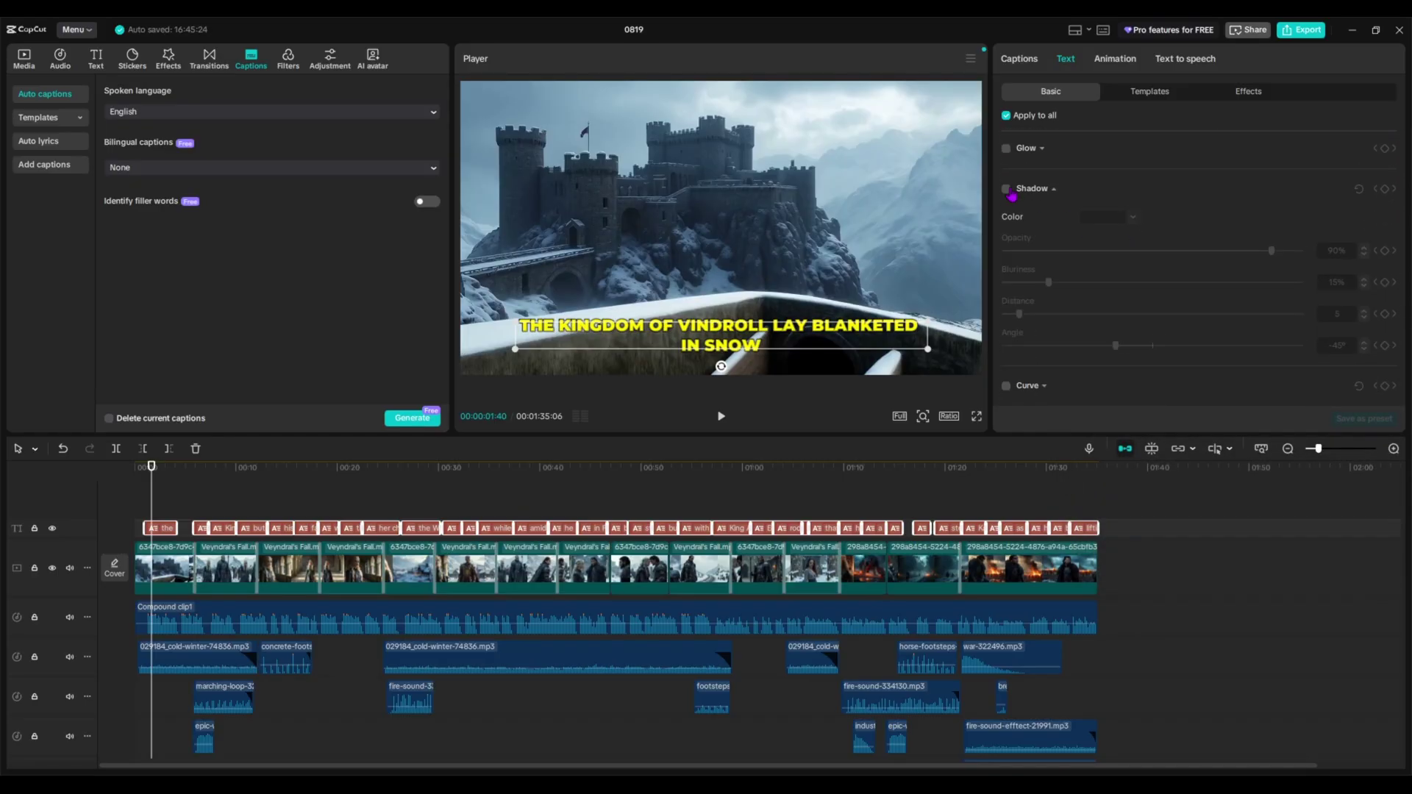
{"action": "scroll", "coordinate": [1162, 310], "scroll_direction": "up", "scroll_amount": 10}
{"action": "left_click", "coordinate": [1249, 91]}
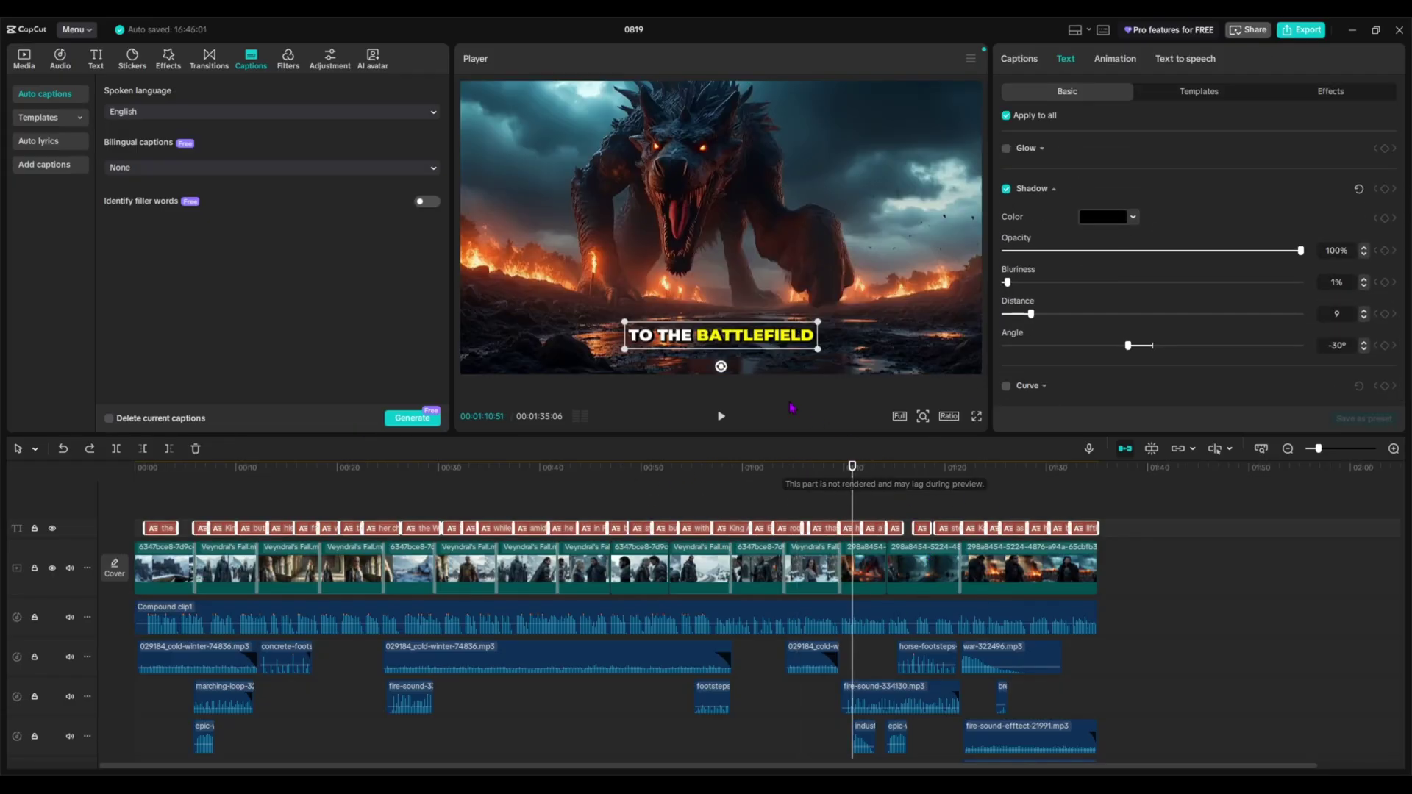
Move the captions slightly lower in the frame, keeping them horizontally centred, and open the export settings for the finished video
{"action": "left_click_drag", "start_coordinate": [764, 344], "coordinate": [765, 352]}
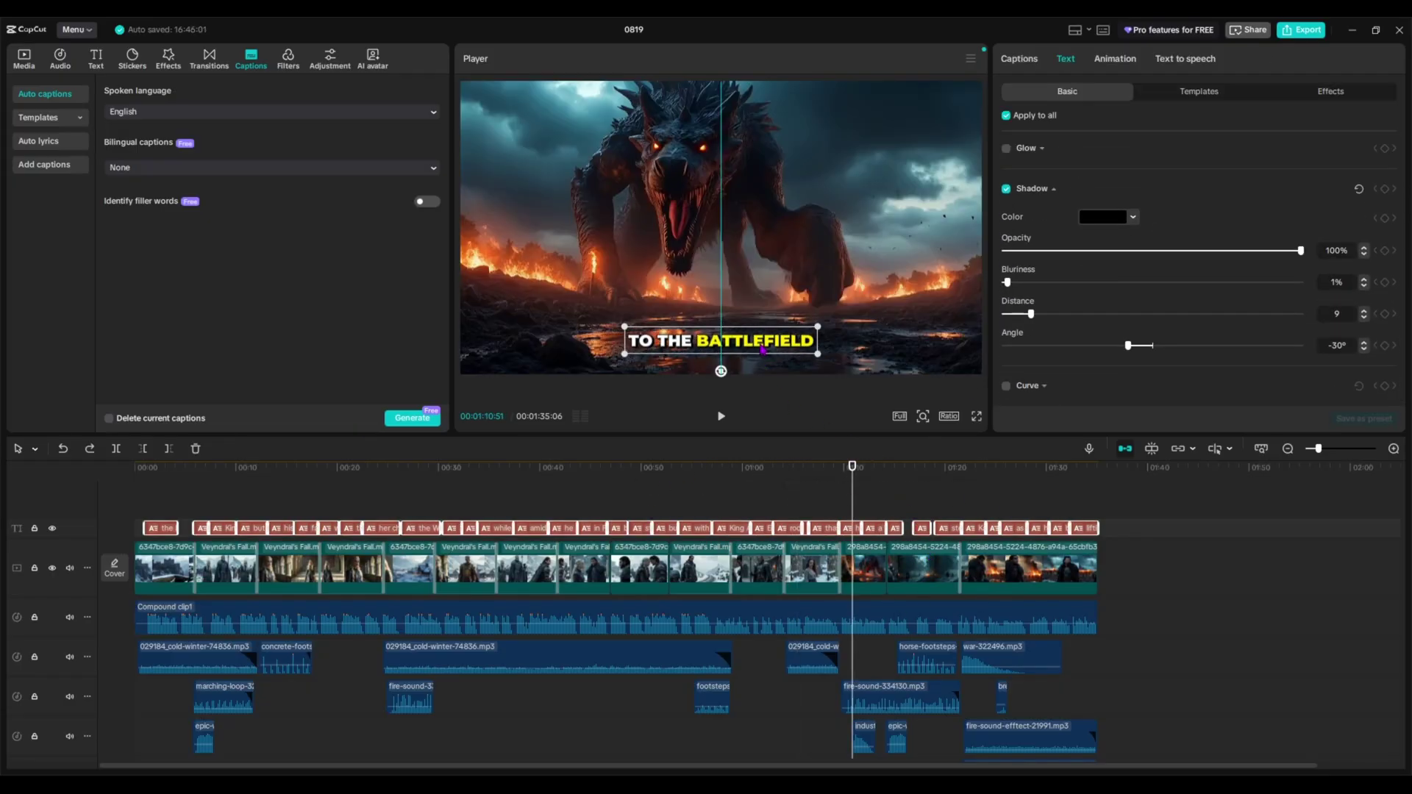
{"action": "left_click_drag", "start_coordinate": [703, 503], "coordinate": [173, 527]}
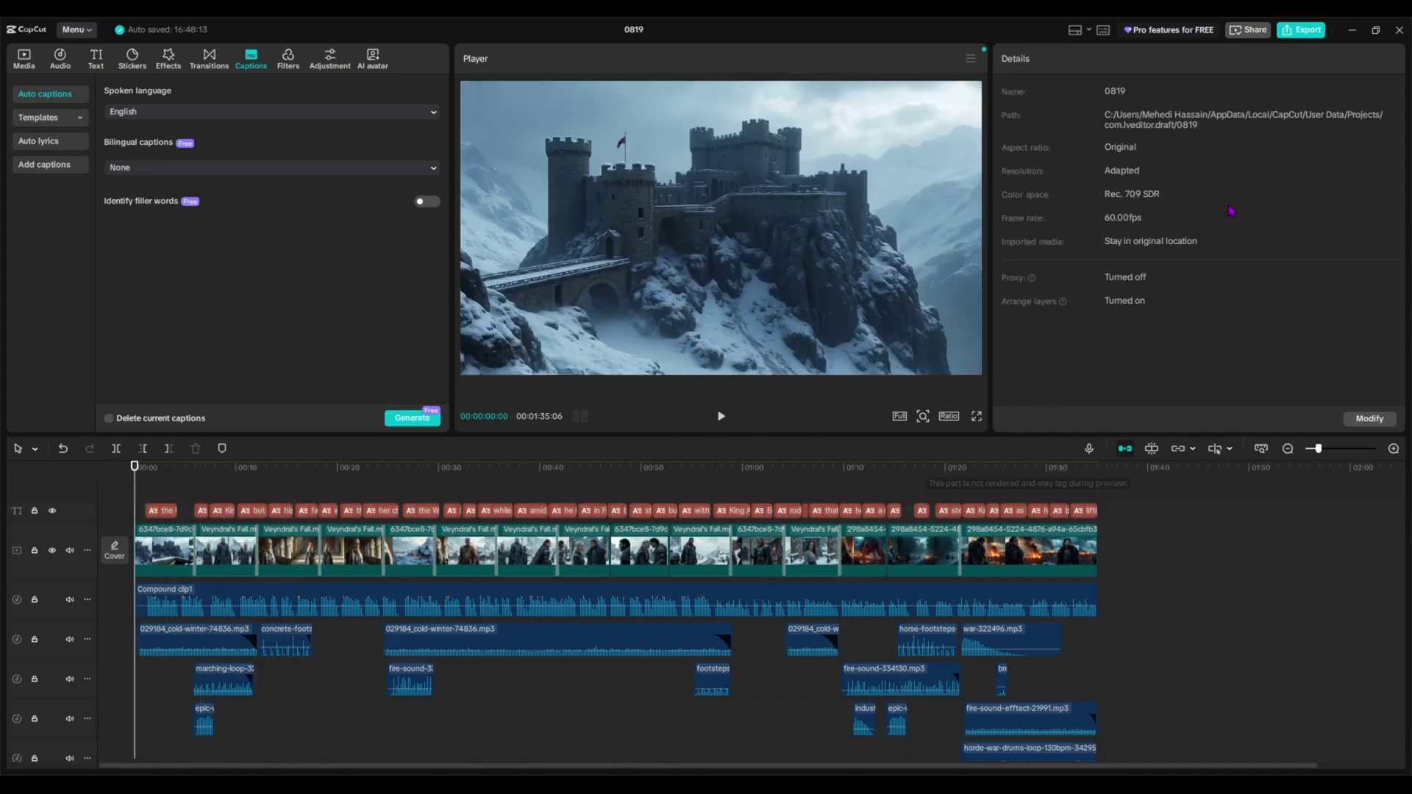
{"action": "left_click", "coordinate": [1302, 30]}
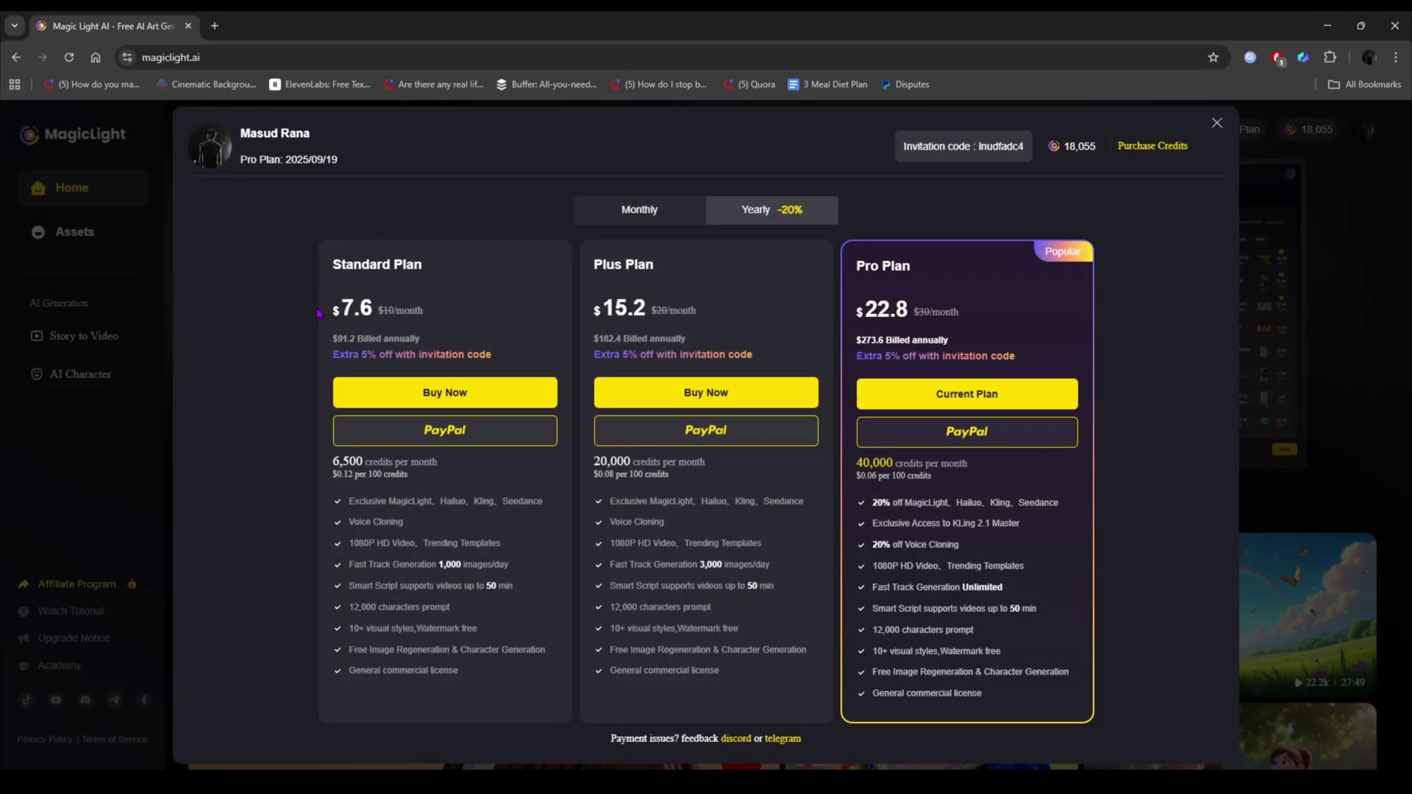
Switch to MagicLight AI and compare the yearly prices, monthly credits and included features of the Standard, Plus and Pro plans
{"action": "left_click_drag", "start_coordinate": [318, 314], "coordinate": [385, 312]}
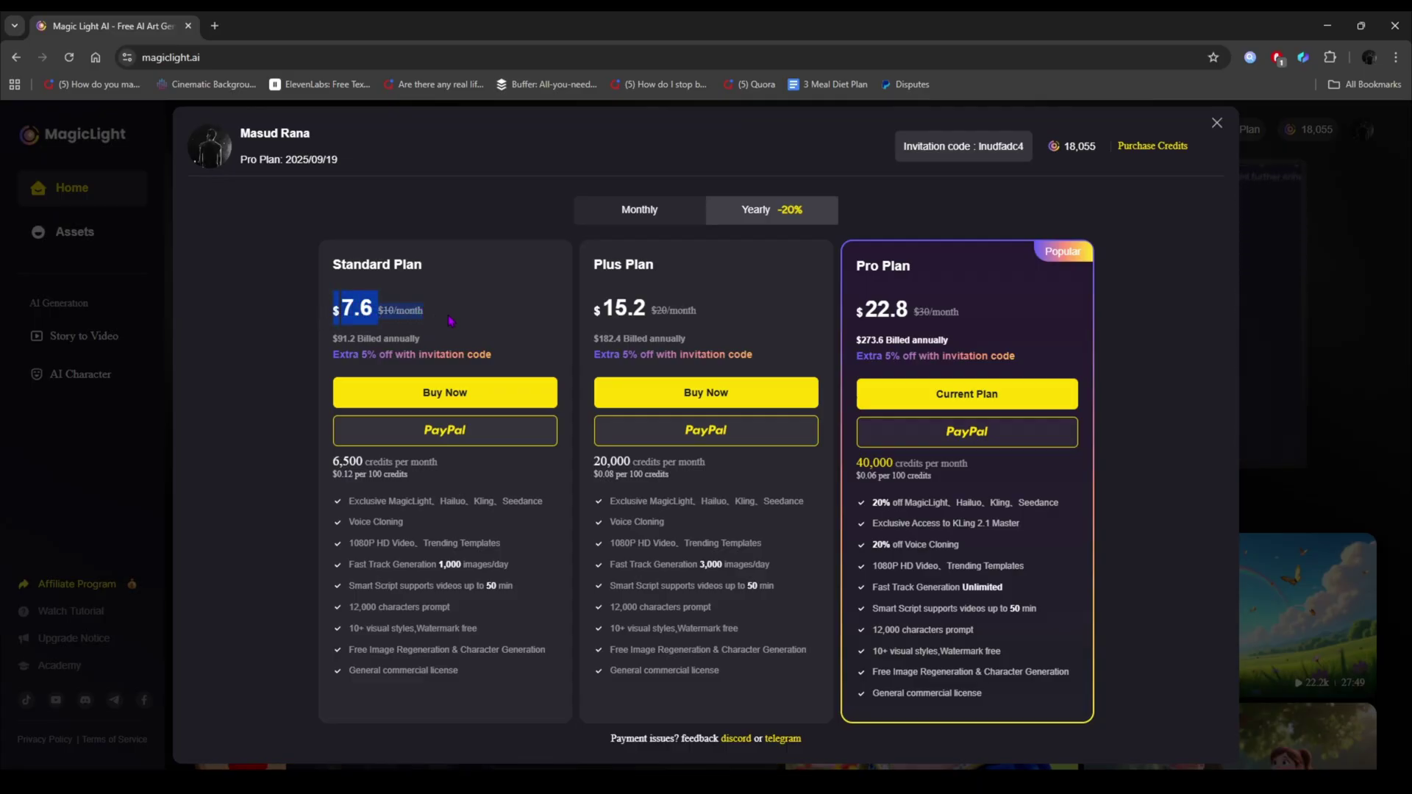
{"action": "left_click_drag", "start_coordinate": [331, 486], "coordinate": [476, 687]}
{"action": "left_click", "coordinate": [476, 688]}
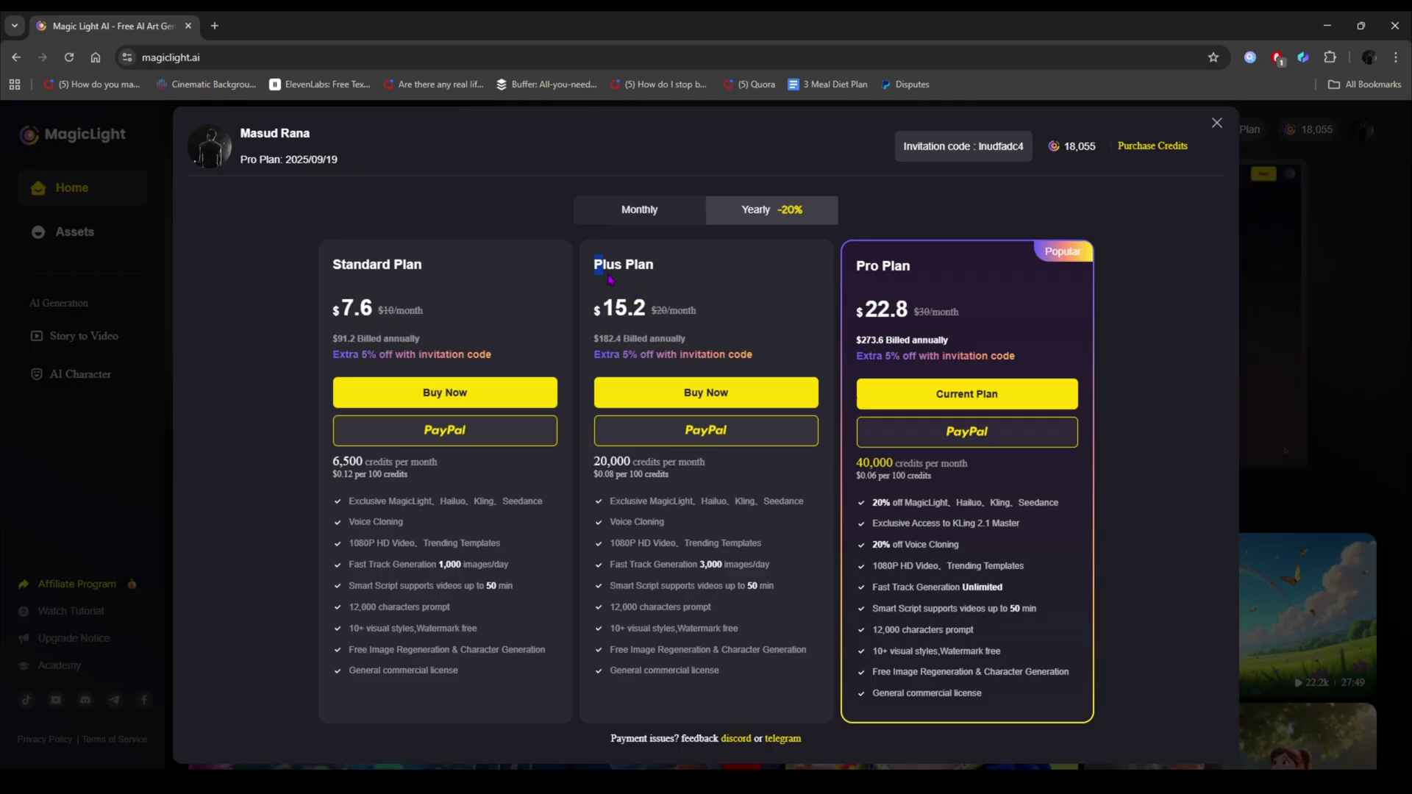
{"action": "left_click", "coordinate": [721, 322]}
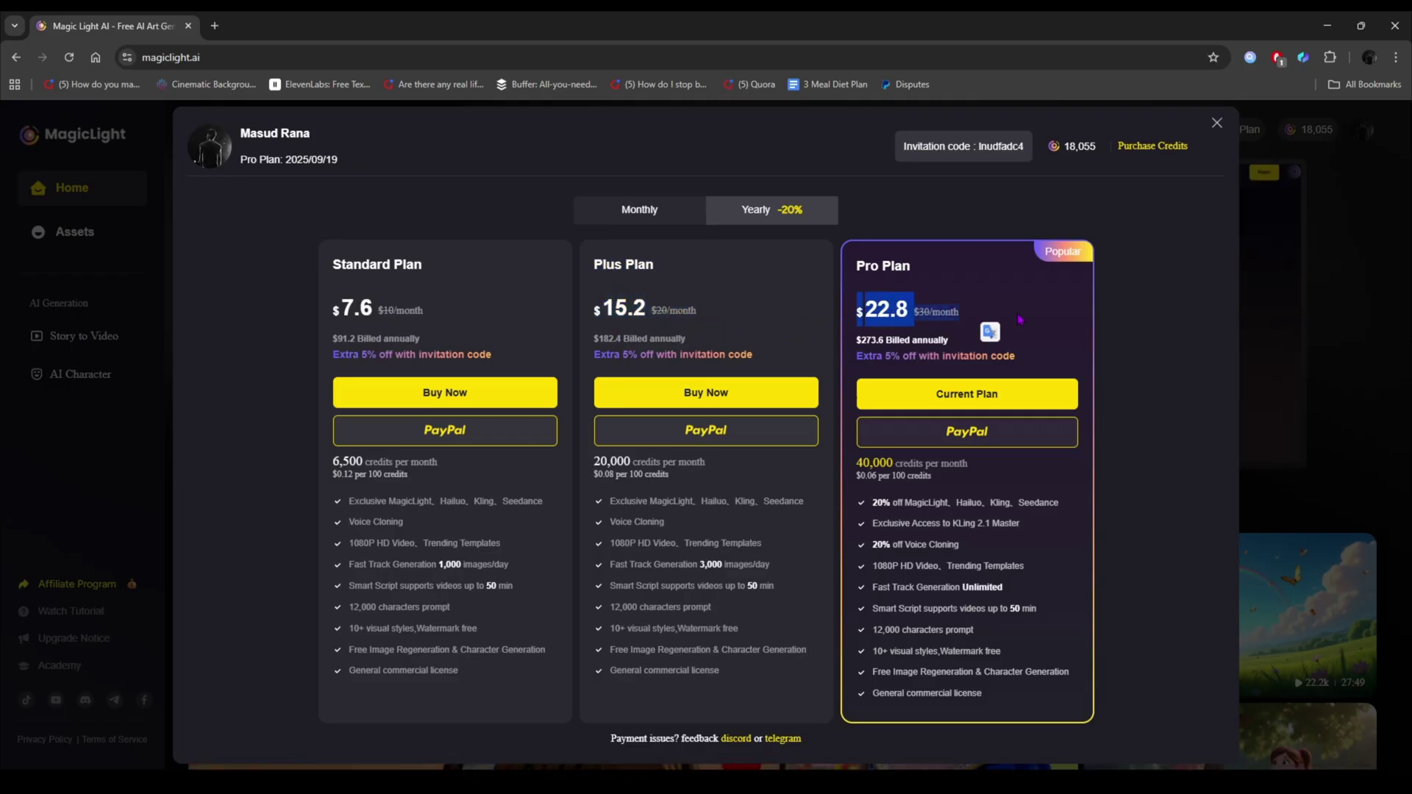
{"action": "left_click", "coordinate": [965, 321]}
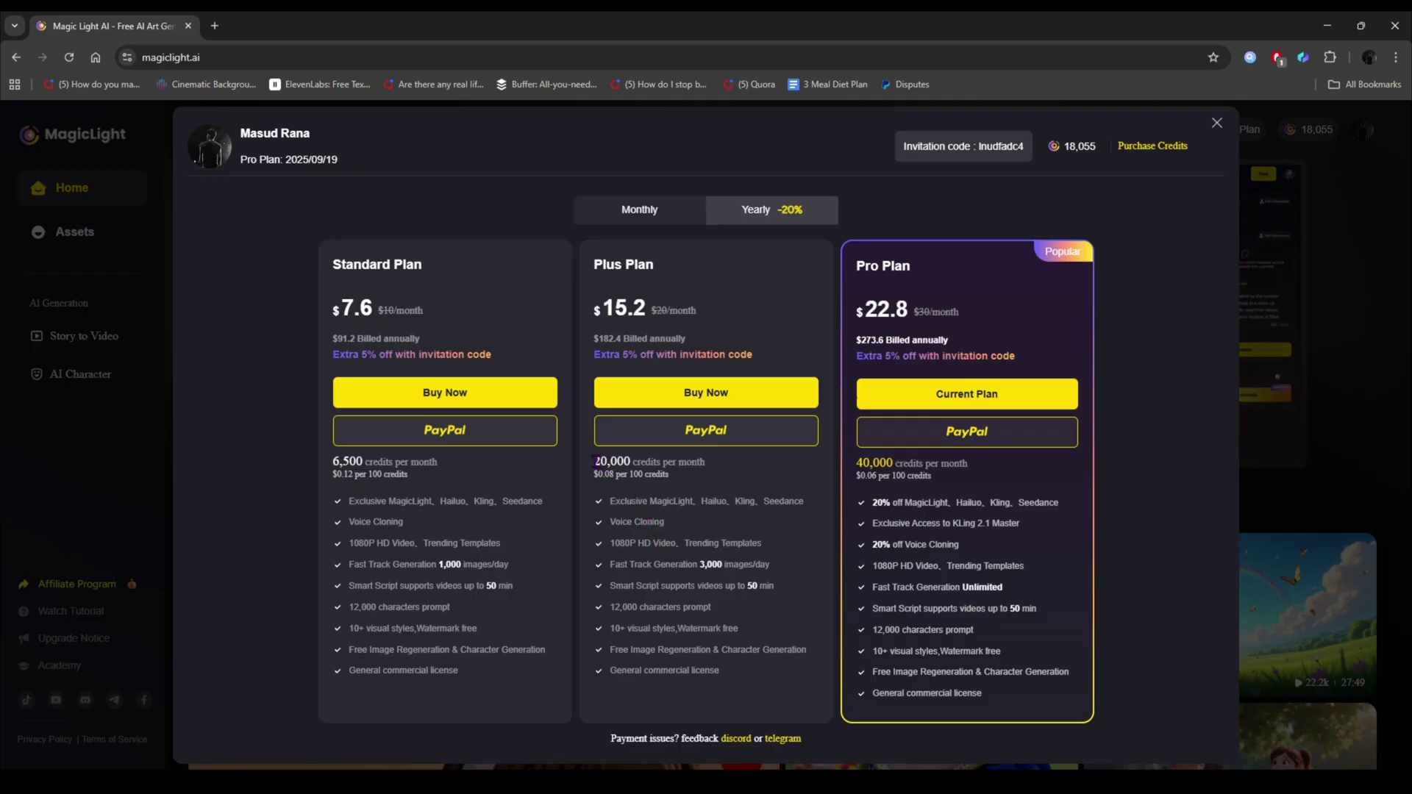
{"action": "left_click_drag", "start_coordinate": [593, 461], "coordinate": [774, 654]}
{"action": "left_click", "coordinate": [775, 654]}
{"action": "left_click_drag", "start_coordinate": [344, 500], "coordinate": [463, 673]}
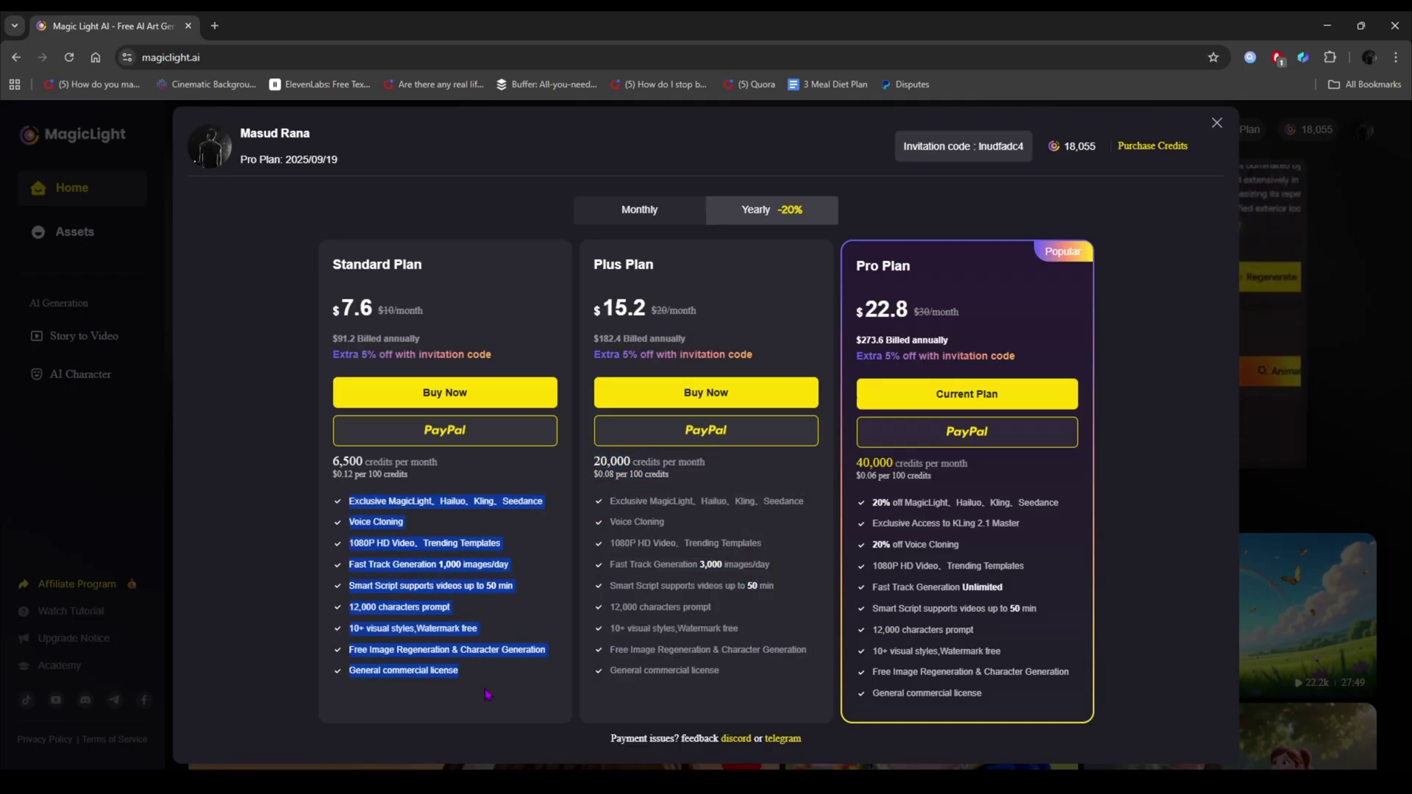
{"action": "left_click", "coordinate": [464, 673]}
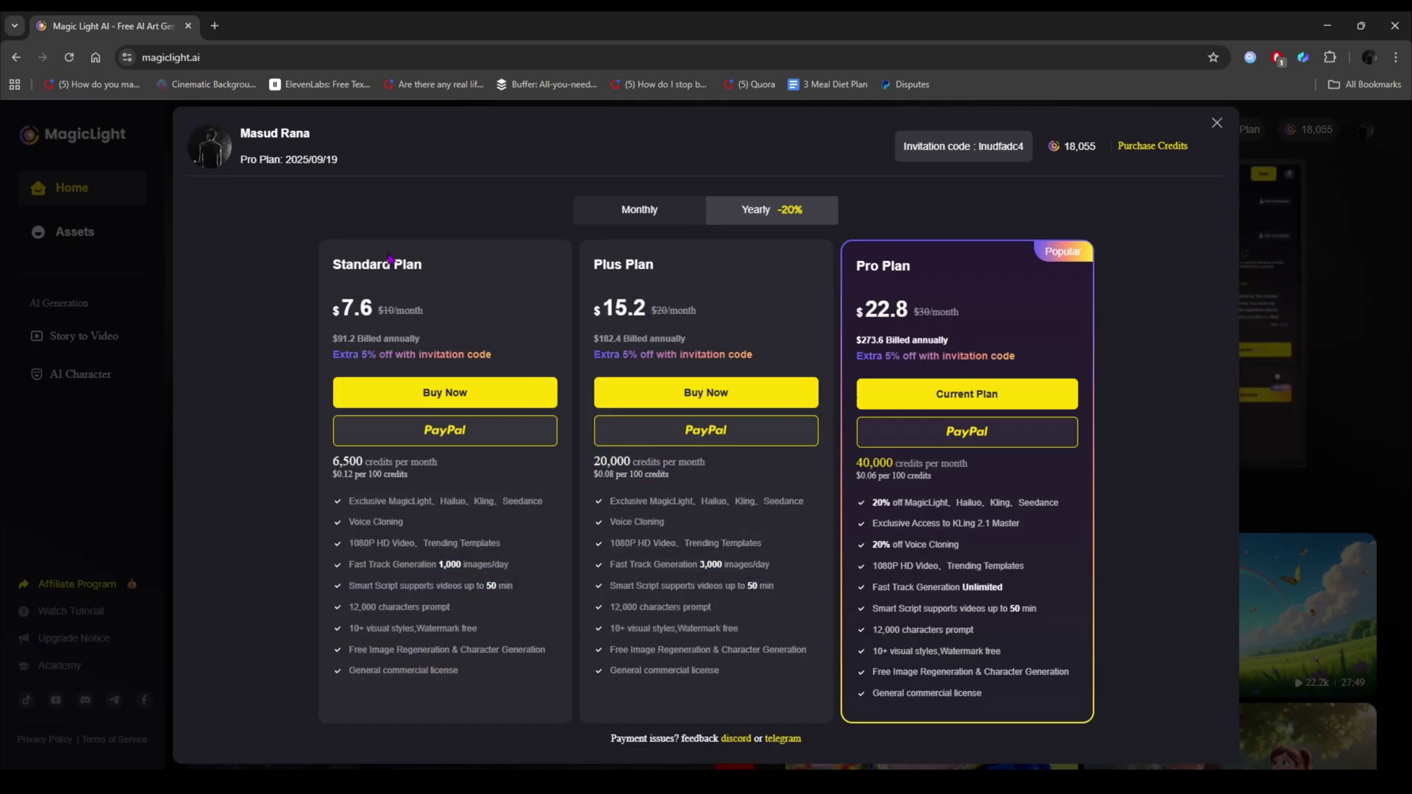